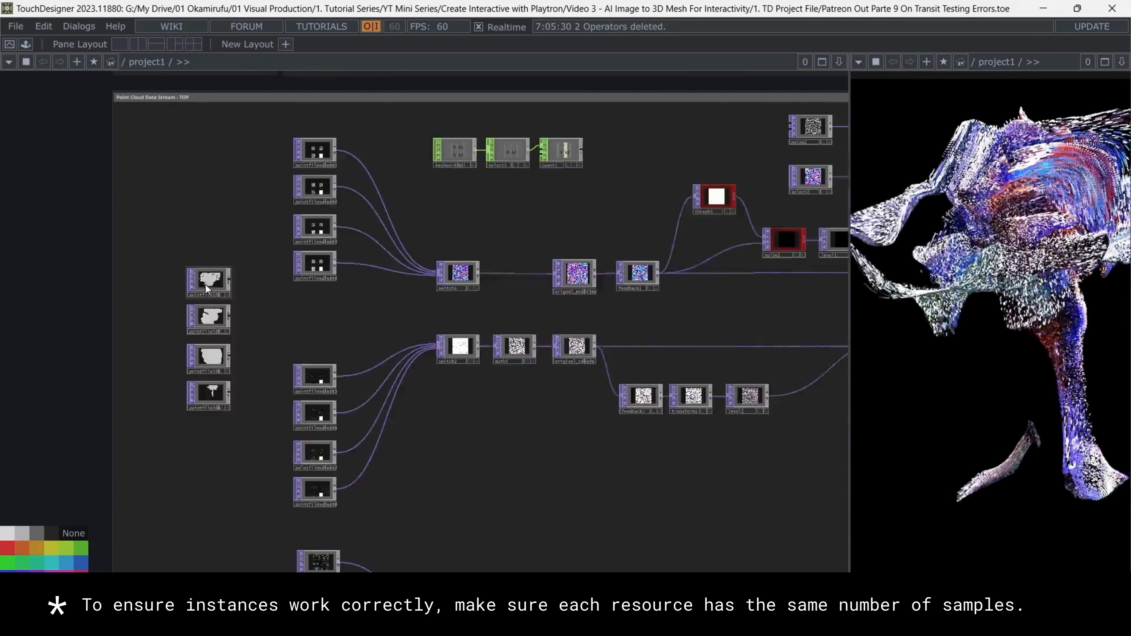
Inspect the operator information of the first two Point File In operators, comparing their sizes and point counts
{"action": "left_click", "coordinate": [206, 285]}
{"action": "scroll", "coordinate": [206, 285], "scroll_direction": "up", "scroll_amount": 3}
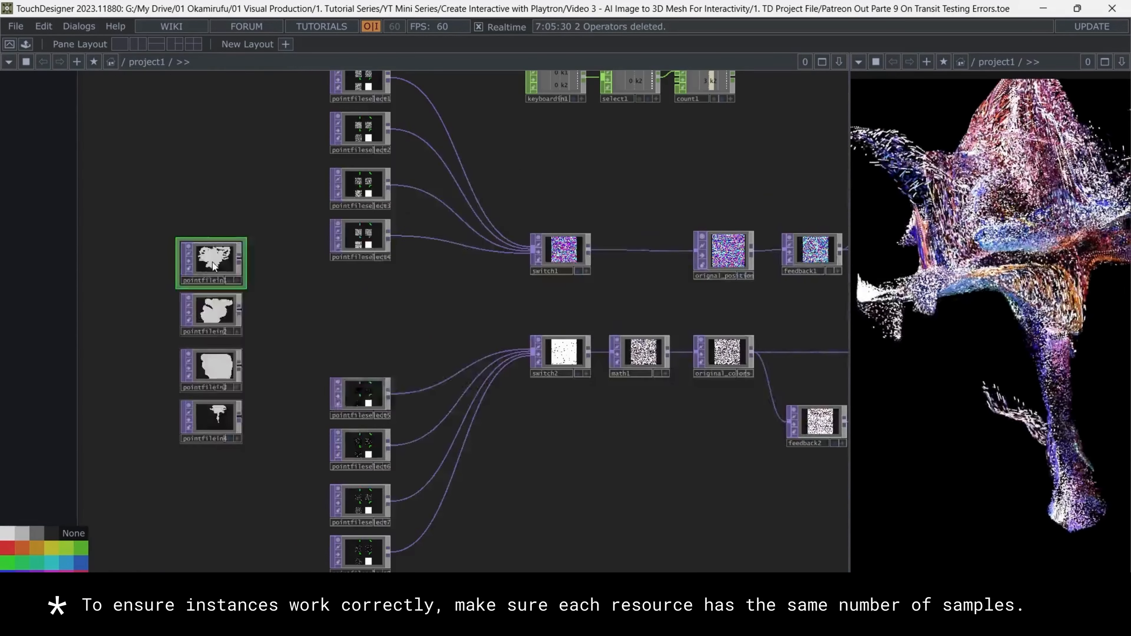
{"action": "middle_click", "coordinate": [210, 262]}
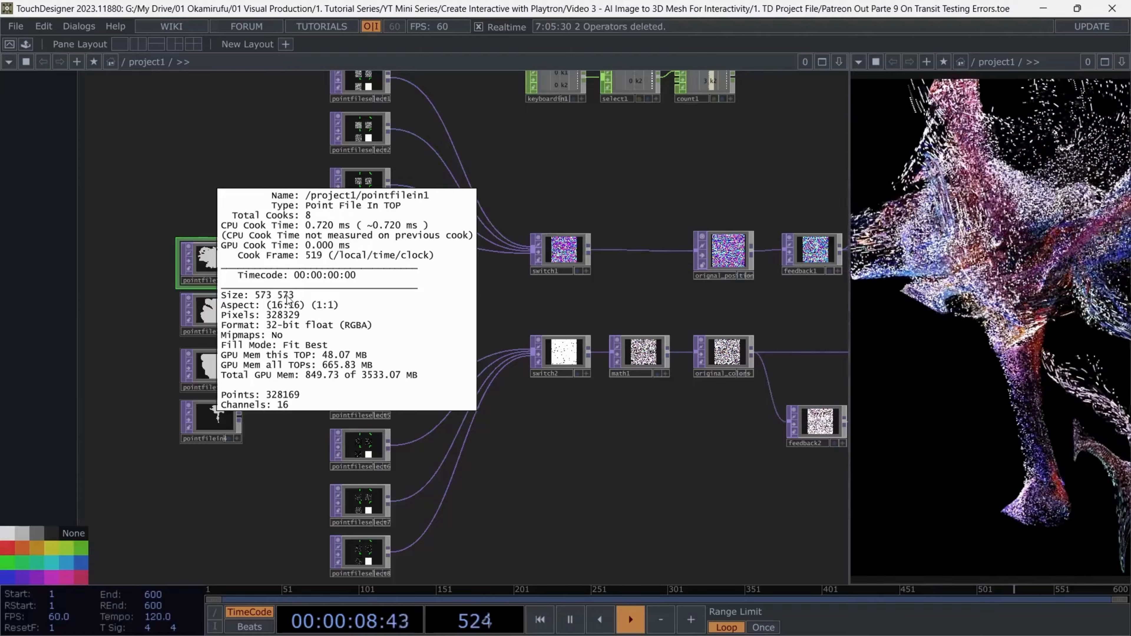
{"action": "left_click", "coordinate": [210, 313]}
{"action": "scroll", "coordinate": [210, 313], "scroll_direction": "up", "scroll_amount": 3}
{"action": "middle_click", "coordinate": [227, 305]}
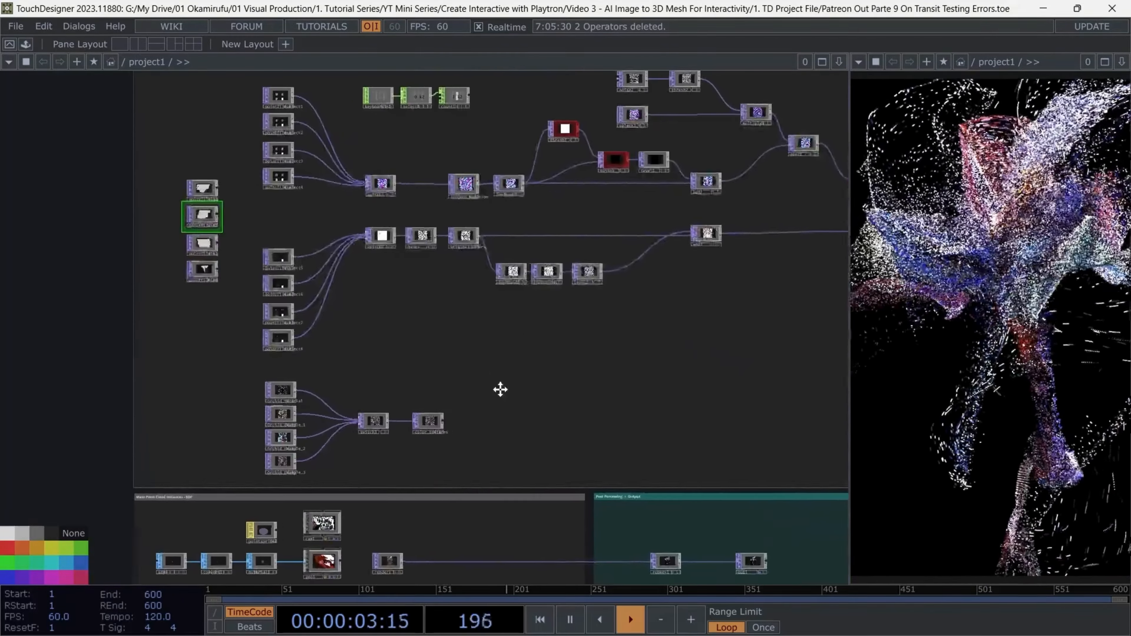
{"action": "left_click_drag", "start_coordinate": [500, 389], "coordinate": [470, 411]}
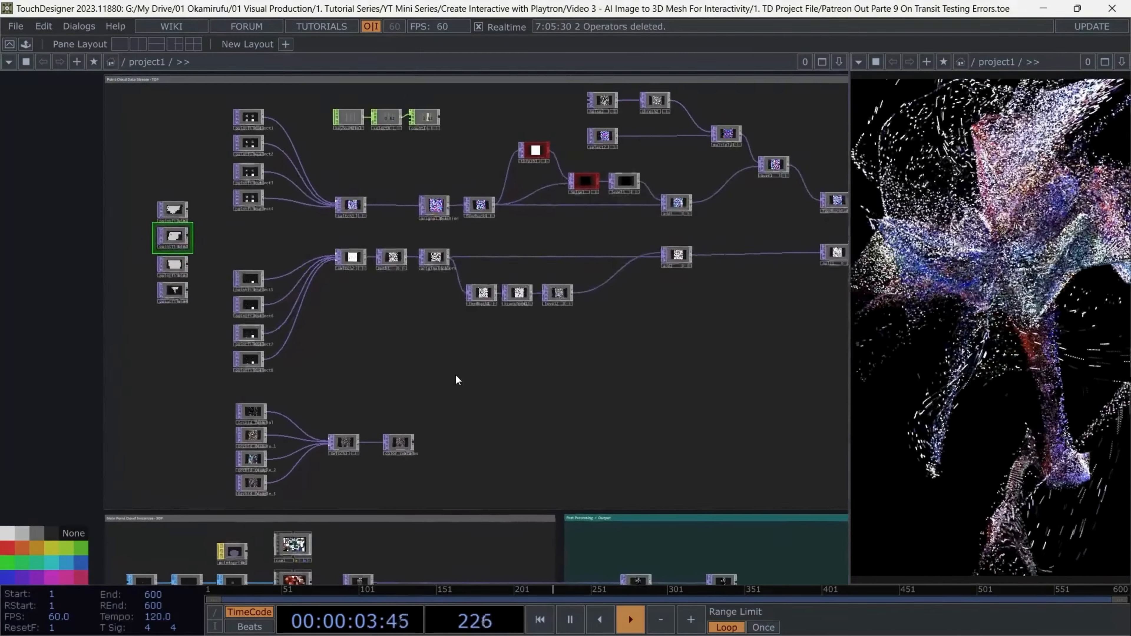
Add two Info CHOPs stacked below switch2, pointing the upper one at switch1 and the lower one at switch2
{"action": "scroll", "coordinate": [381, 317], "scroll_direction": "up", "scroll_amount": 5}
{"action": "left_click_drag", "start_coordinate": [378, 316], "coordinate": [407, 341]}
{"action": "key", "text": "Tab"}
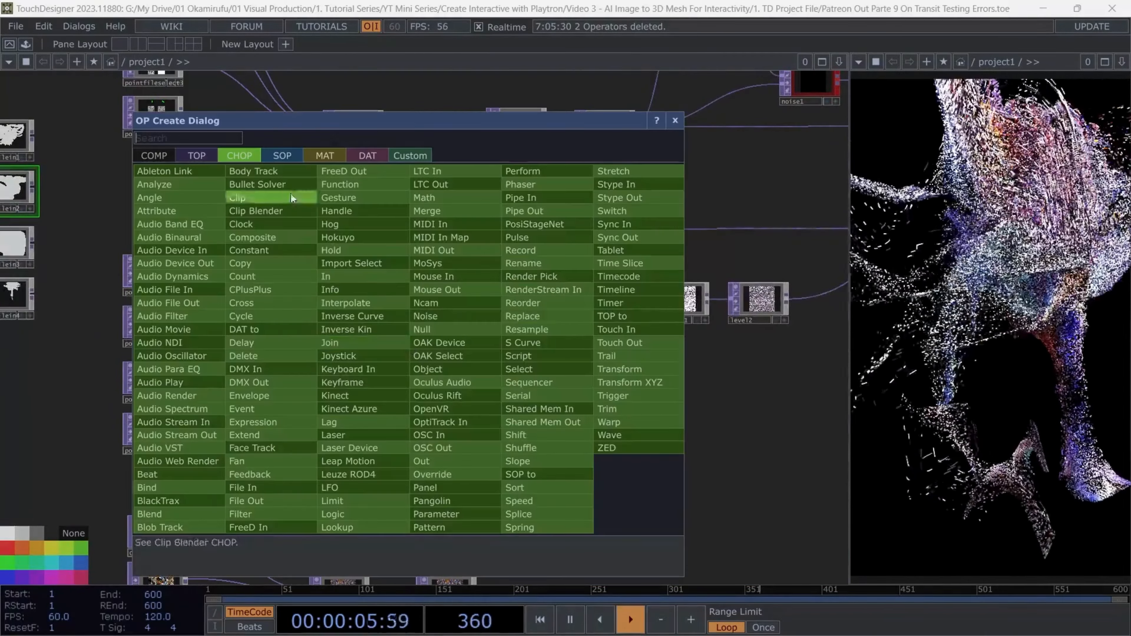
{"action": "type", "text": "inf"}
{"action": "key", "text": "Return"}
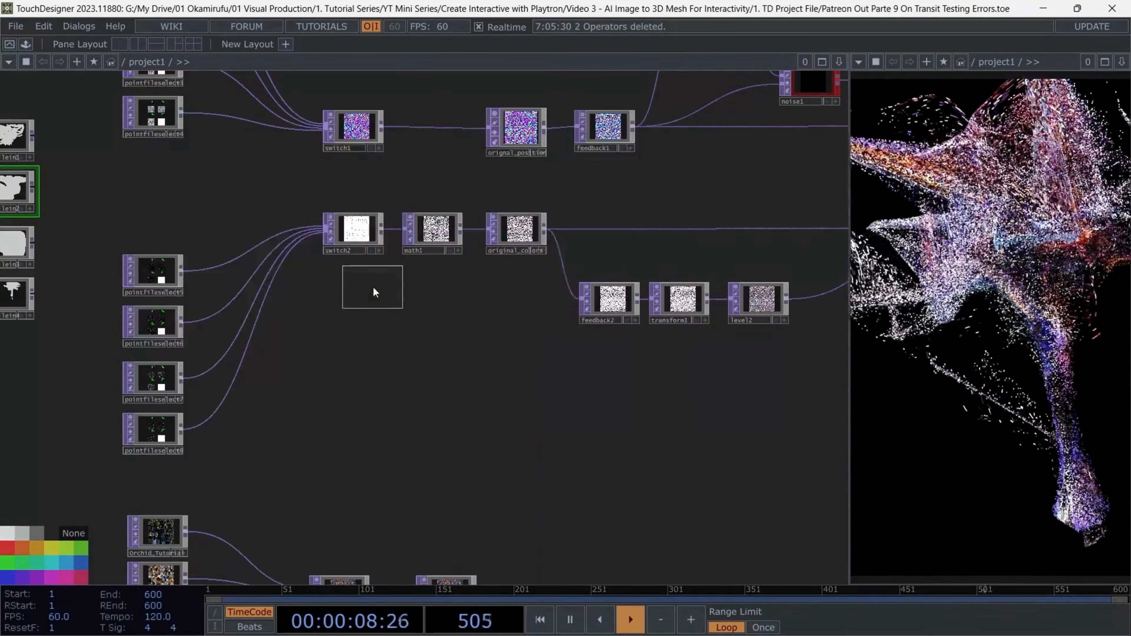
{"action": "left_click", "coordinate": [356, 322]}
{"action": "key", "text": "ctrl+c"}
{"action": "key", "text": "ctrl+v"}
{"action": "left_click_drag", "start_coordinate": [432, 350], "coordinate": [397, 393]}
{"action": "left_click_drag", "start_coordinate": [323, 182], "coordinate": [325, 369]}
{"action": "left_click_drag", "start_coordinate": [319, 282], "coordinate": [324, 420]}
Set the scope of both Info CHOPs to resx and resy
{"action": "left_click", "coordinate": [360, 405]}
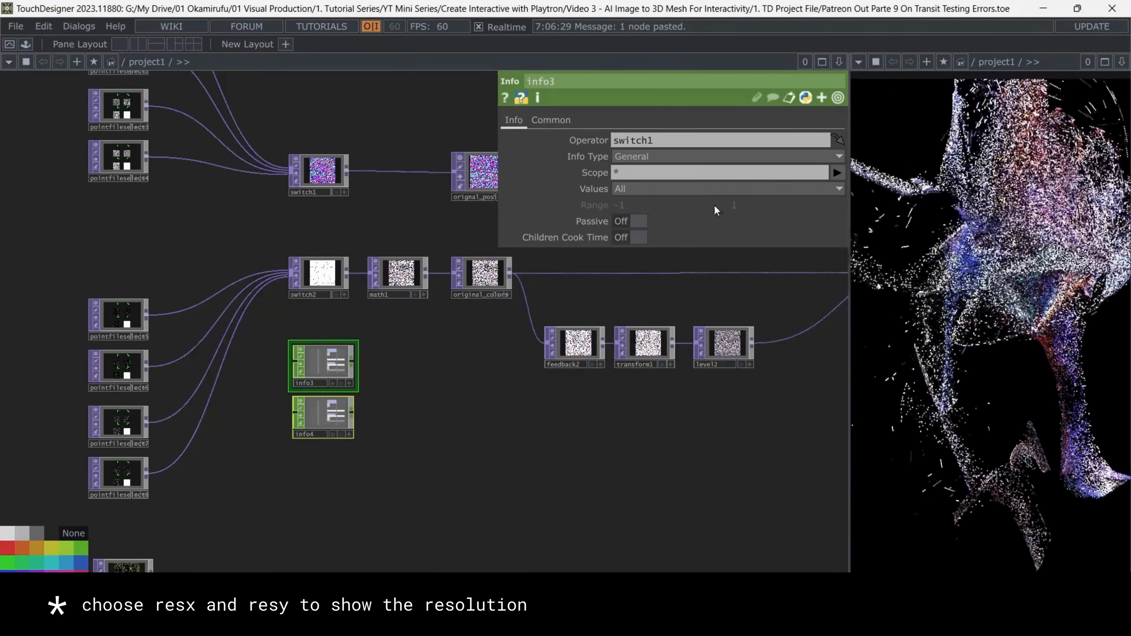
{"action": "left_click", "coordinate": [837, 172]}
{"action": "left_click", "coordinate": [843, 203]}
{"action": "left_click", "coordinate": [838, 173]}
{"action": "left_click", "coordinate": [838, 217]}
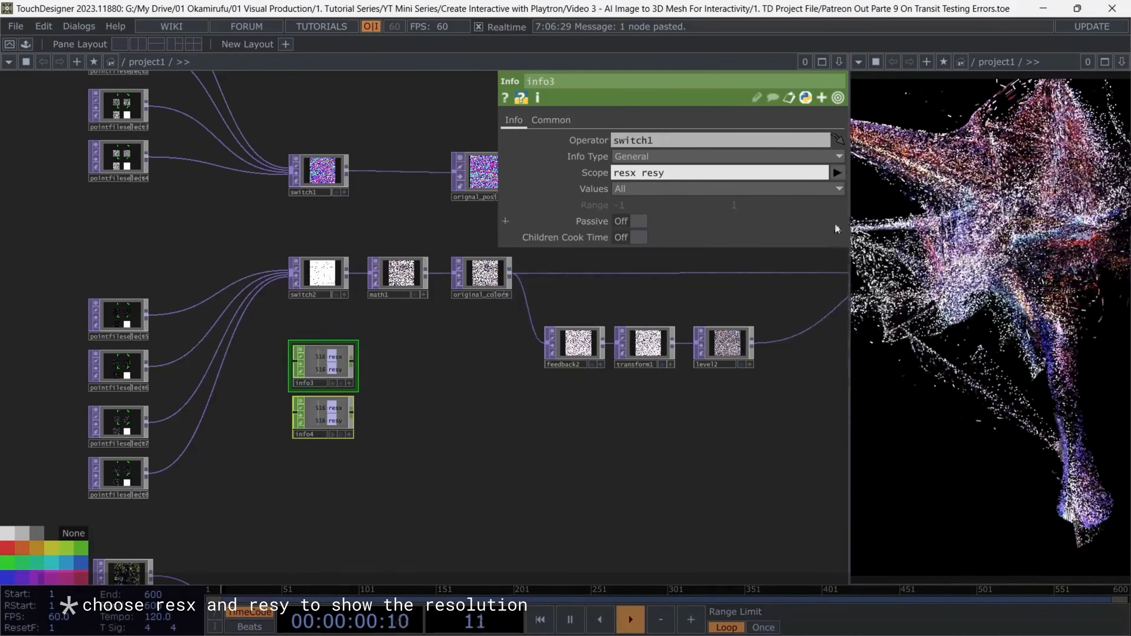
Examine the resx and resy values in both Info CHOPs as the switches change between point clouds
{"action": "scroll", "coordinate": [312, 403], "scroll_direction": "up", "scroll_amount": 3}
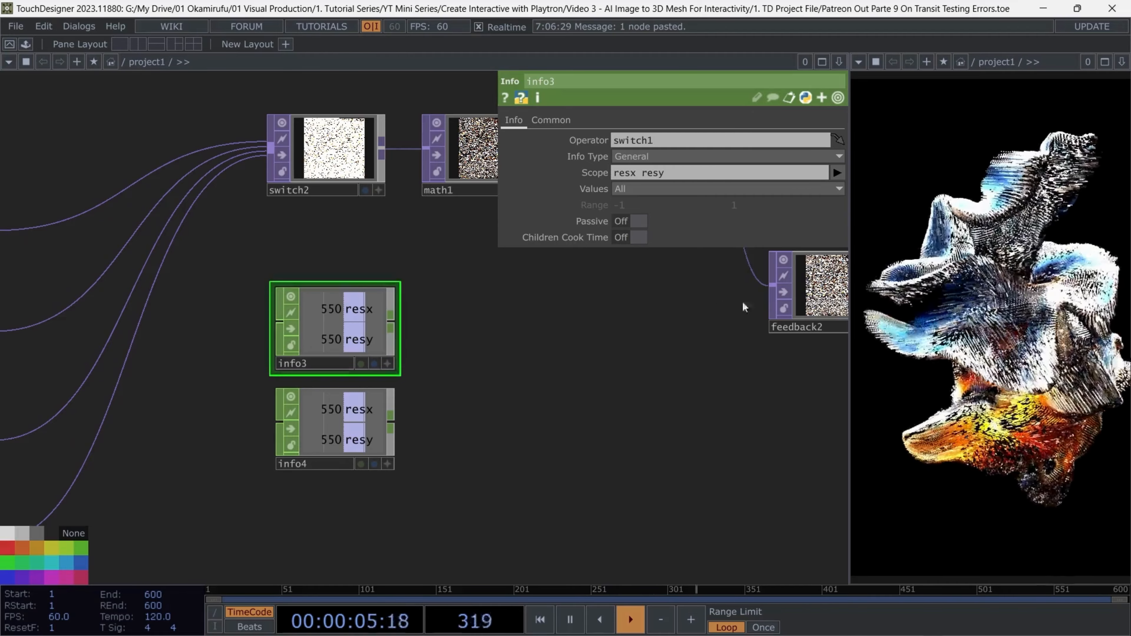
{"action": "scroll", "coordinate": [479, 392], "scroll_direction": "down", "scroll_amount": 3}
{"action": "scroll", "coordinate": [293, 366], "scroll_direction": "up", "scroll_amount": 5}
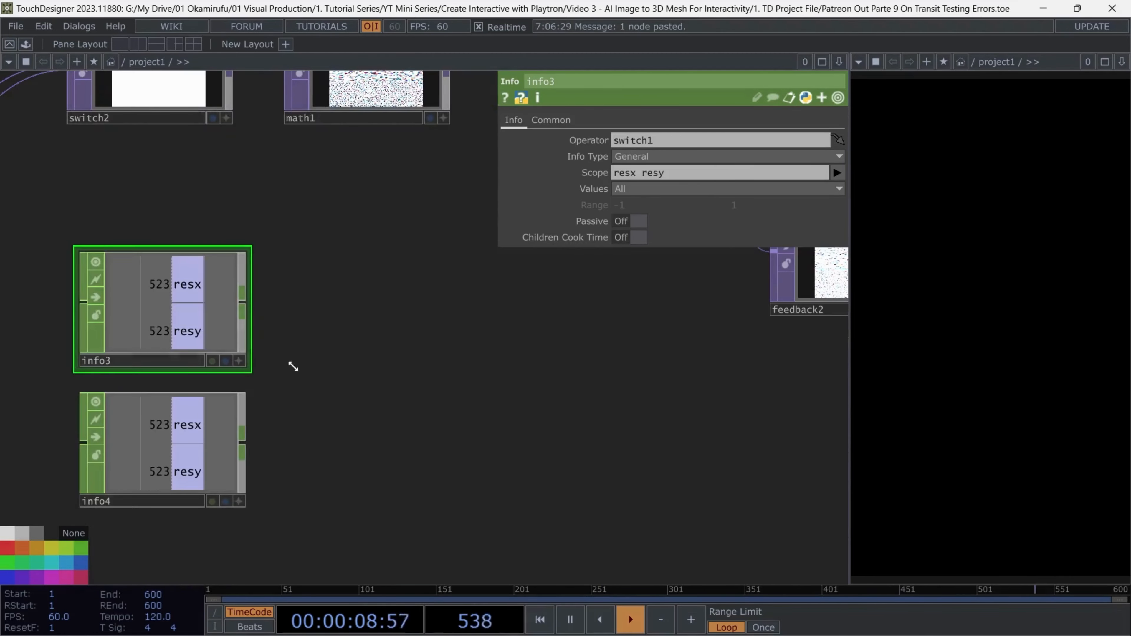
{"action": "scroll", "coordinate": [293, 366], "scroll_direction": "down", "scroll_amount": 5}
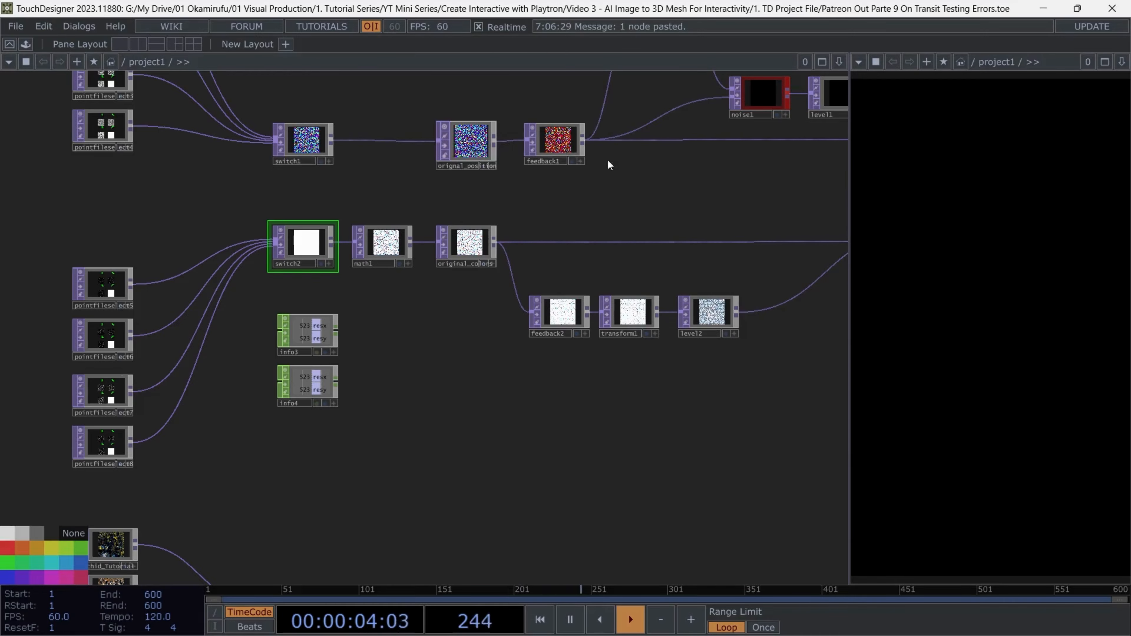
{"action": "scroll", "coordinate": [533, 245], "scroll_direction": "down", "scroll_amount": 4}
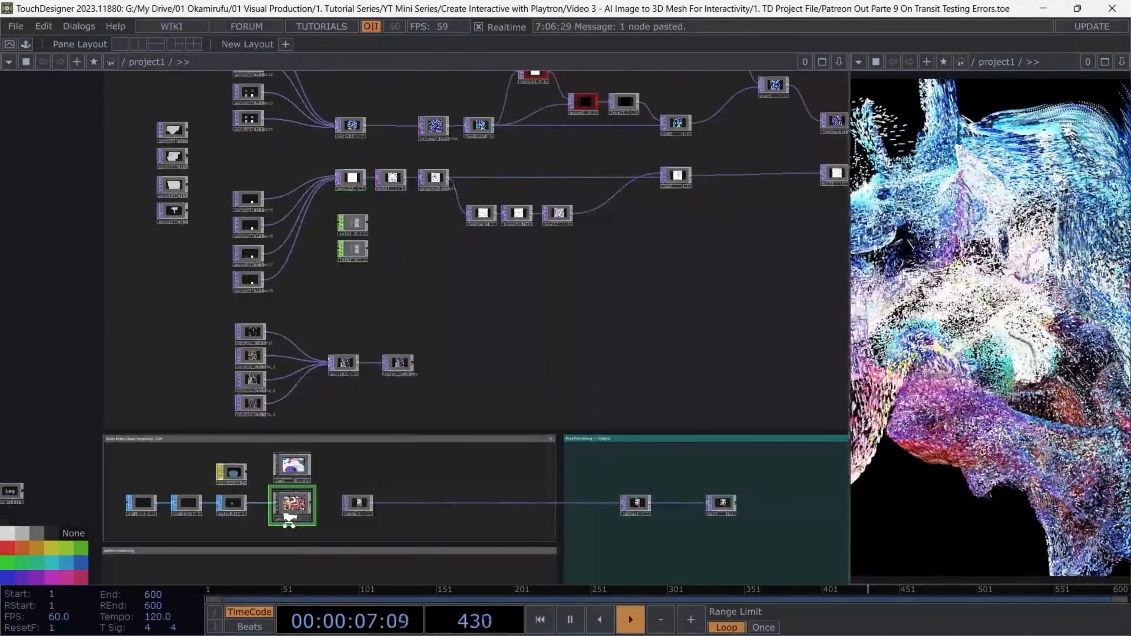
{"action": "scroll", "coordinate": [286, 510], "scroll_direction": "up", "scroll_amount": 3}
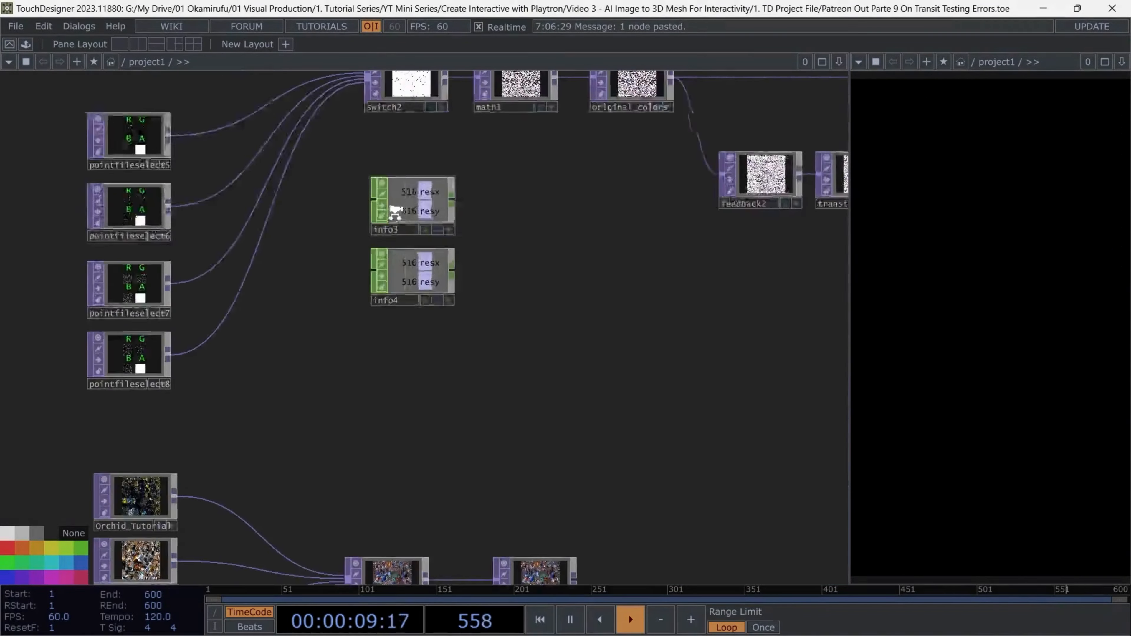
{"action": "scroll", "coordinate": [393, 213], "scroll_direction": "up", "scroll_amount": 2}
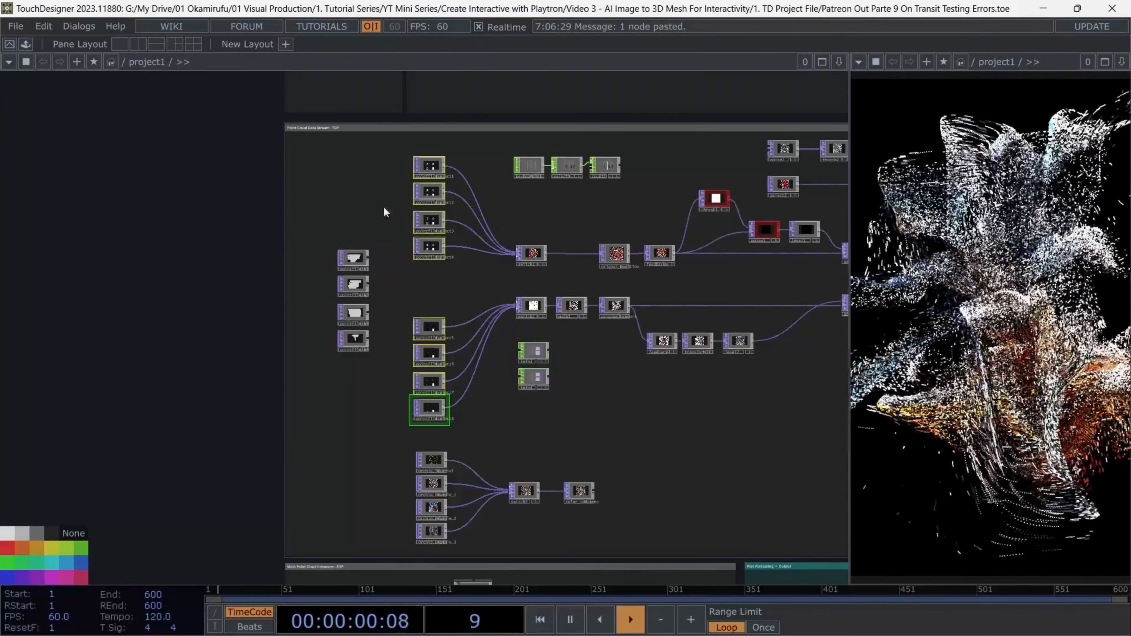
Set the global_x and globa_y channels of constant1 to 520 each
{"action": "left_click_drag", "start_coordinate": [353, 248], "coordinate": [327, 481]}
{"action": "right_click_drag", "start_coordinate": [273, 136], "coordinate": [325, 209]}
{"action": "scroll", "coordinate": [310, 184], "scroll_direction": "up", "scroll_amount": 2}
{"action": "scroll", "coordinate": [332, 194], "scroll_direction": "up", "scroll_amount": 3}
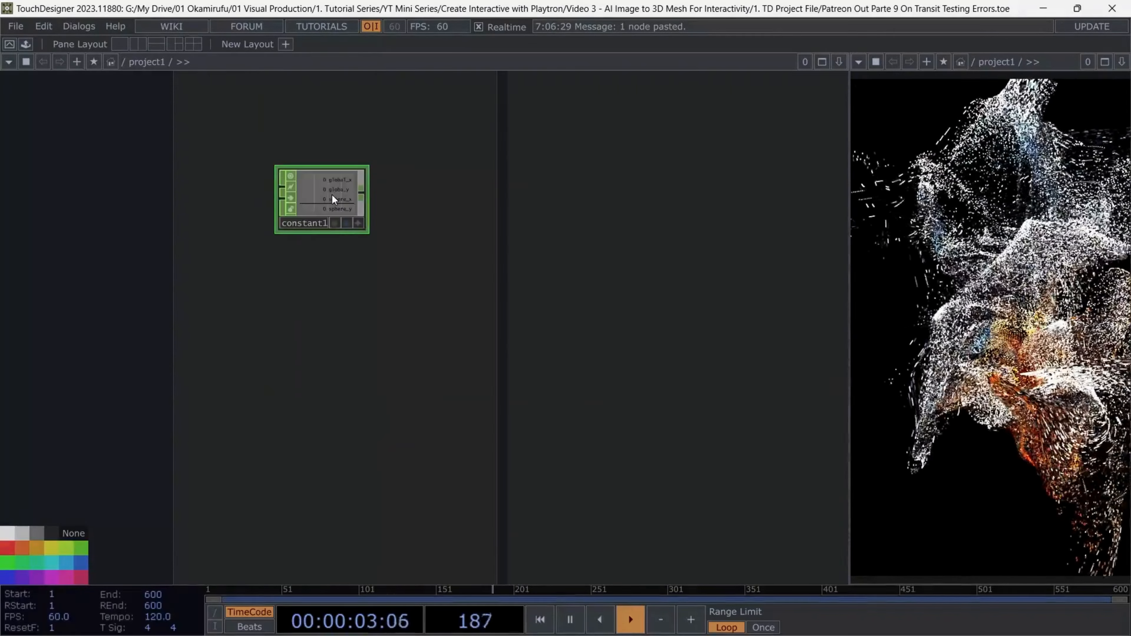
{"action": "key", "text": "p"}
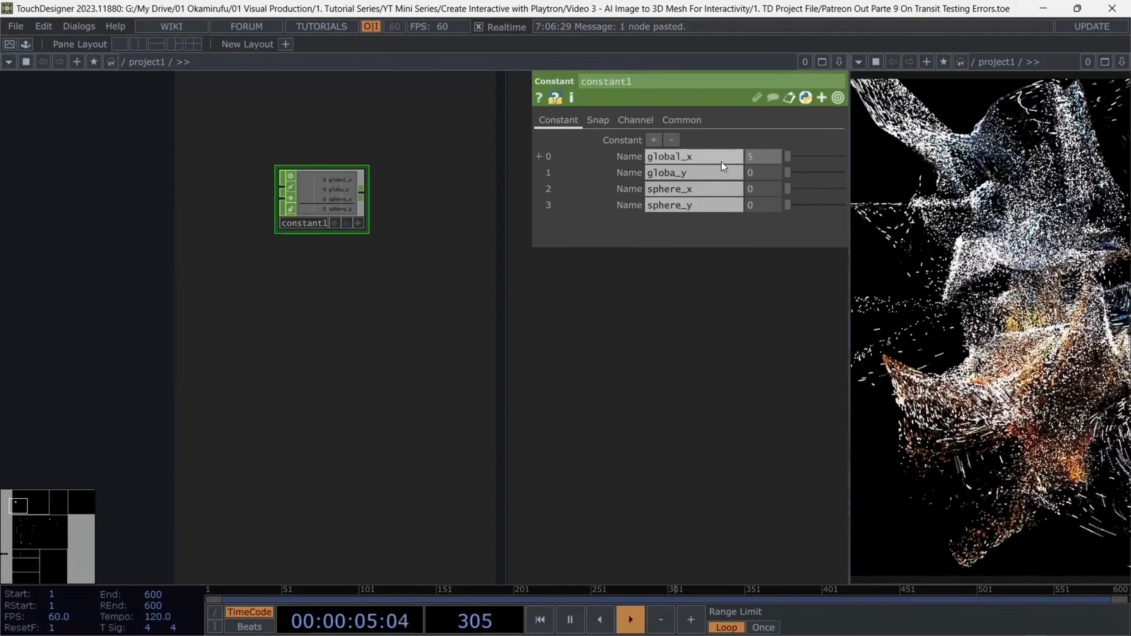
{"action": "type", "text": "520"}
{"action": "key", "text": "Tab"}
{"action": "key", "text": "Tab"}
{"action": "type", "text": "520"}
{"action": "key", "text": "Tab"}
Set the output resolution of all eight Point File Select operators to Custom Resolution
{"action": "left_click_drag", "start_coordinate": [469, 346], "coordinate": [467, 346]}
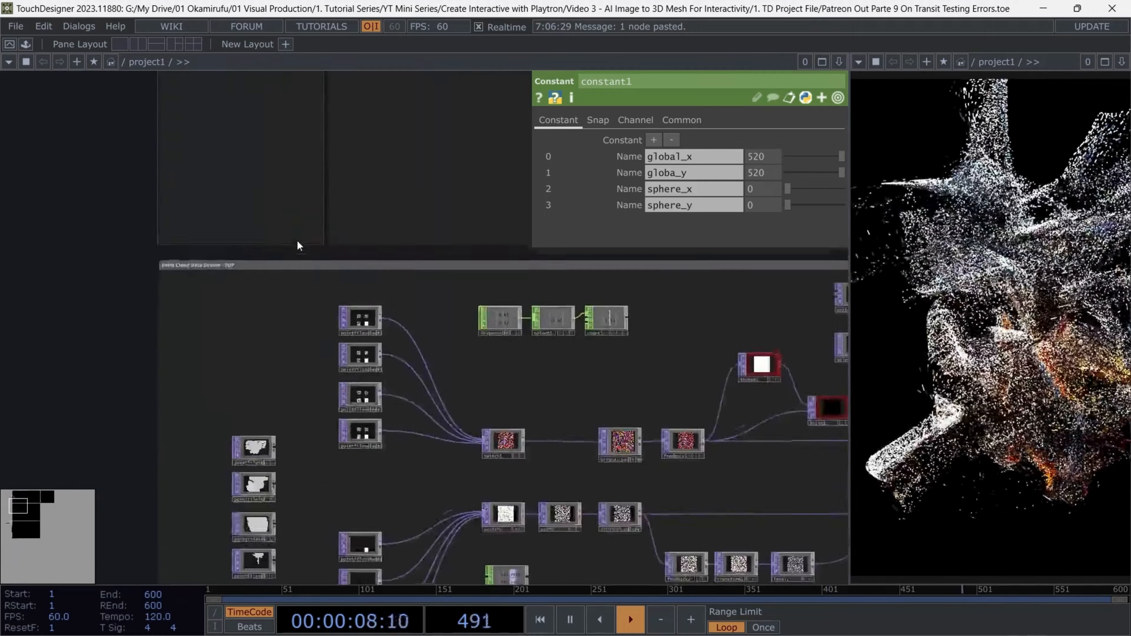
{"action": "scroll", "coordinate": [296, 239], "scroll_direction": "up", "scroll_amount": 2}
{"action": "right_click_drag", "start_coordinate": [367, 497], "coordinate": [365, 514]}
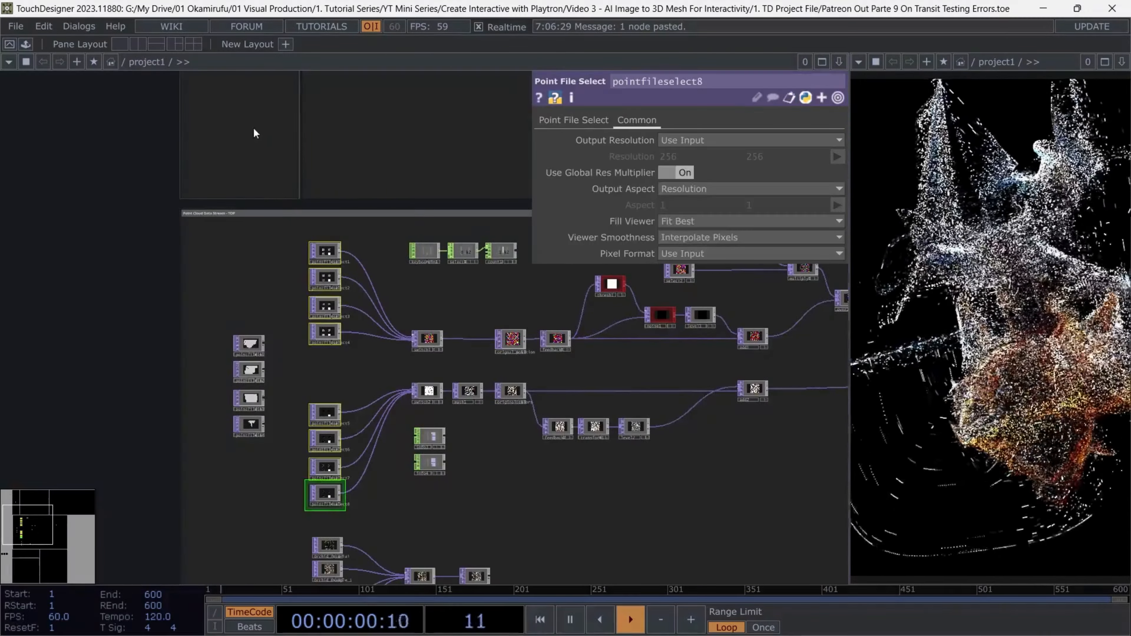
{"action": "left_click_drag", "start_coordinate": [253, 150], "coordinate": [330, 399]}
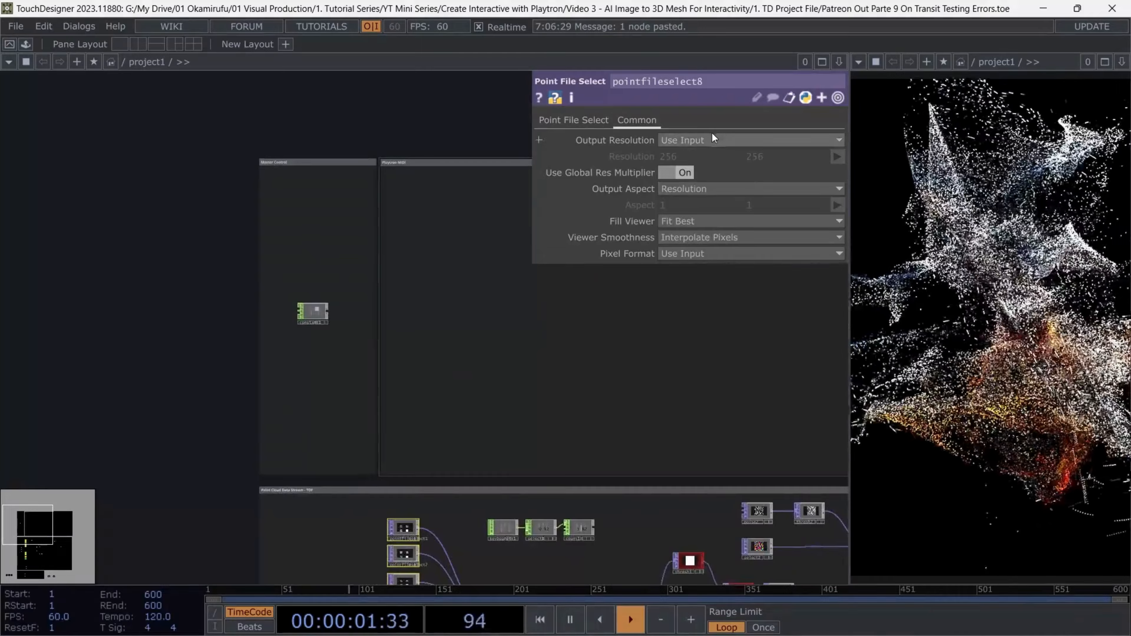
{"action": "left_click", "coordinate": [711, 136]}
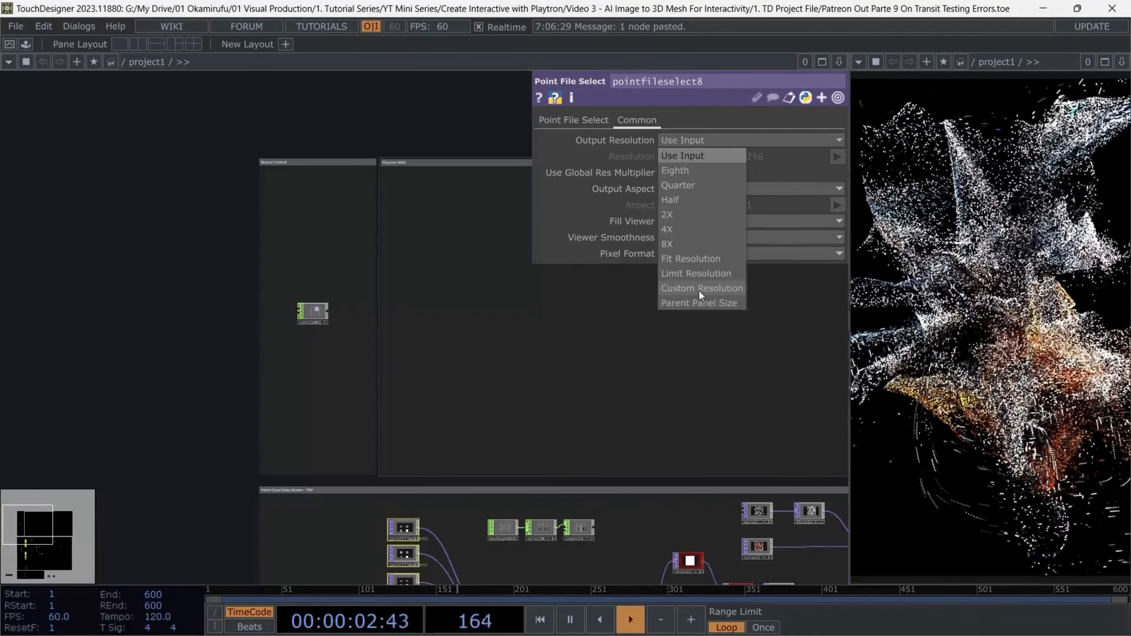
{"action": "left_click", "coordinate": [699, 292]}
Link the Point File Select operators' resolution width to constant1's global_x channel and the height to its globa_y channel
{"action": "scroll", "coordinate": [307, 314], "scroll_direction": "up", "scroll_amount": 2}
{"action": "scroll", "coordinate": [307, 314], "scroll_direction": "up", "scroll_amount": 3}
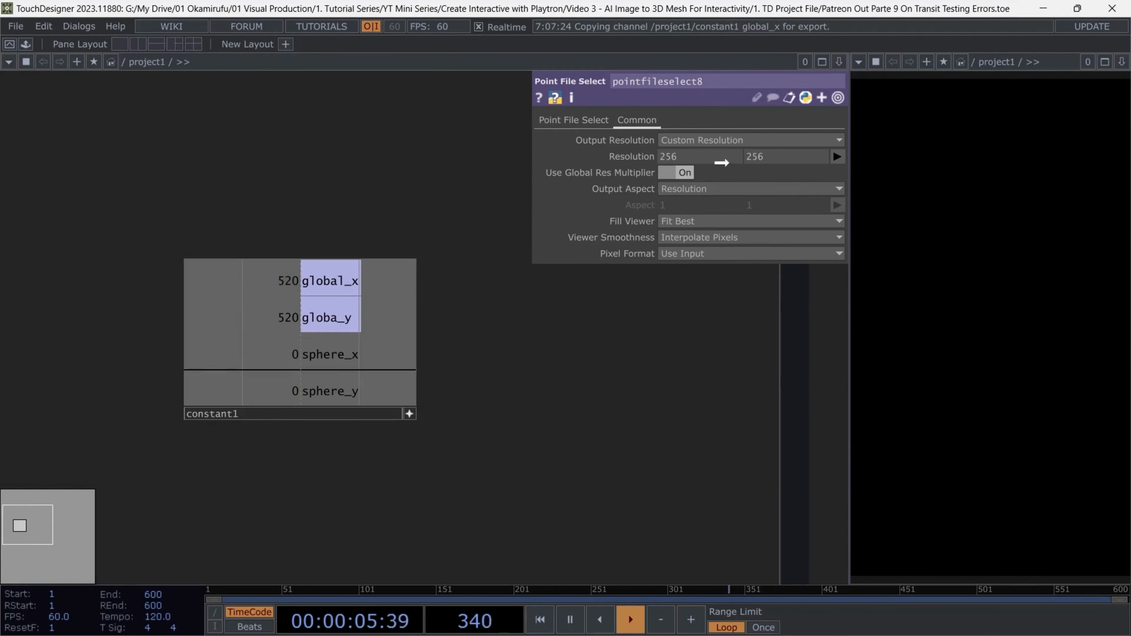
{"action": "left_click_drag", "start_coordinate": [721, 163], "coordinate": [715, 158]}
{"action": "left_click", "coordinate": [721, 149]}
{"action": "left_click_drag", "start_coordinate": [329, 318], "coordinate": [764, 160]}
{"action": "left_click", "coordinate": [768, 150]}
Check the resx and resy values in both Info CHOPs against the custom resolution
{"action": "scroll", "coordinate": [374, 239], "scroll_direction": "down", "scroll_amount": 5}
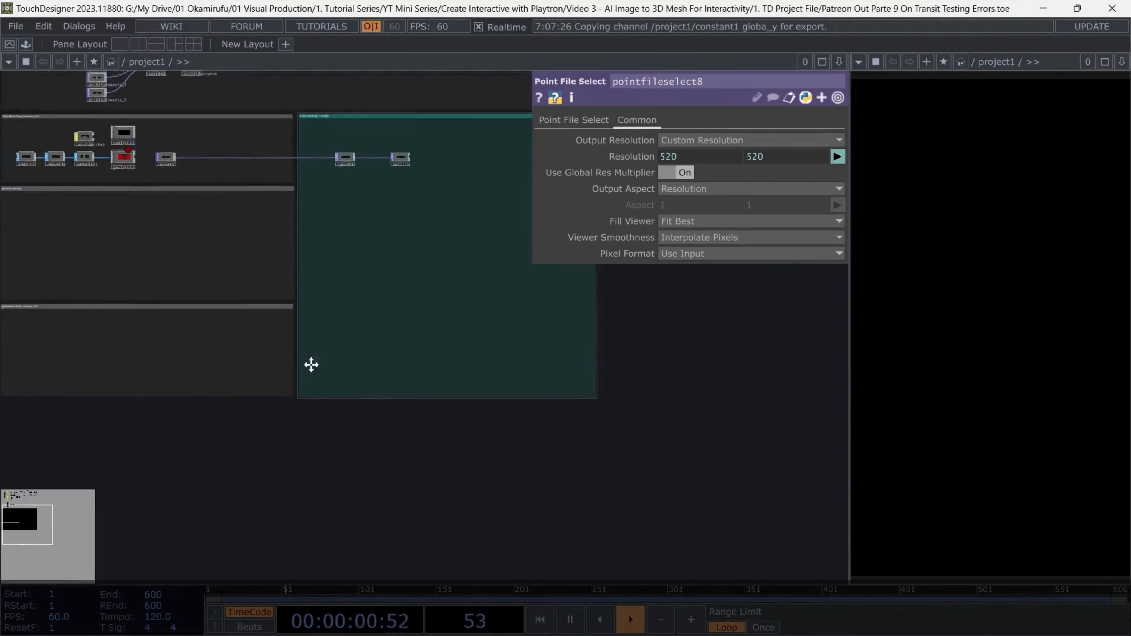
{"action": "scroll", "coordinate": [311, 365], "scroll_direction": "up", "scroll_amount": 5}
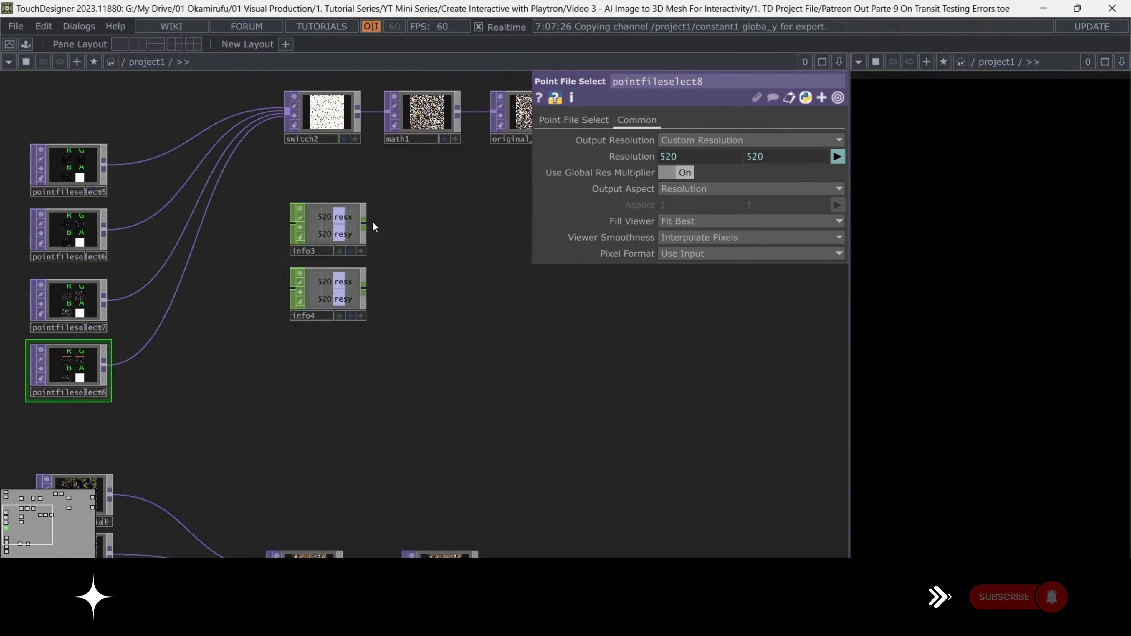
{"action": "scroll", "coordinate": [373, 226], "scroll_direction": "up", "scroll_amount": 3}
{"action": "right_click_drag", "start_coordinate": [404, 189], "coordinate": [315, 394]}
{"action": "left_click_drag", "start_coordinate": [455, 358], "coordinate": [462, 416]}
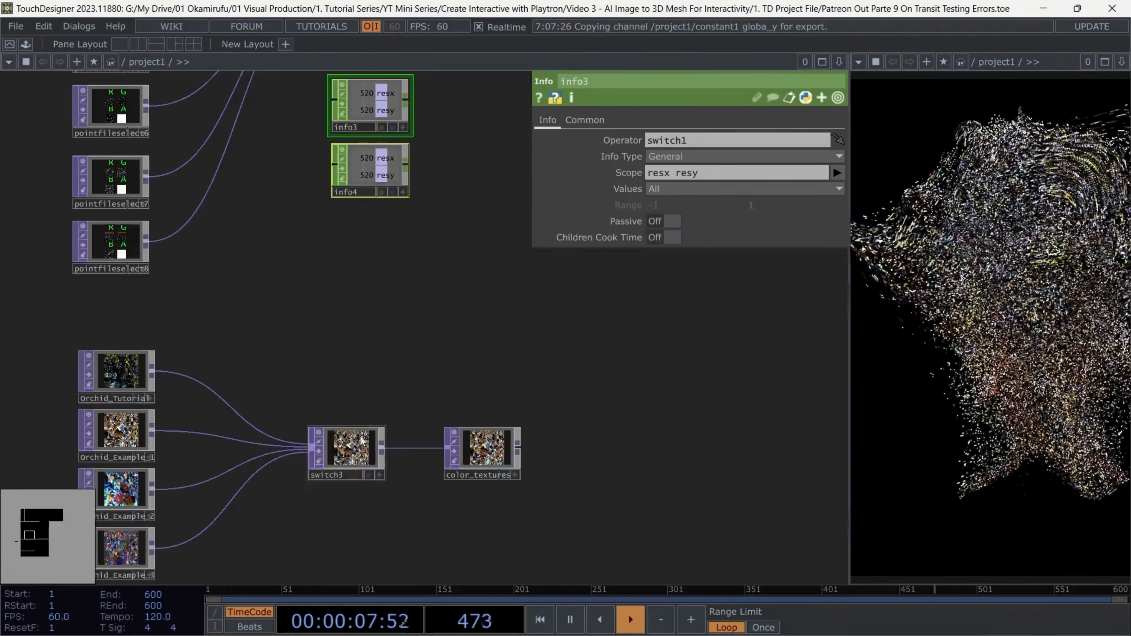
{"action": "scroll", "coordinate": [368, 311], "scroll_direction": "down", "scroll_amount": 3}
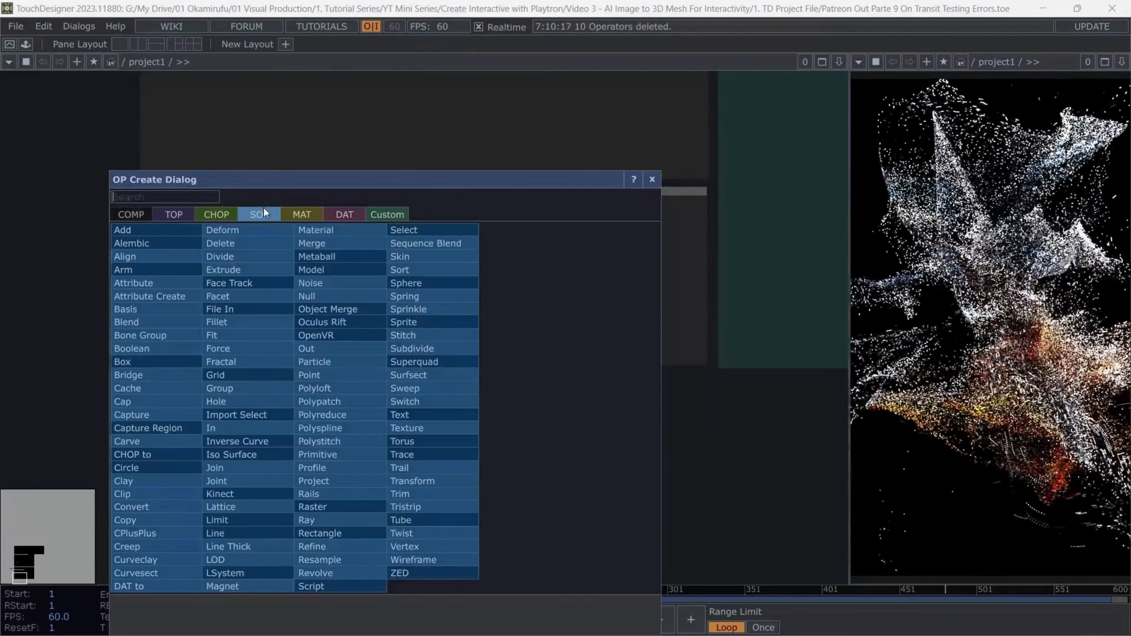
Add a Sphere SOP to the Spheres and Grid area and place a Geometry COMP after the material2 operator
{"action": "type", "text": "sp"}
{"action": "left_click", "coordinate": [454, 287]}
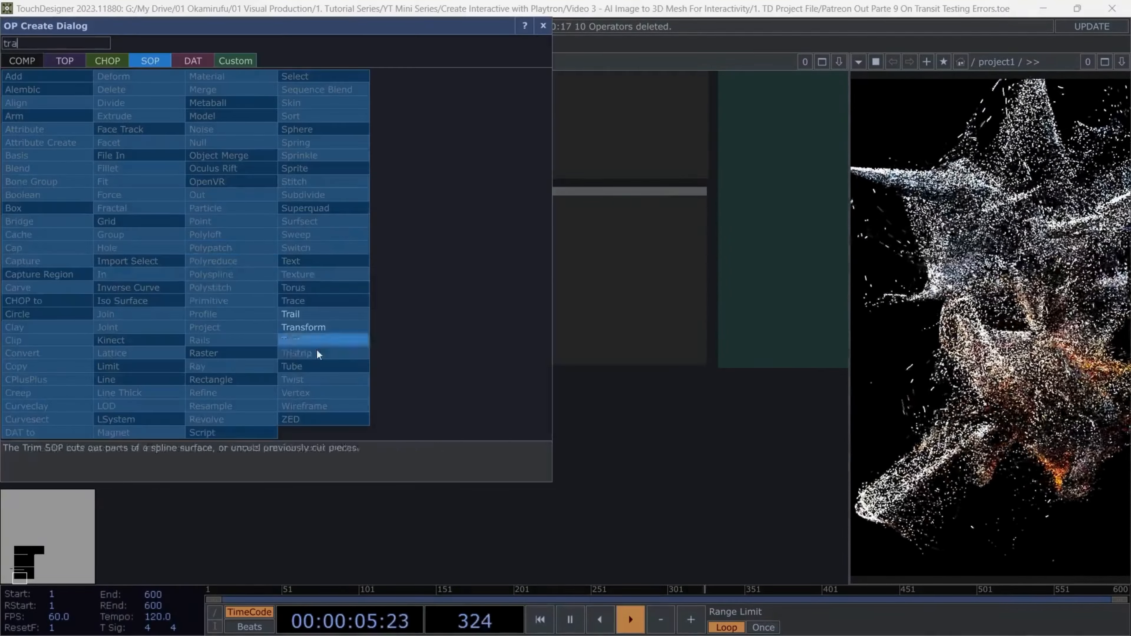
{"action": "left_click", "coordinate": [315, 327]}
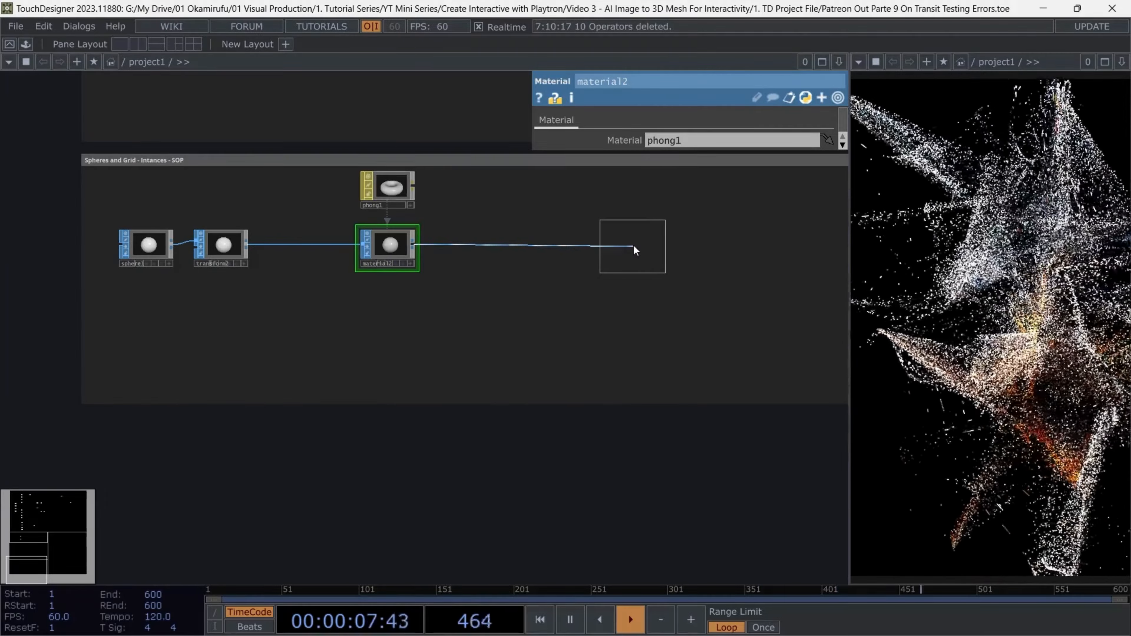
{"action": "left_click", "coordinate": [634, 250]}
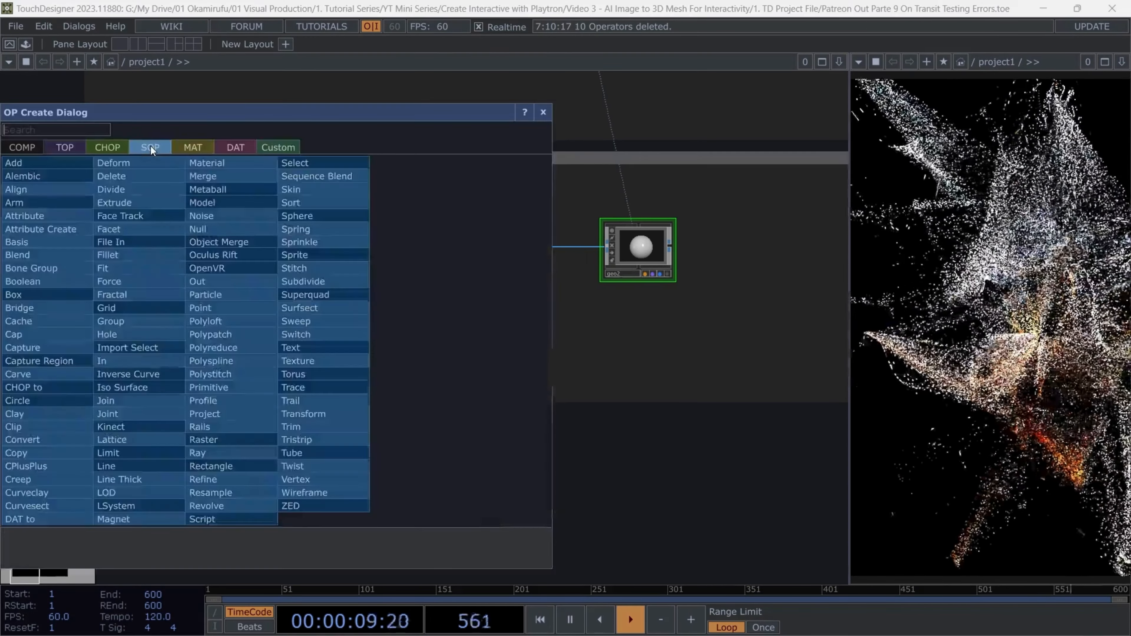
Add a Box SOP below the sphere and attach a Transform SOP to its output
{"action": "type", "text": "box"}
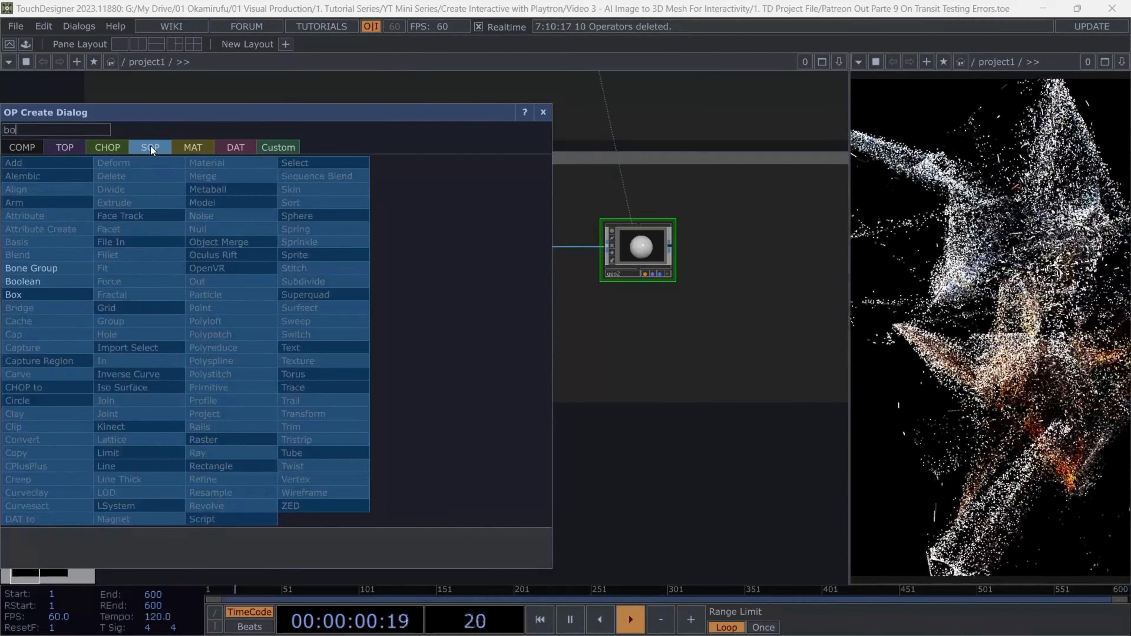
{"action": "key", "text": "Return"}
{"action": "left_click", "coordinate": [150, 337]}
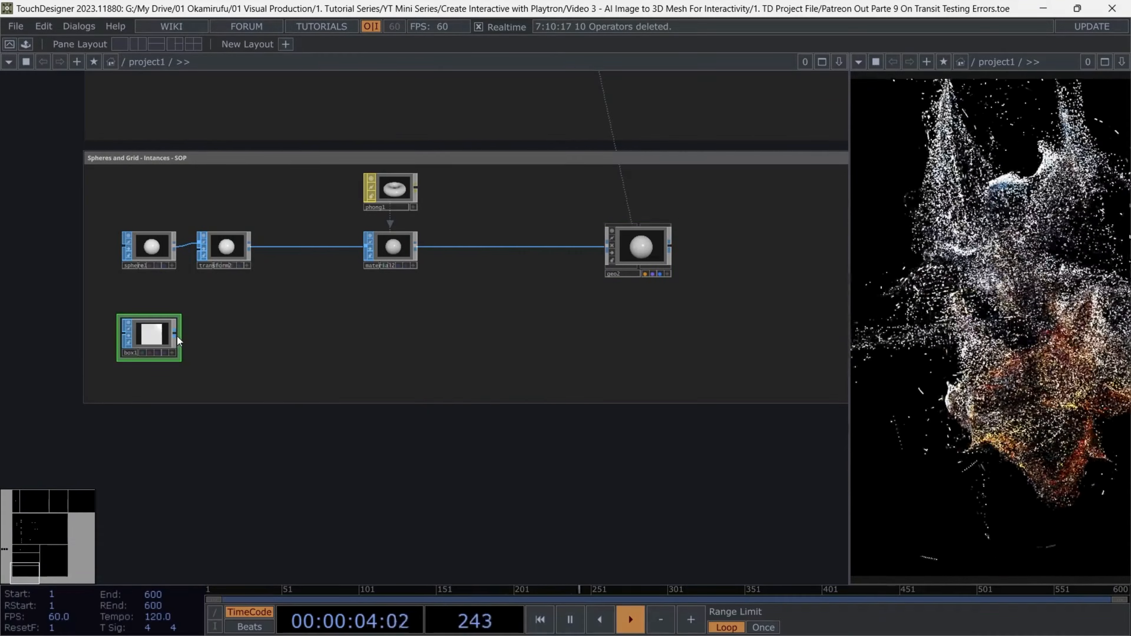
{"action": "right_click", "coordinate": [177, 336]}
{"action": "type", "text": "tra"}
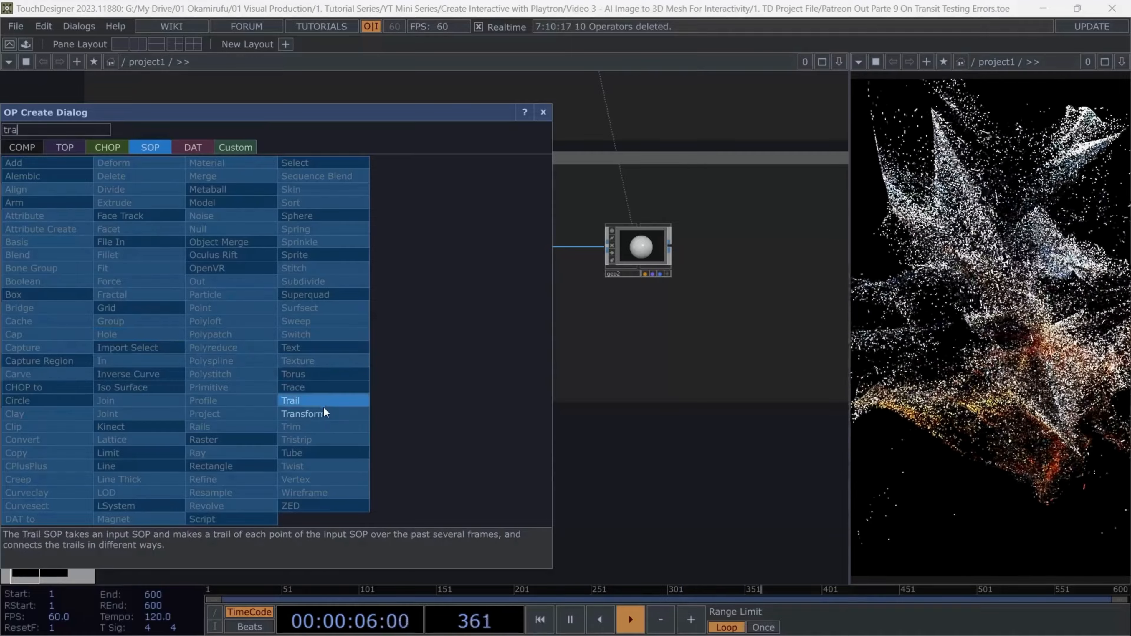
{"action": "left_click", "coordinate": [323, 404]}
{"action": "left_click", "coordinate": [222, 338]}
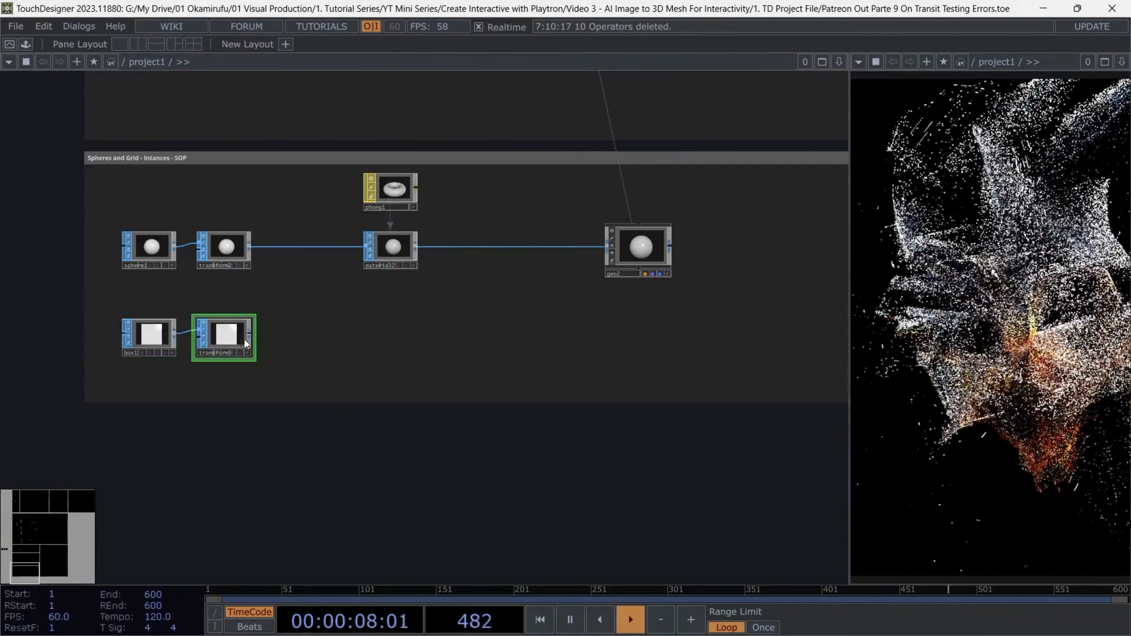
Attach a Material SOP to the output of the box's Transform SOP, below material2
{"action": "right_click", "coordinate": [251, 334]}
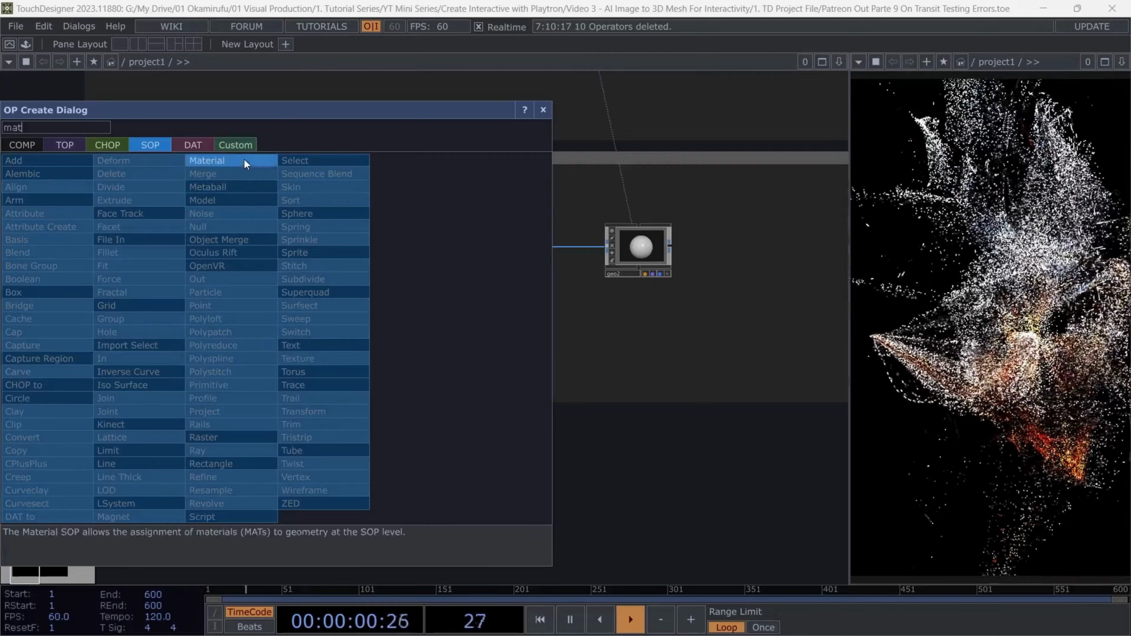
{"action": "left_click", "coordinate": [244, 158]}
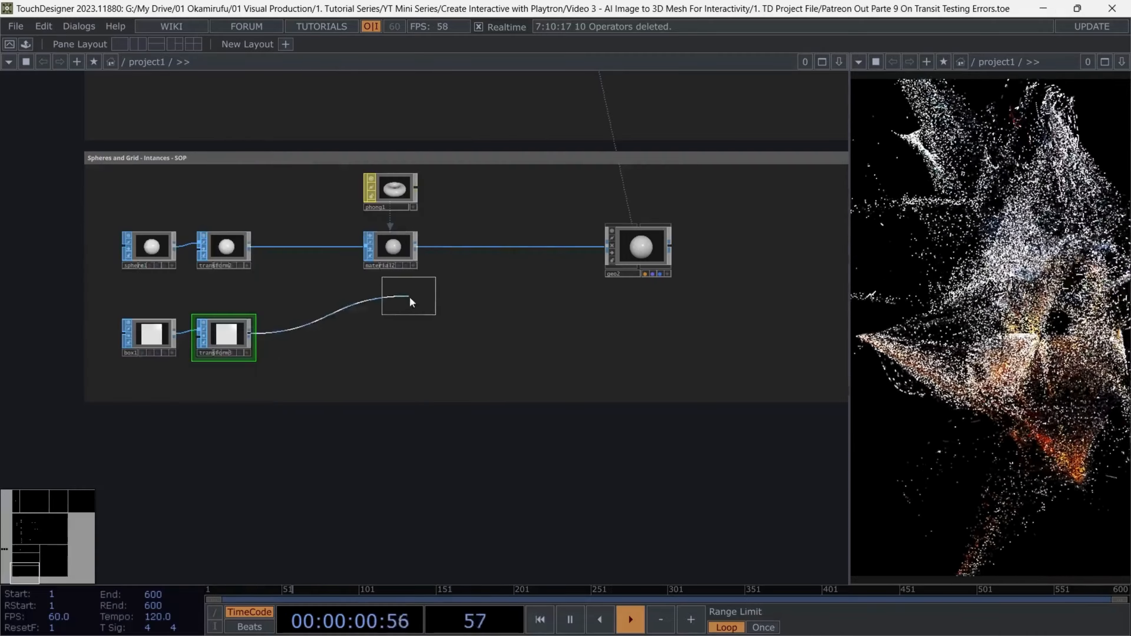
{"action": "left_click", "coordinate": [392, 330]}
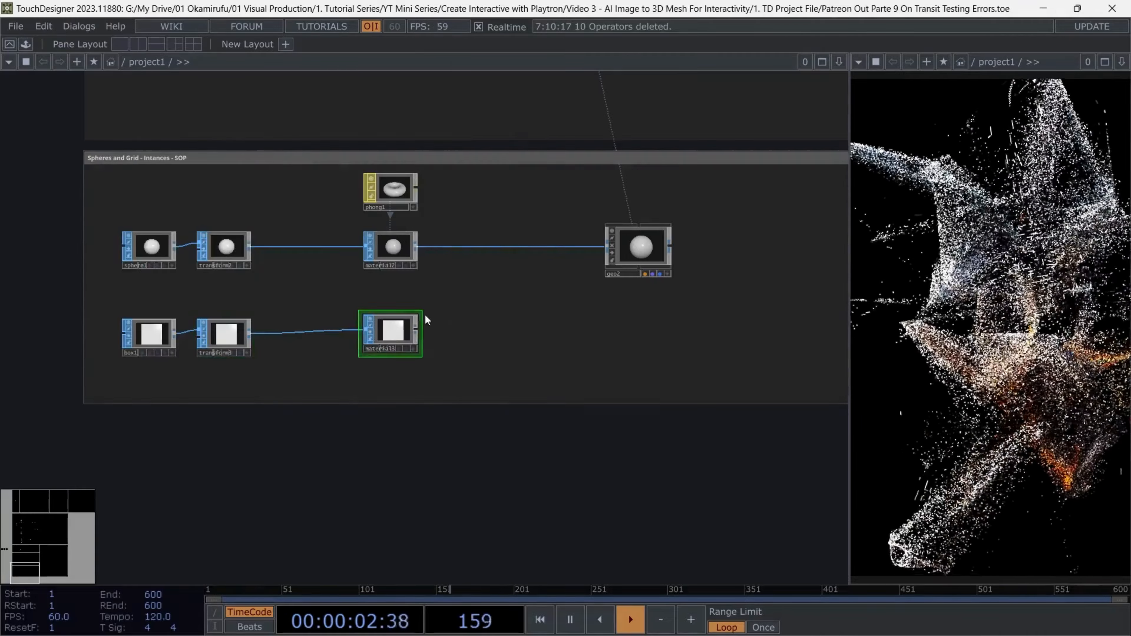
Add a Wireframe MAT below the box chain's Material SOP and assign it as that operator's material
{"action": "right_click", "coordinate": [424, 317]}
{"action": "left_click", "coordinate": [349, 80]}
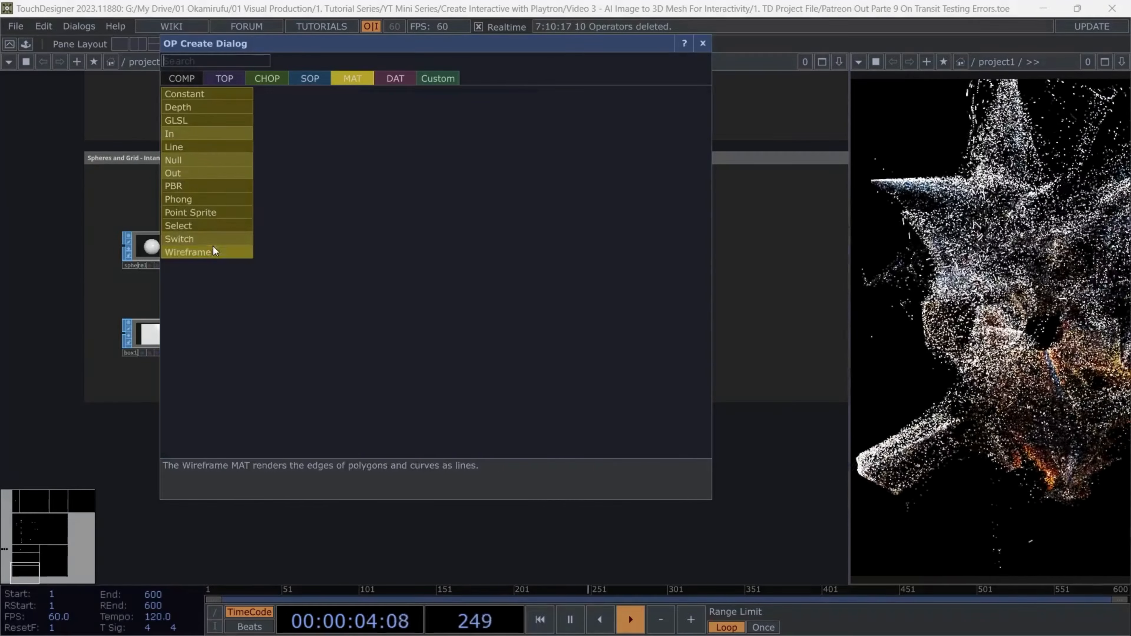
{"action": "left_click", "coordinate": [213, 249]}
{"action": "left_click", "coordinate": [389, 380]}
Attach a Geometry COMP to the output of the box's Material SOP and place it below geo2
{"action": "scroll", "coordinate": [413, 346], "scroll_direction": "up", "scroll_amount": 3}
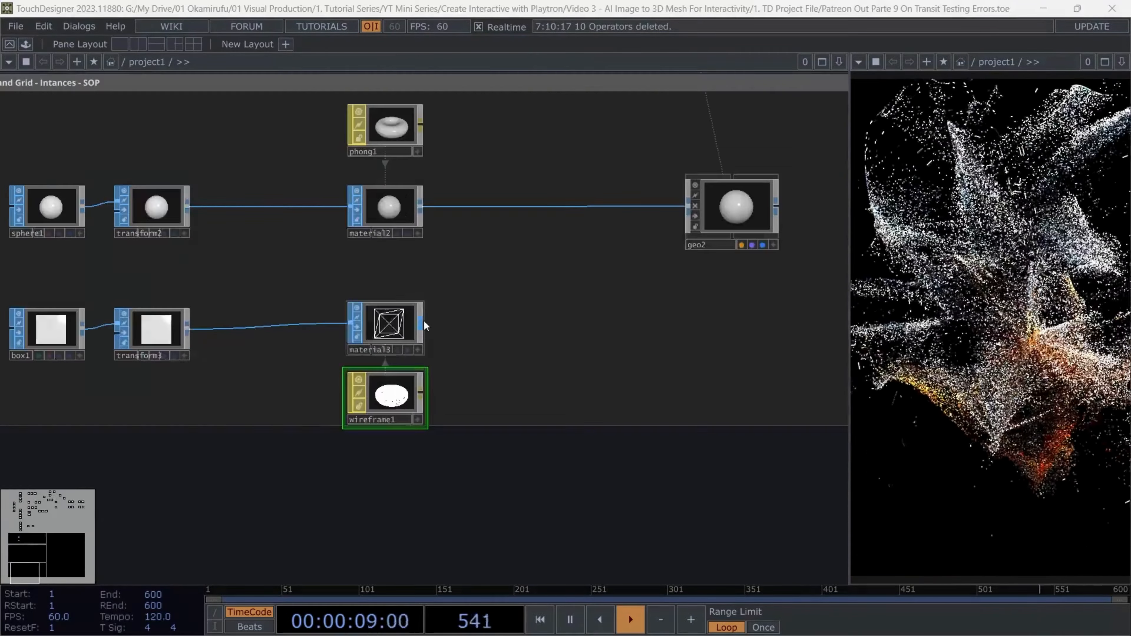
{"action": "right_click", "coordinate": [424, 324]}
{"action": "type", "text": "g"}
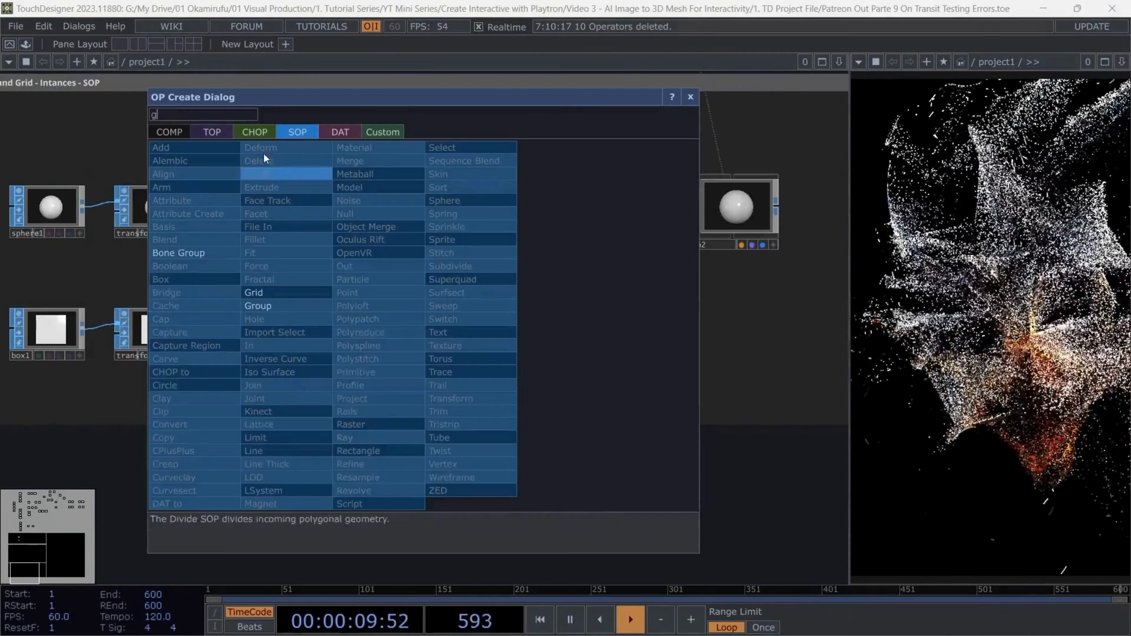
{"action": "left_click", "coordinate": [177, 133]}
{"action": "left_click", "coordinate": [174, 253]}
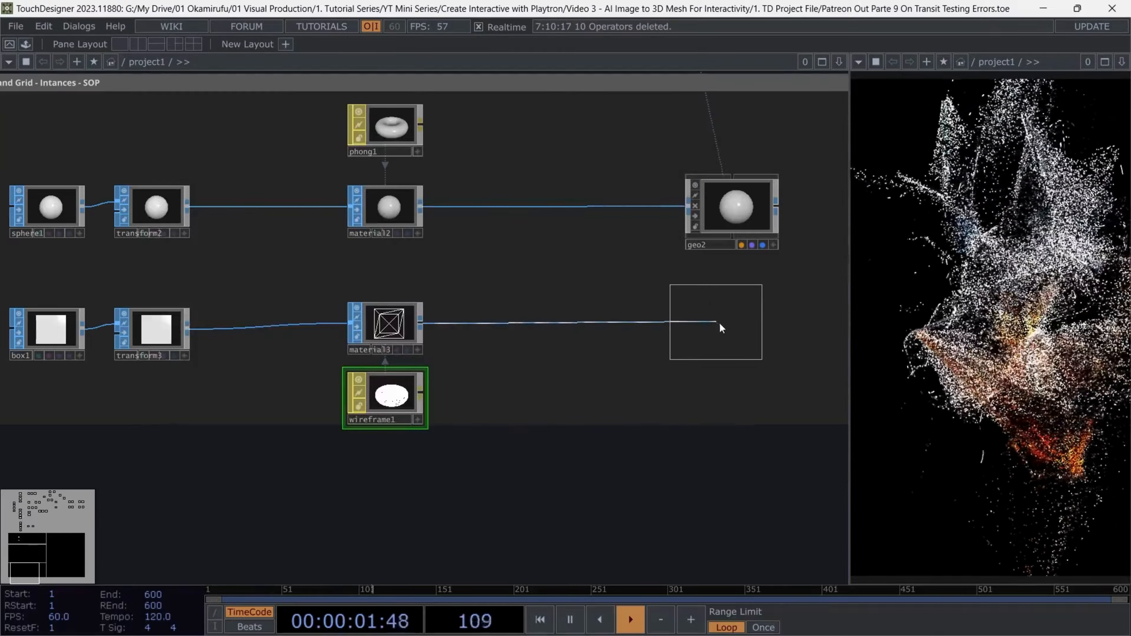
{"action": "left_click", "coordinate": [733, 326]}
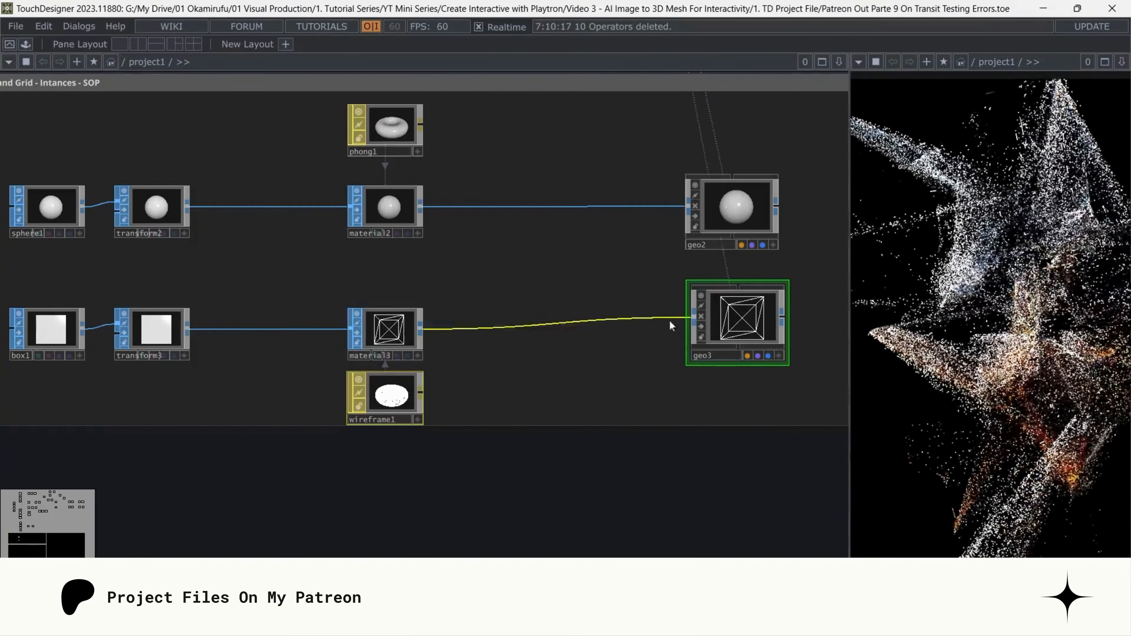
{"action": "left_click_drag", "start_coordinate": [719, 307], "coordinate": [734, 333]}
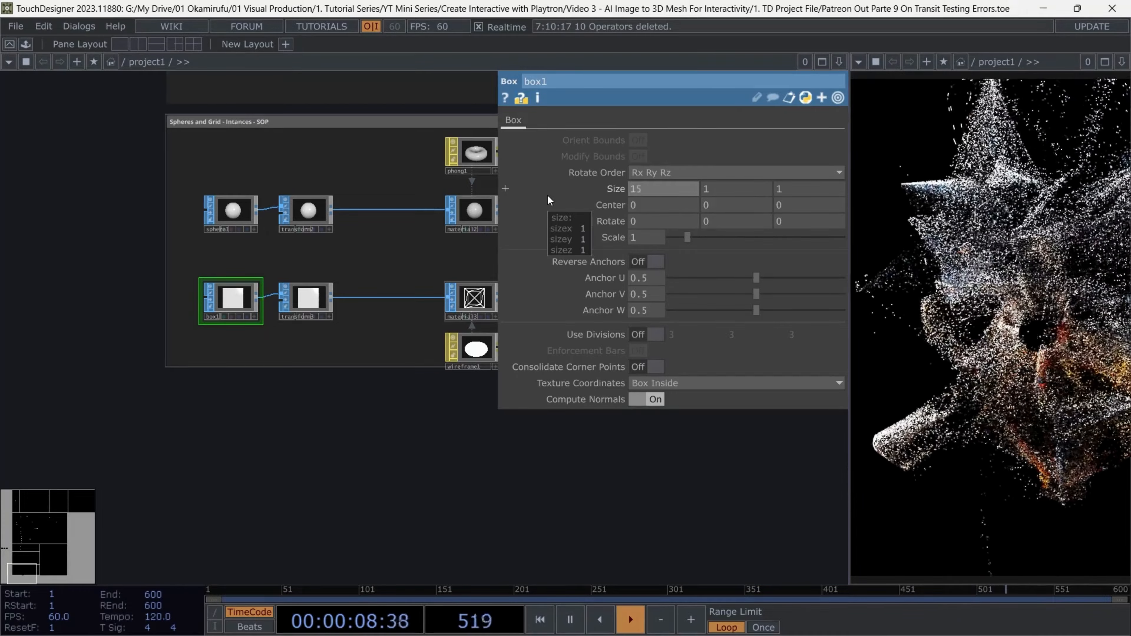
Set the box's size to 15 × 15 × 0 and the Z translation of its Transform SOP to -10
{"action": "type", "text": "15"}
{"action": "key", "text": "Tab"}
{"action": "type", "text": "15"}
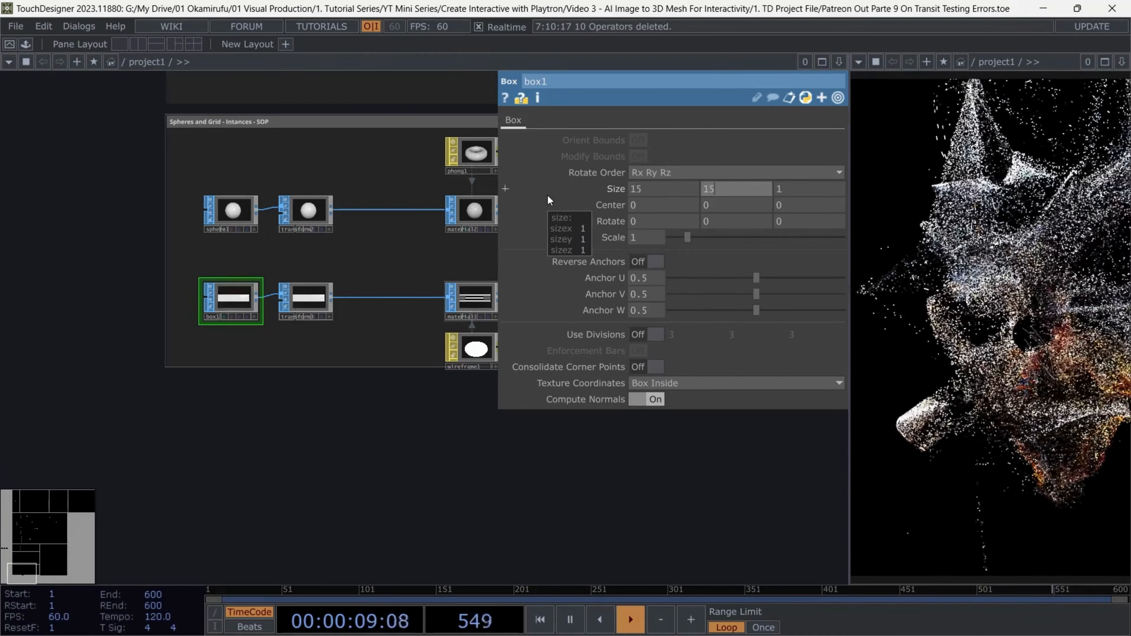
{"action": "key", "text": "Tab"}
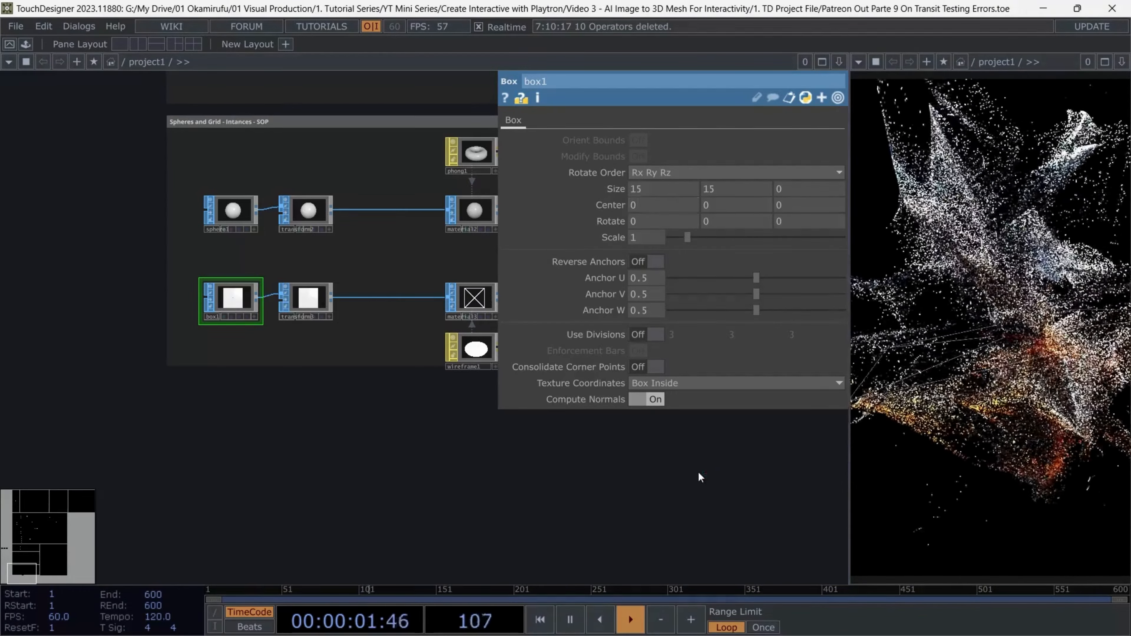
{"action": "key", "text": "p"}
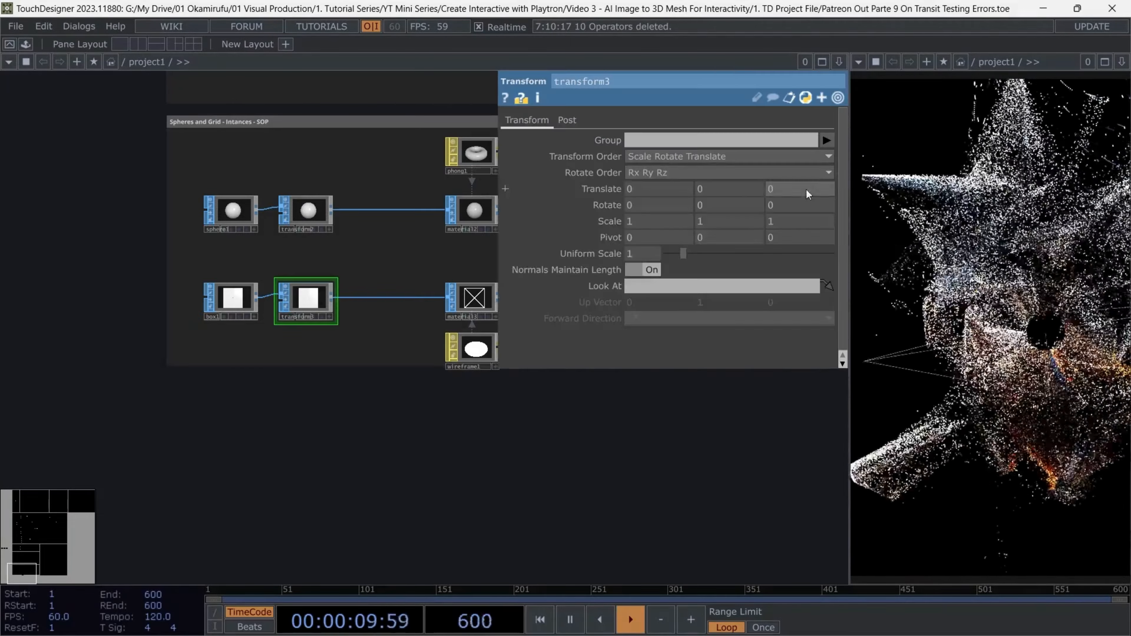
{"action": "type", "text": "-10"}
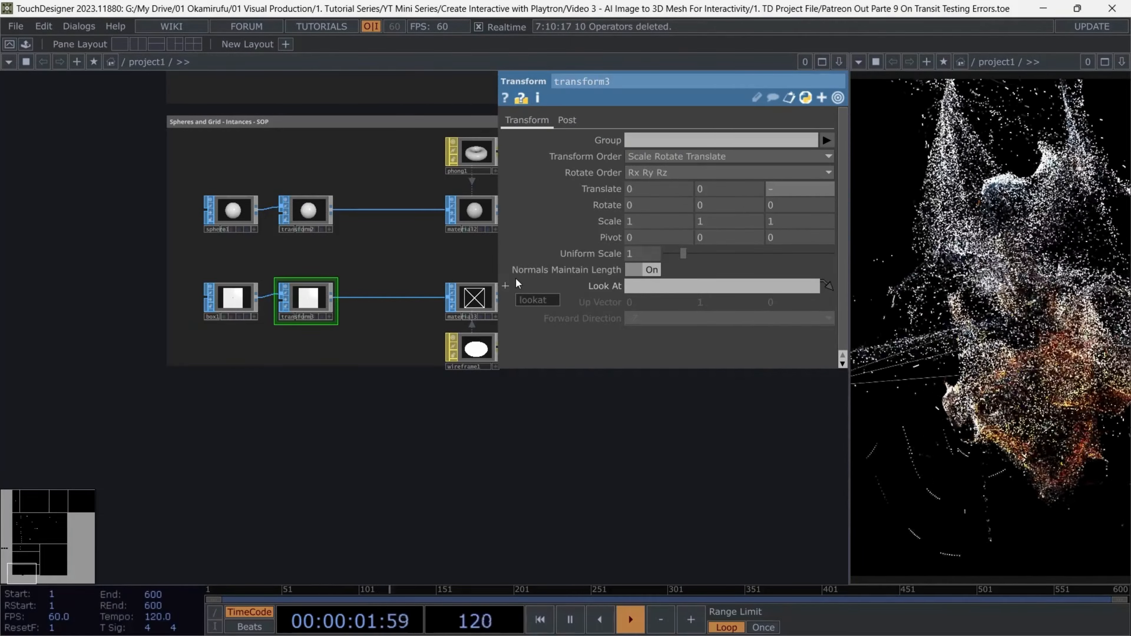
{"action": "key", "text": "Return"}
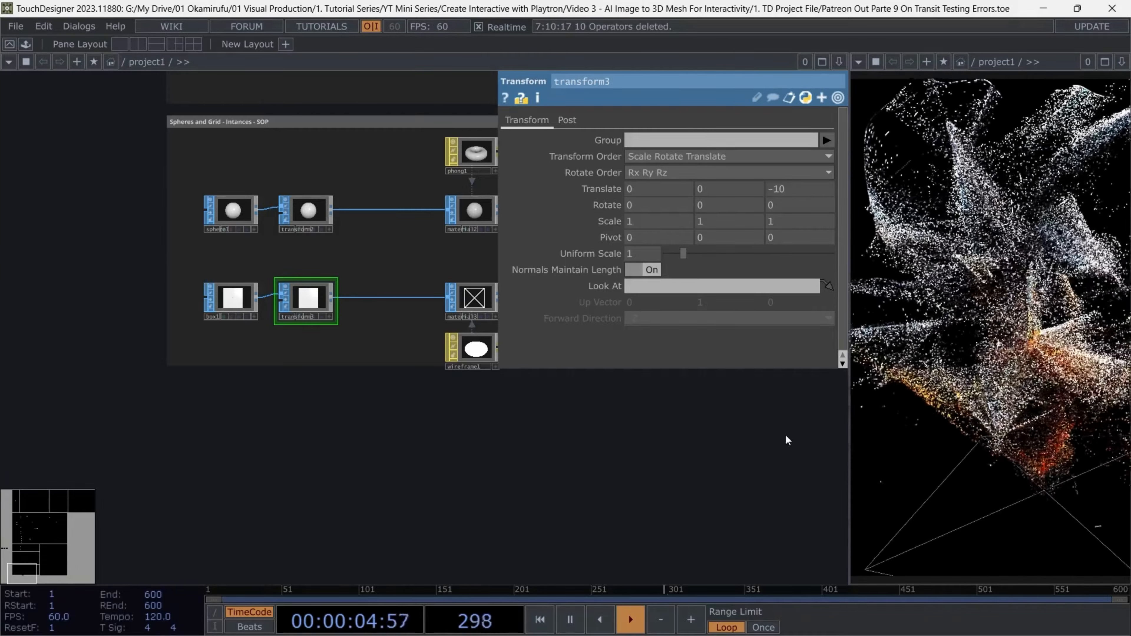
Change the wireframe mode of the Wireframe MAT to Topology Wire Frame
{"action": "left_click", "coordinate": [475, 349]}
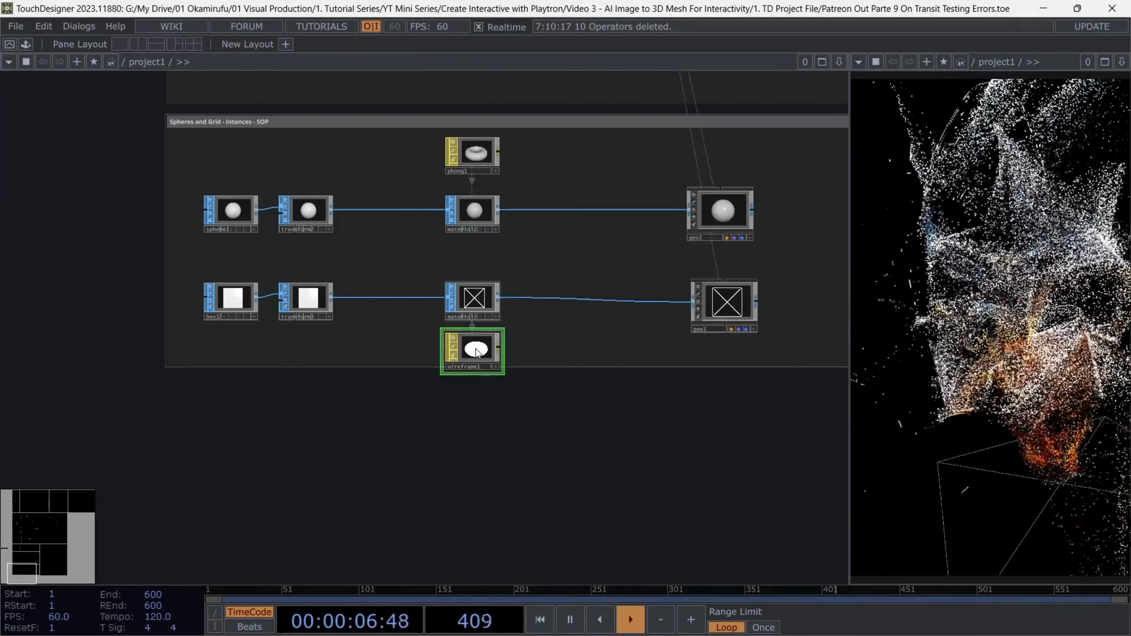
{"action": "key", "text": "p"}
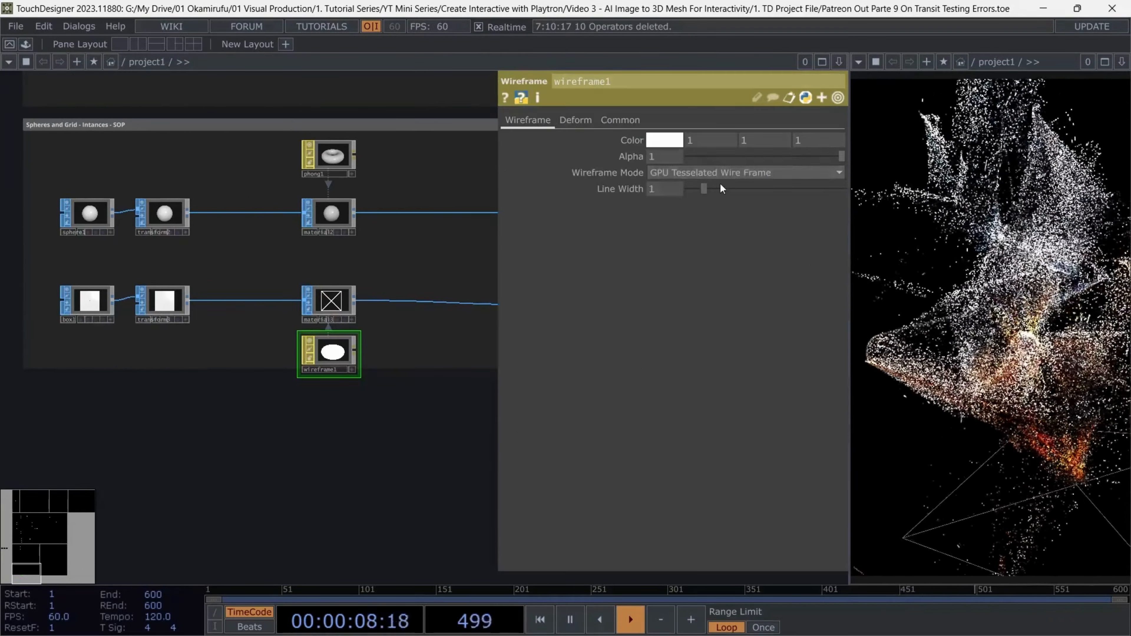
{"action": "left_click", "coordinate": [721, 174]}
{"action": "left_click", "coordinate": [715, 202]}
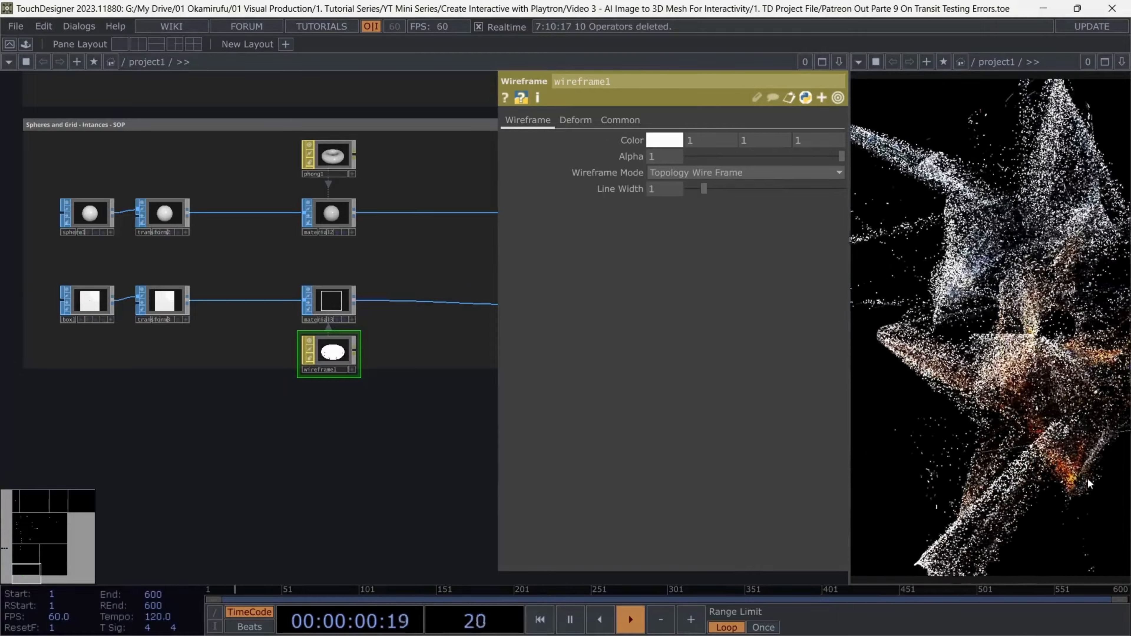
{"action": "key", "text": "p"}
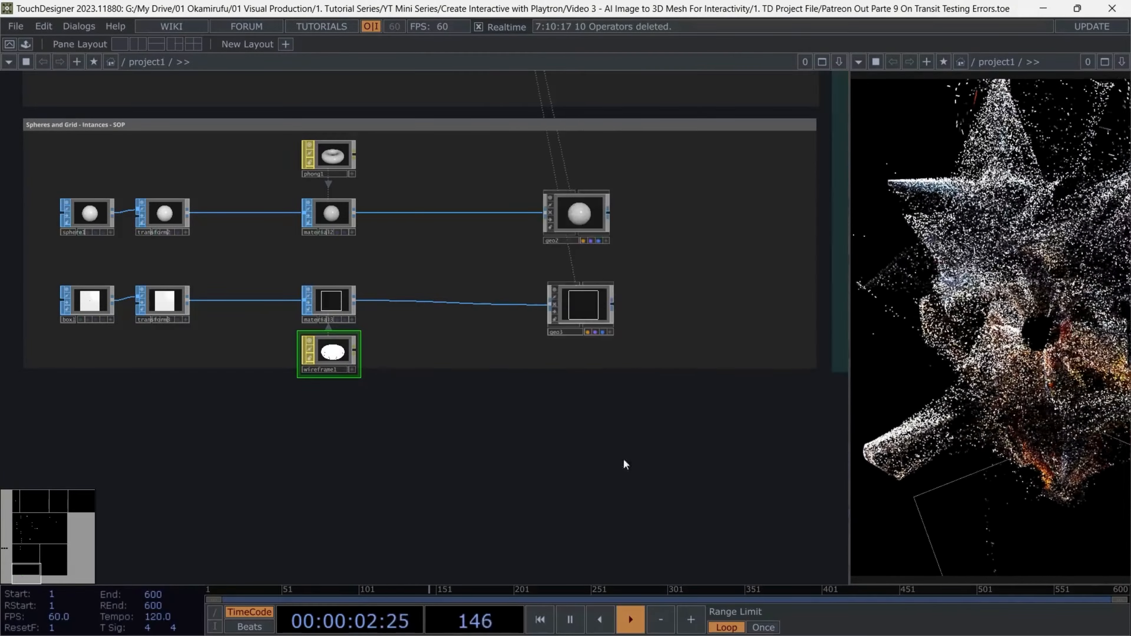
Enable Use Divisions on the box and set the uniform scale of its Transform SOP to 2
{"action": "left_click_drag", "start_coordinate": [551, 466], "coordinate": [645, 431]}
{"action": "left_click", "coordinate": [181, 268]}
{"action": "key", "text": "p"}
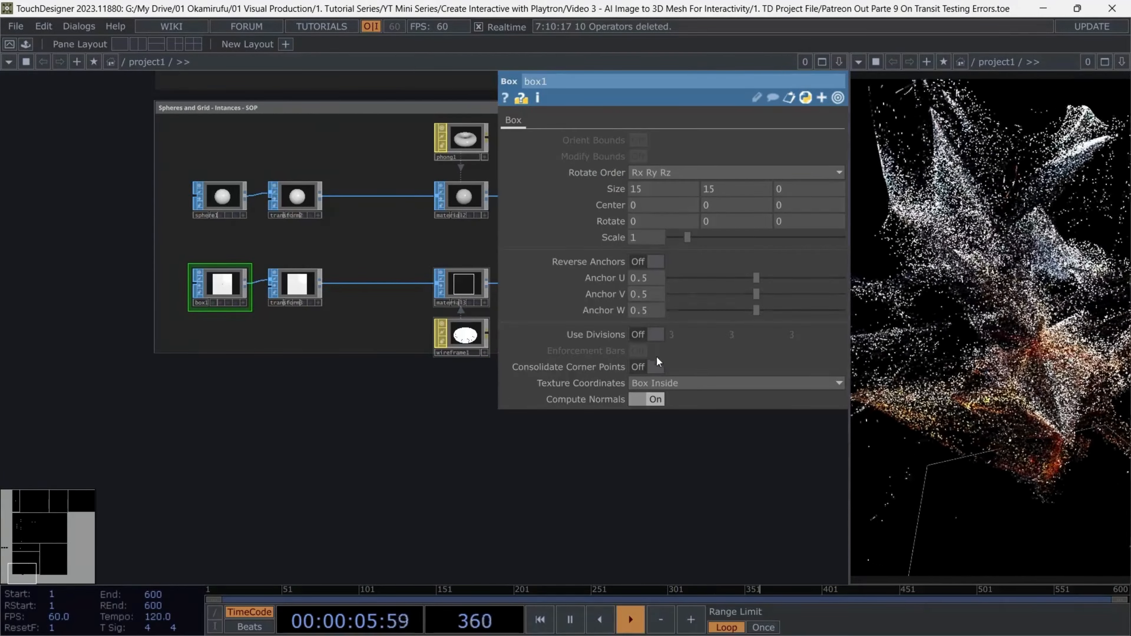
{"action": "left_click", "coordinate": [655, 334]}
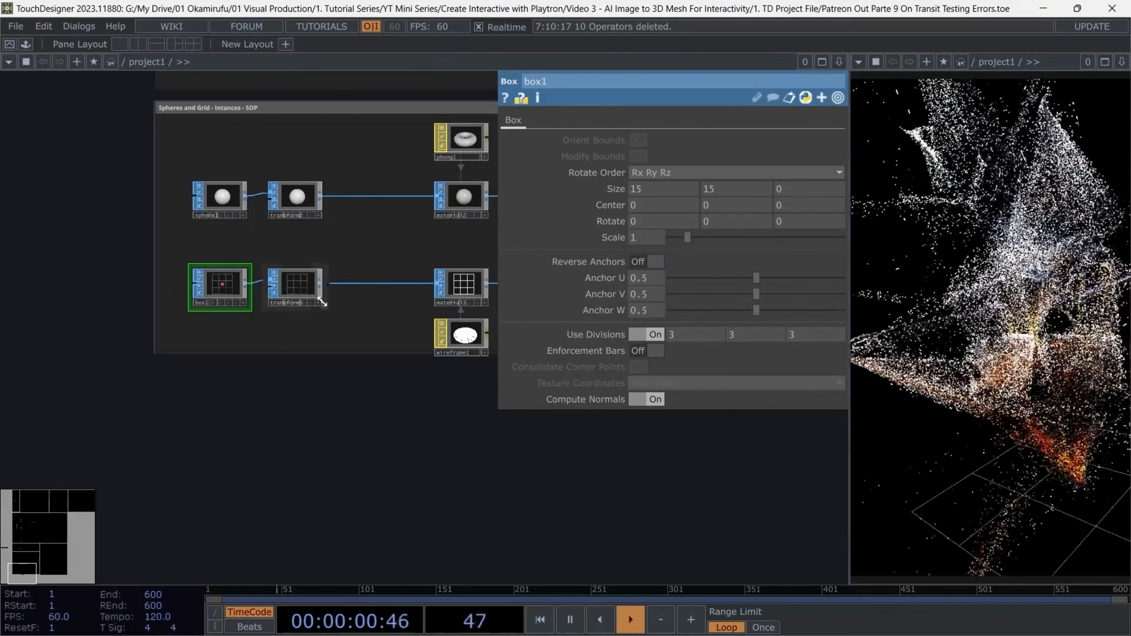
{"action": "left_click", "coordinate": [295, 285]}
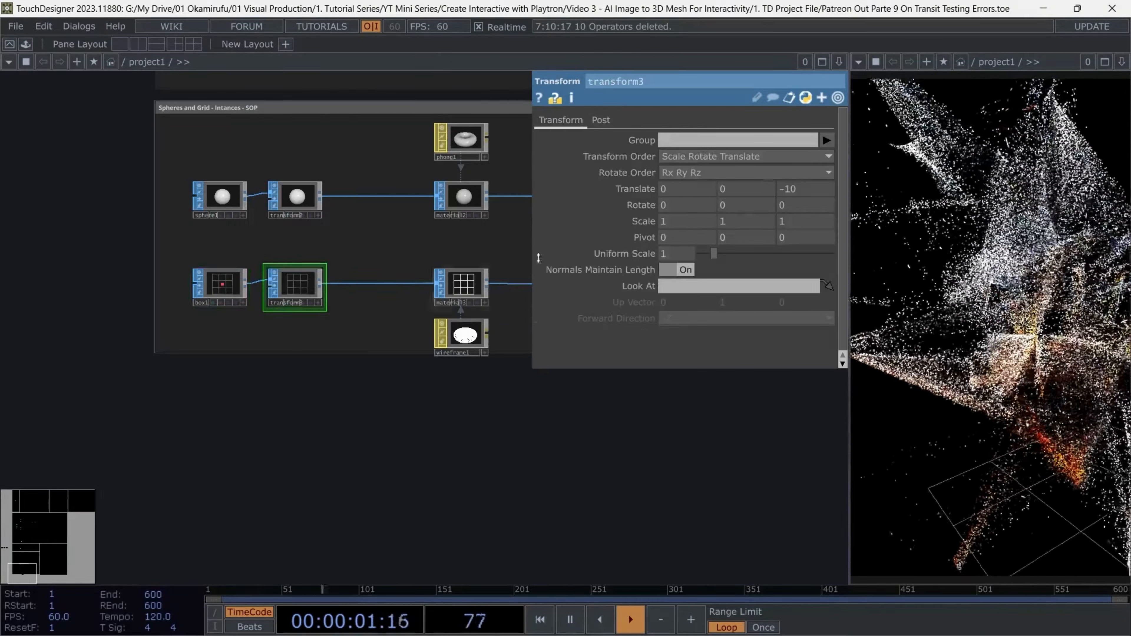
{"action": "left_click_drag", "start_coordinate": [686, 252], "coordinate": [668, 243]}
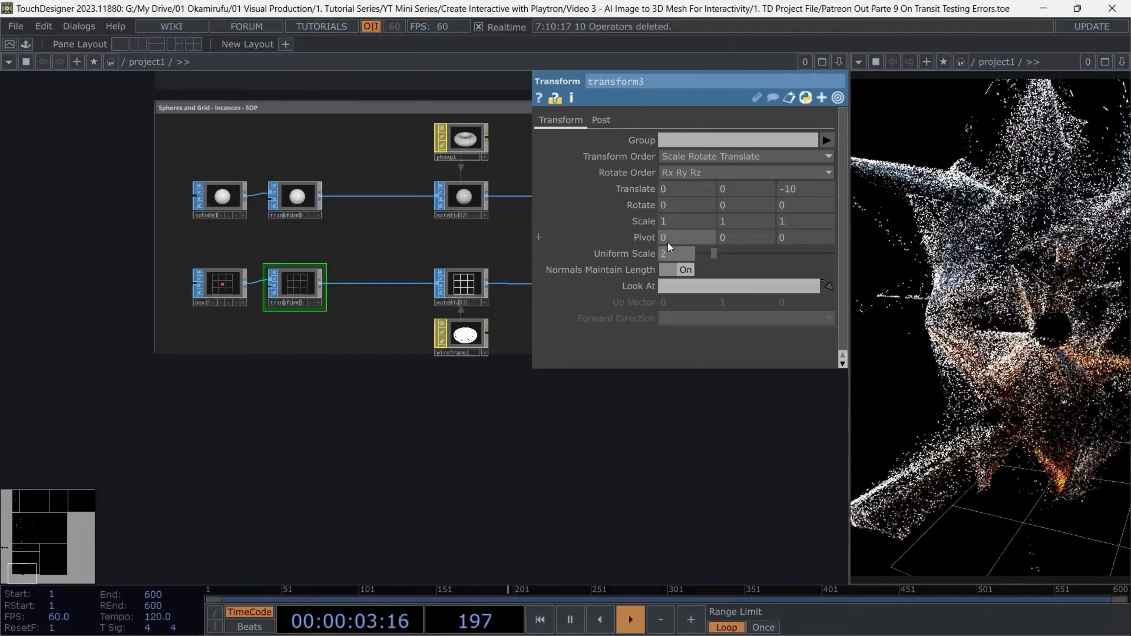
{"action": "type", "text": "2"}
{"action": "key", "text": "Return"}
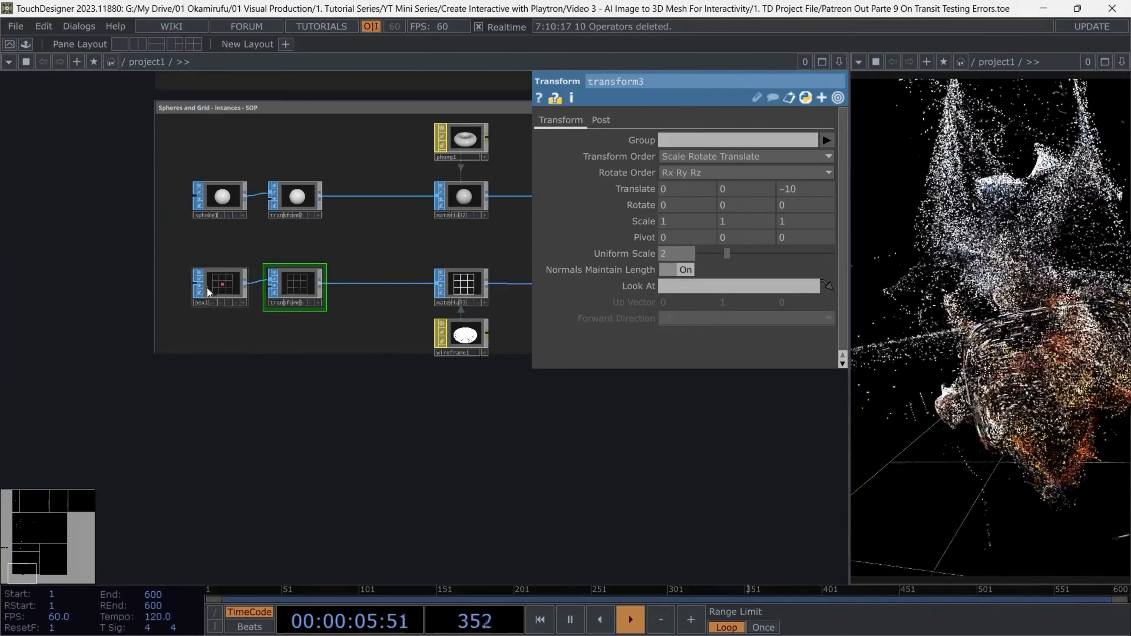
Set the box's division values to 5
{"action": "left_click", "coordinate": [221, 285]}
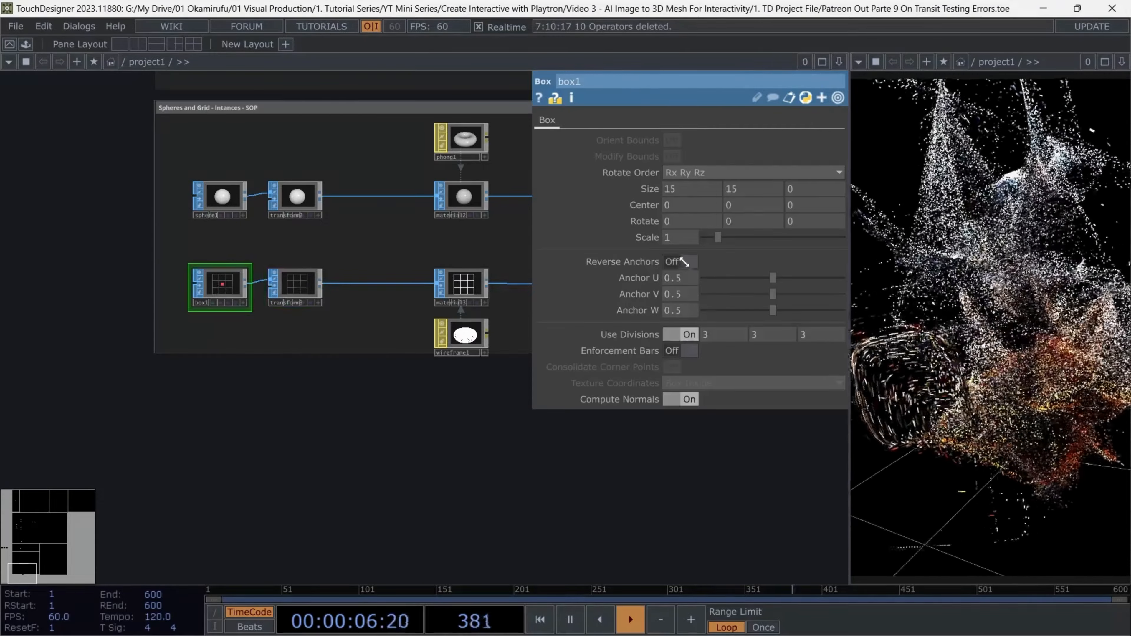
{"action": "left_click_drag", "start_coordinate": [714, 335], "coordinate": [579, 395]}
{"action": "type", "text": "5"}
{"action": "key", "text": "Tab"}
{"action": "type", "text": "5"}
{"action": "key", "text": "Tab"}
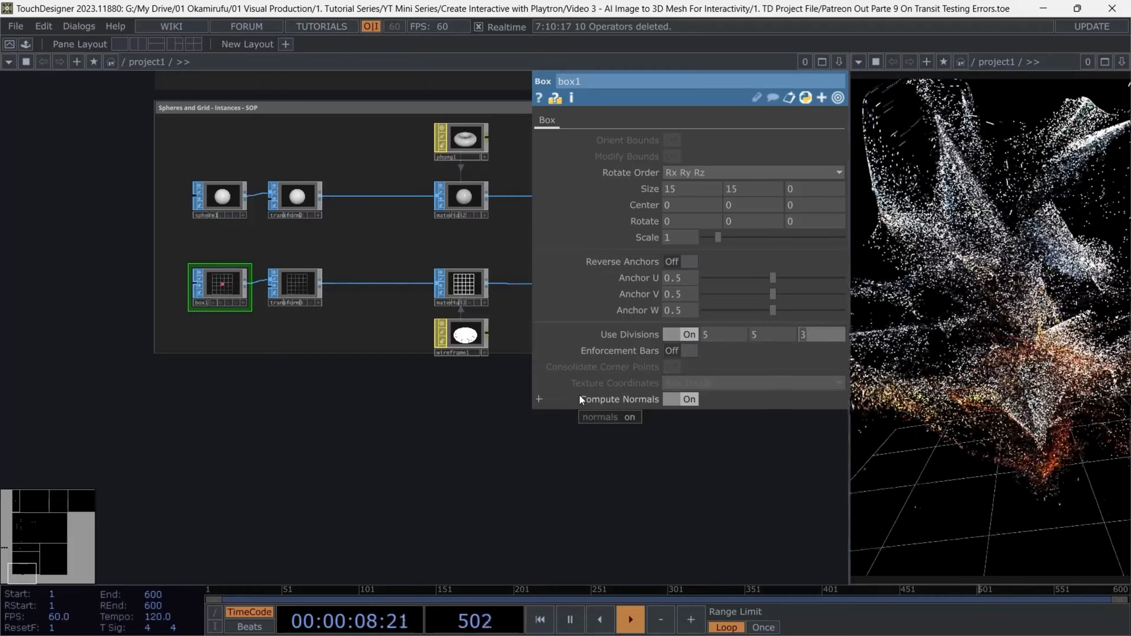
{"action": "type", "text": "5"}
{"action": "key", "text": "Tab"}
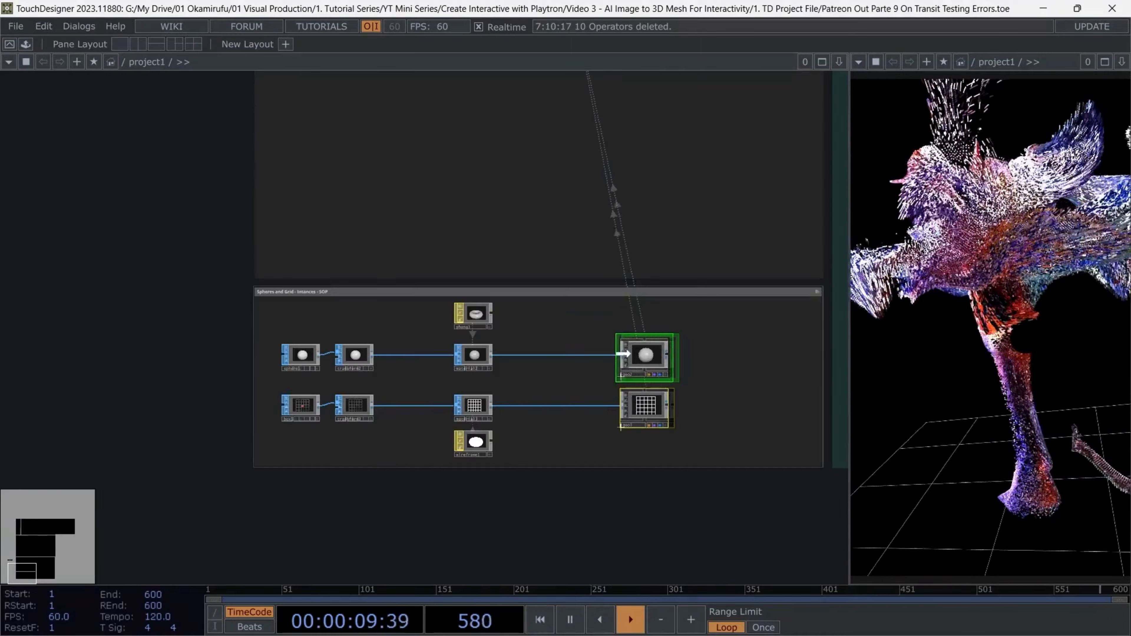
Set the uniform scale of the sphere's Transform SOP to 0.25
{"action": "left_click_drag", "start_coordinate": [643, 359], "coordinate": [578, 359]}
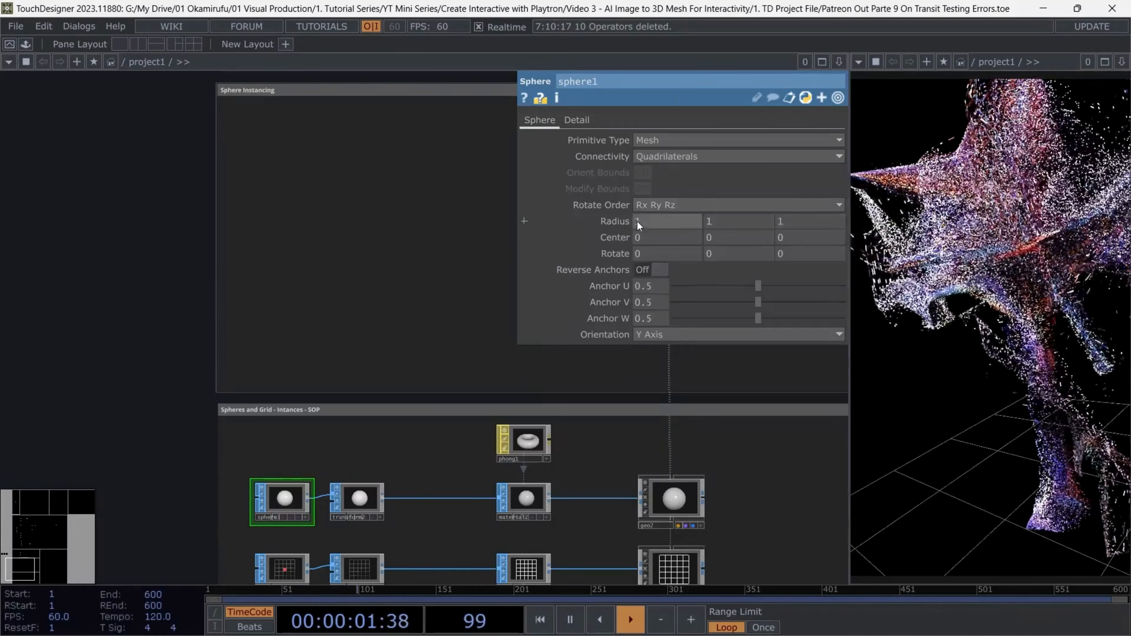
{"action": "left_click", "coordinate": [362, 500]}
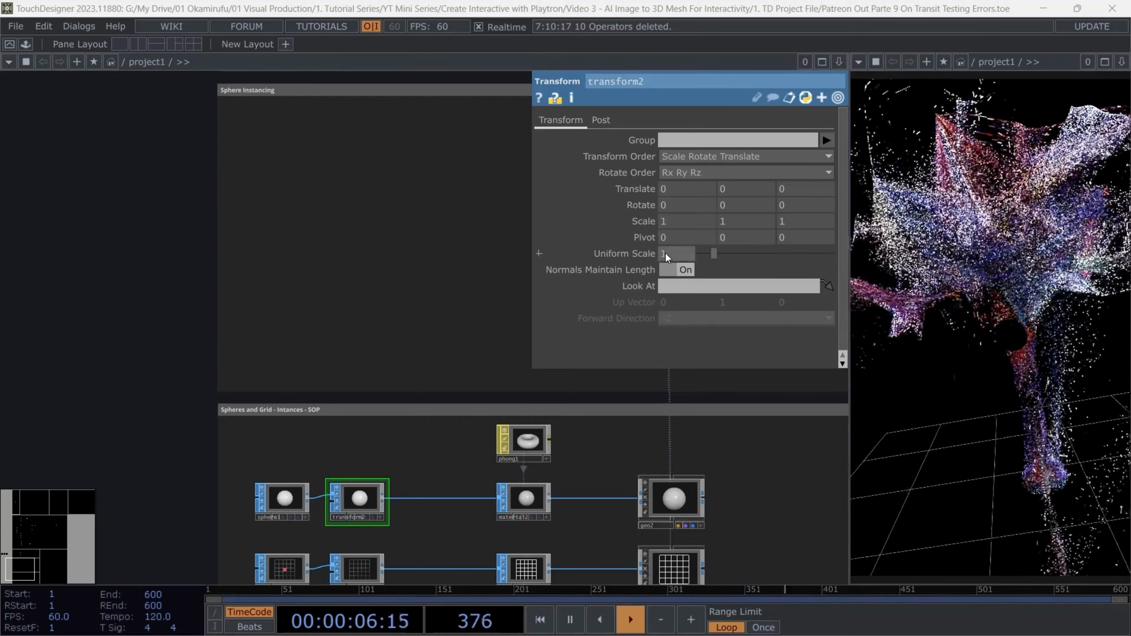
{"action": "left_click", "coordinate": [678, 257]}
{"action": "type", "text": "0.25"}
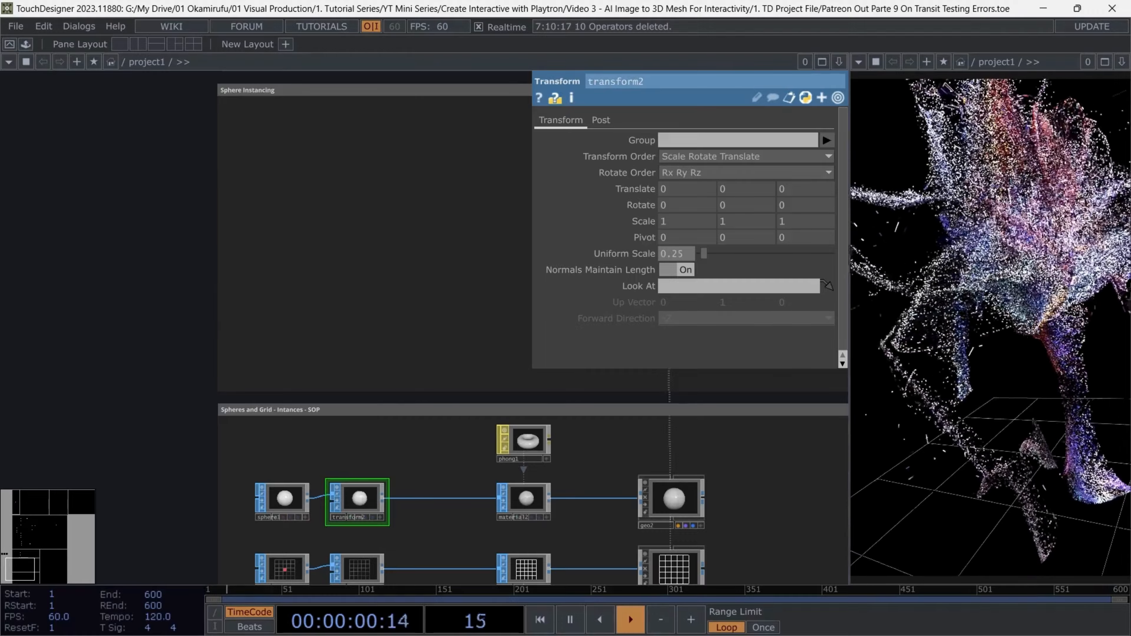
Change the sphere's primitive type to Polygon and open its detail settings
{"action": "left_click", "coordinate": [284, 499]}
{"action": "left_click", "coordinate": [685, 140]}
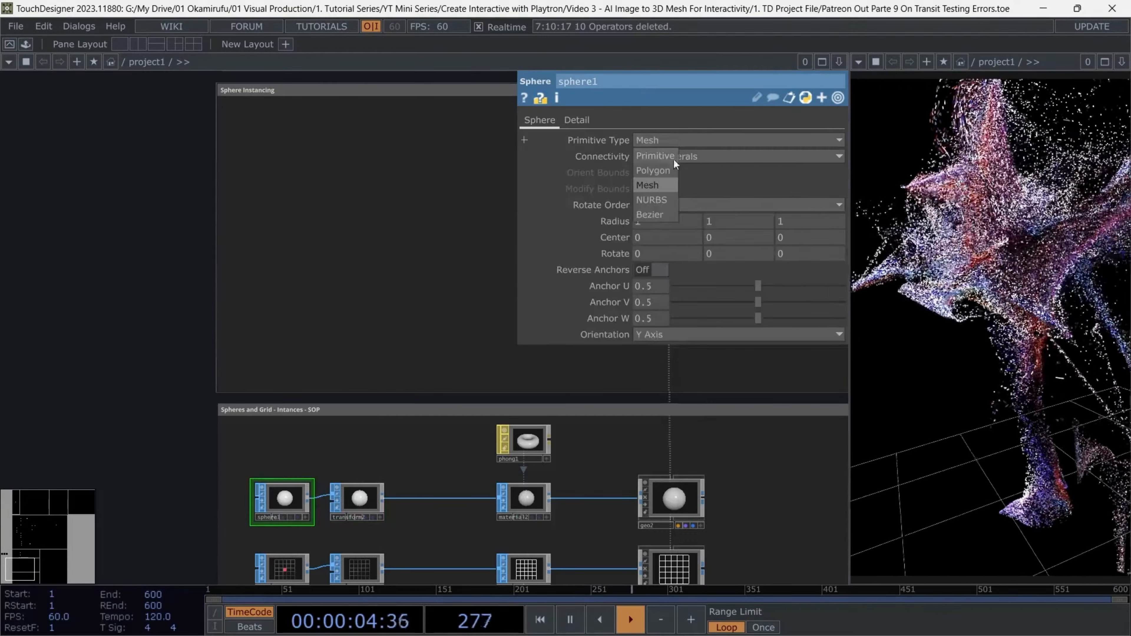
{"action": "left_click", "coordinate": [671, 160]}
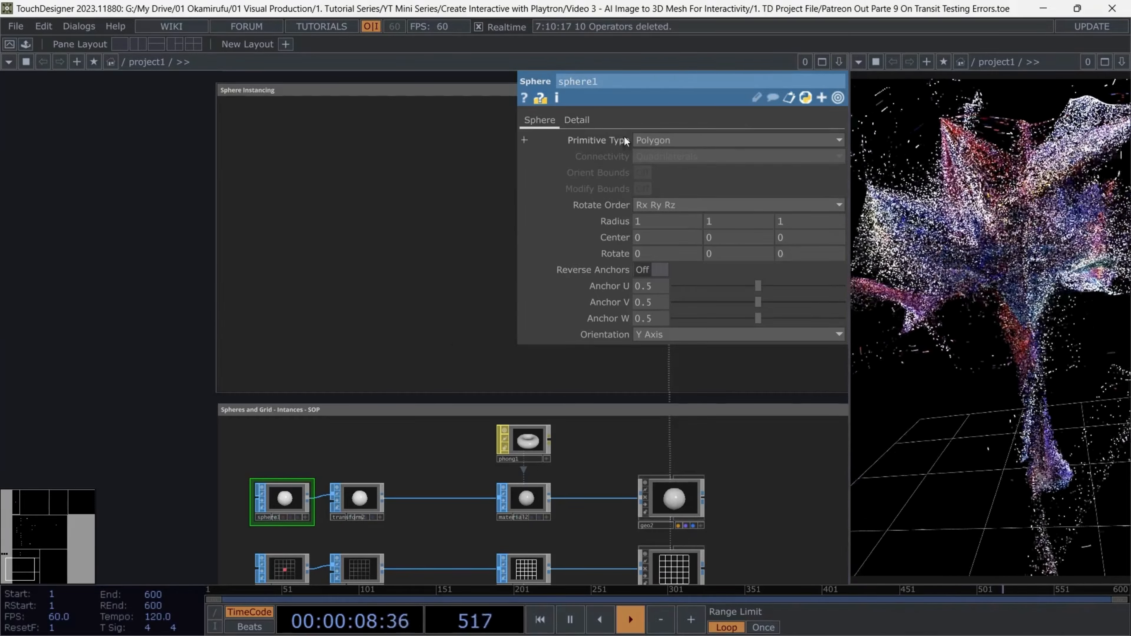
{"action": "left_click", "coordinate": [574, 120]}
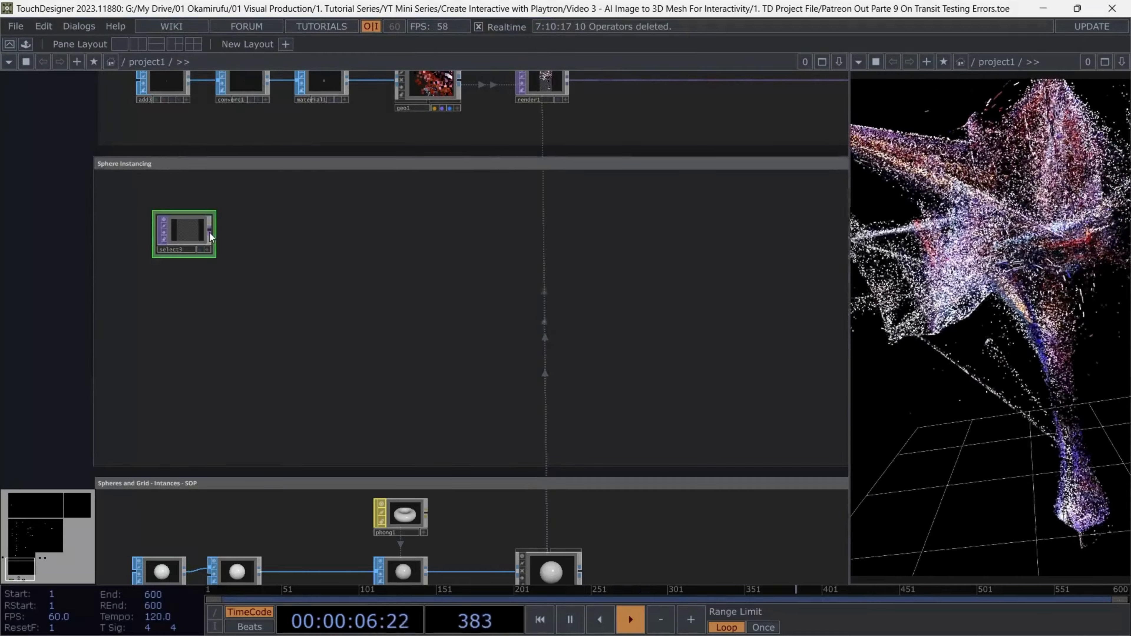
In the Sphere Instancing area, extend the Select TOP with a Resolution TOP followed by a Math TOP
{"action": "key", "text": "Tab"}
{"action": "type", "text": "r"}
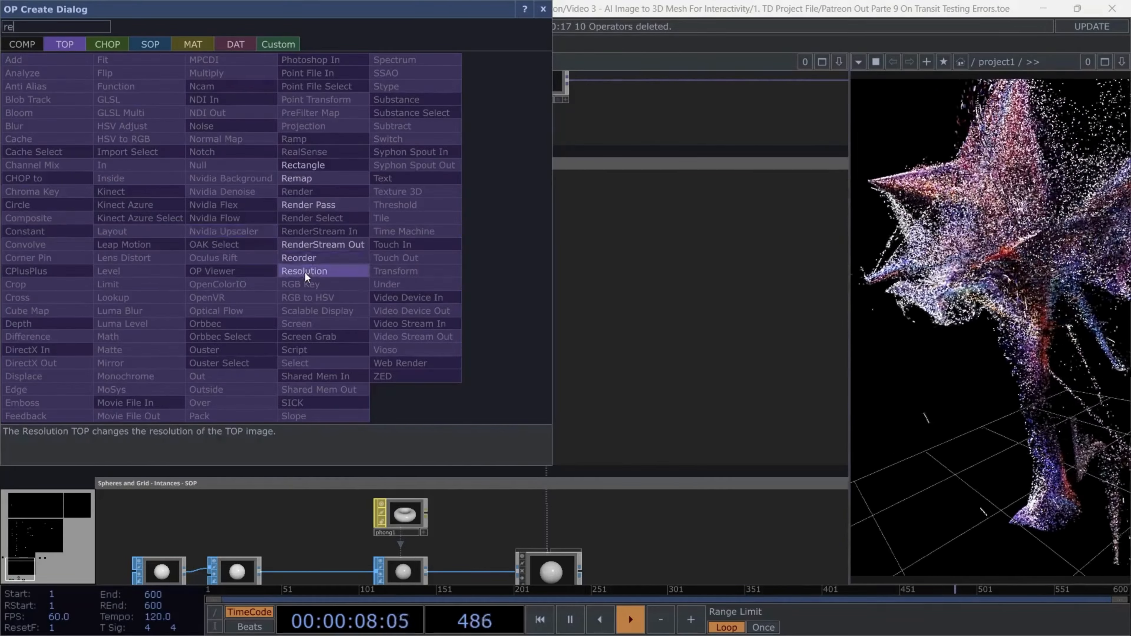
{"action": "left_click", "coordinate": [304, 271]}
{"action": "left_click", "coordinate": [277, 232]}
{"action": "right_click", "coordinate": [304, 234]}
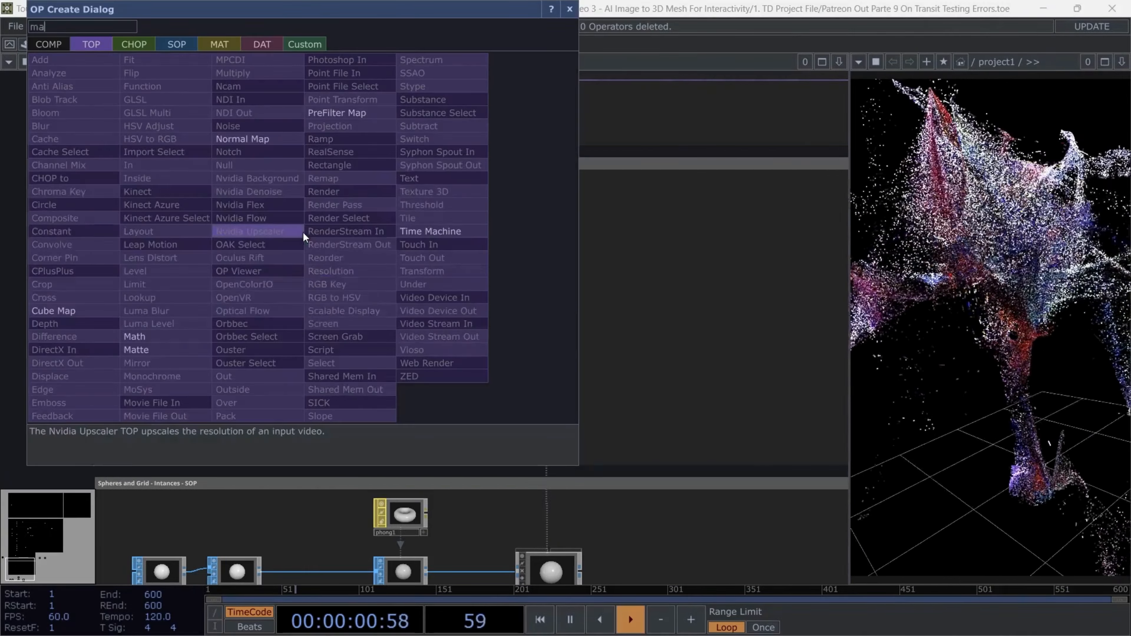
{"action": "left_click", "coordinate": [226, 333]}
{"action": "left_click", "coordinate": [371, 236]}
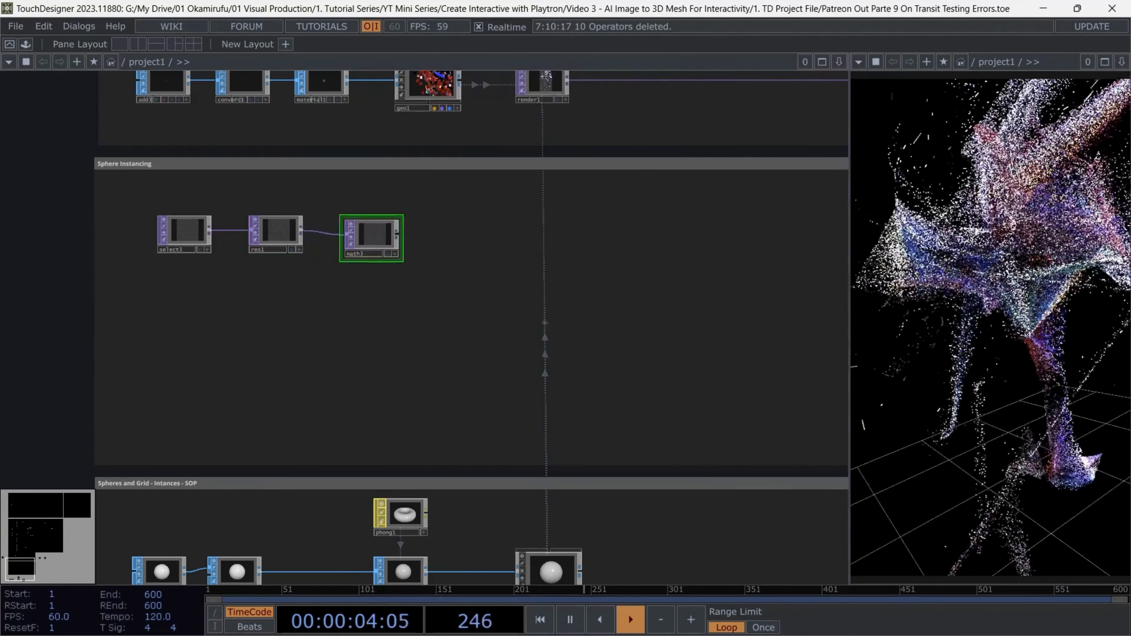
End the Sphere Instancing chain with a Null TOP and rename it sphere_pos
{"action": "left_click", "coordinate": [633, 233]}
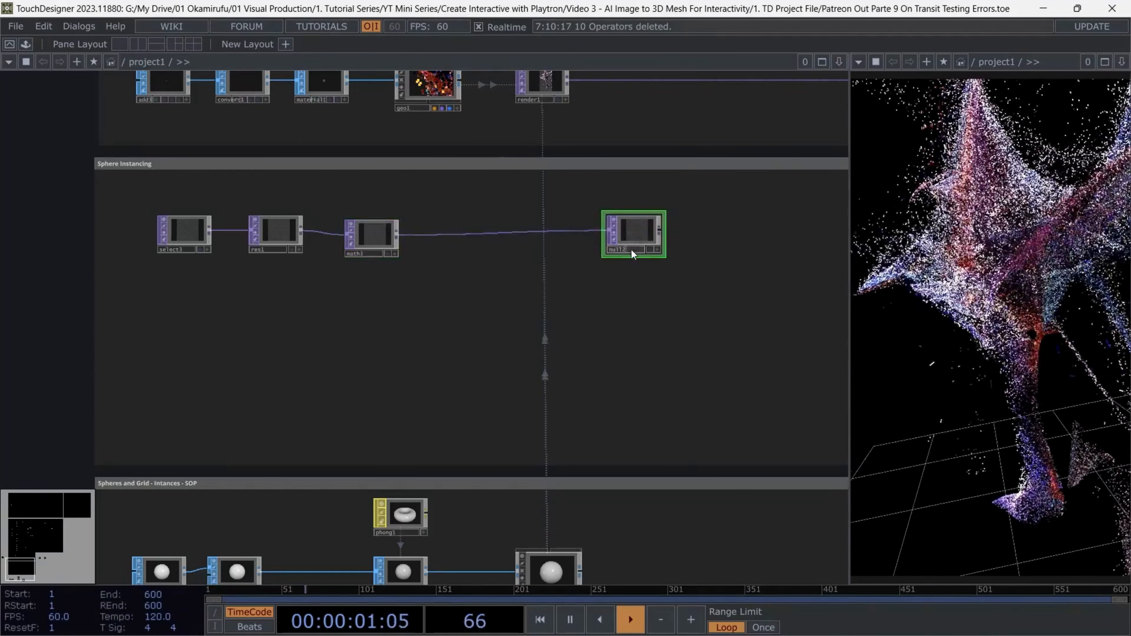
{"action": "left_click", "coordinate": [631, 250]}
{"action": "type", "text": "sphere_pos"}
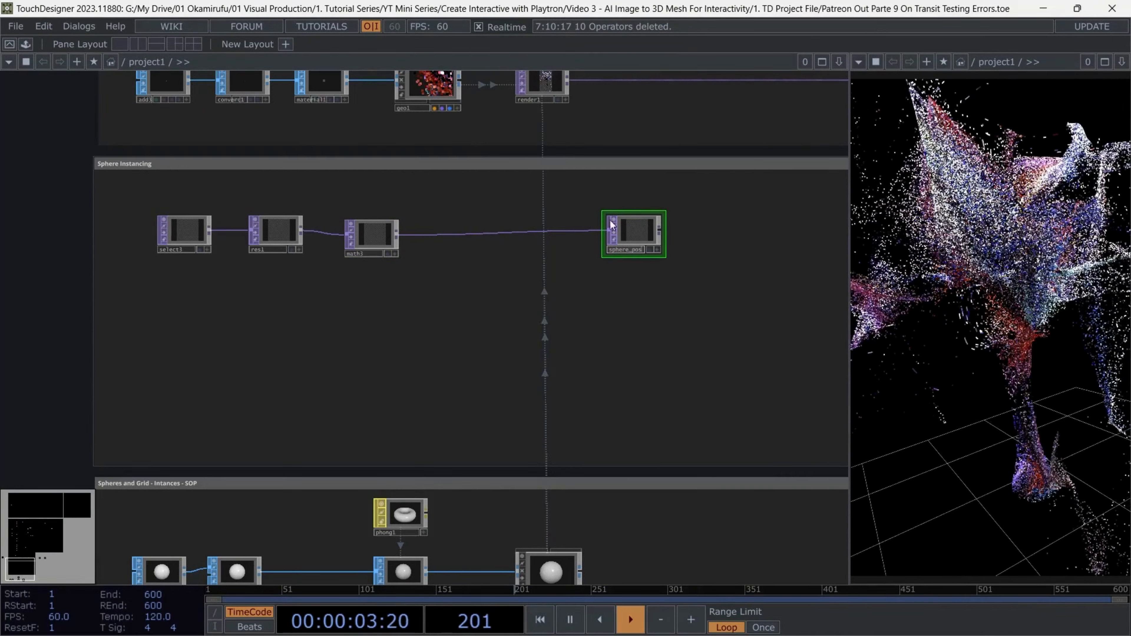
Line up the Math and Resolution TOPs in a compact row beside the Select TOP
{"action": "scroll", "coordinate": [361, 249], "scroll_direction": "up", "scroll_amount": 3}
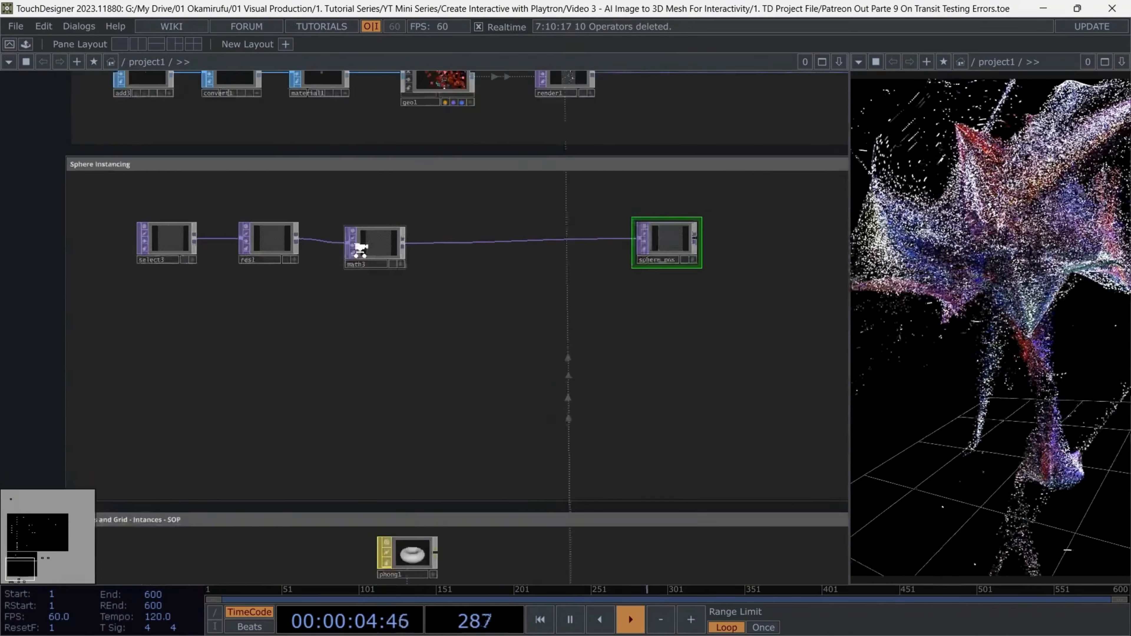
{"action": "left_click_drag", "start_coordinate": [373, 246], "coordinate": [332, 239]}
{"action": "left_click", "coordinate": [244, 236], "text": "ctrl"}
{"action": "left_click_drag", "start_coordinate": [244, 236], "coordinate": [209, 236]}
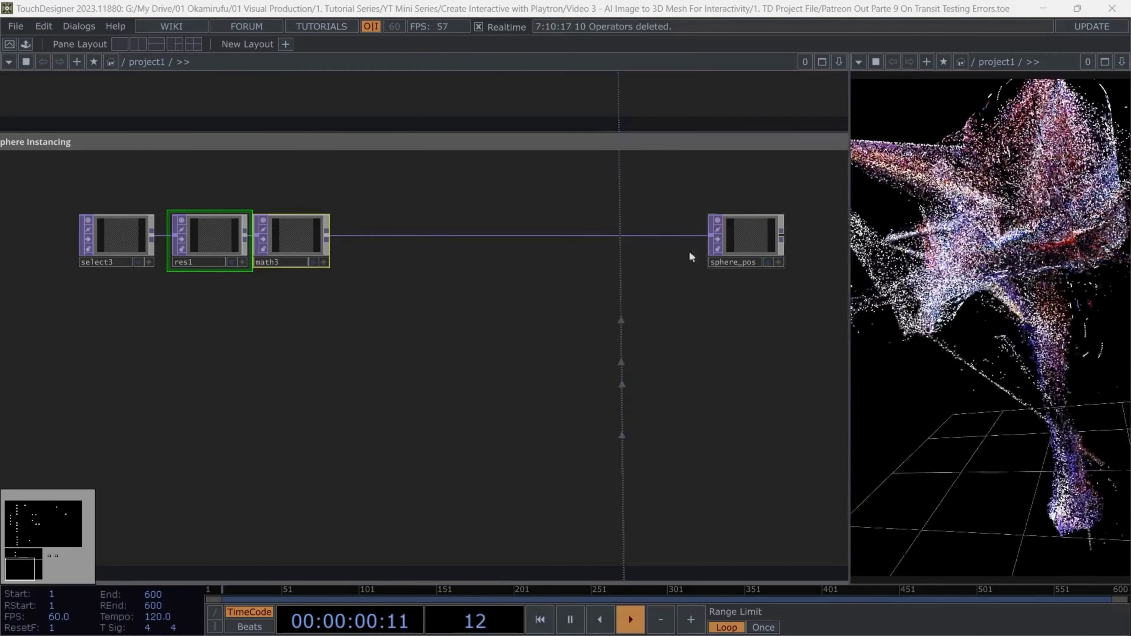
Duplicate the four-operator sphere_pos chain and place the copy directly below the original
{"action": "right_click_drag", "start_coordinate": [751, 297], "coordinate": [94, 229]}
{"action": "key", "text": "ctrl+c"}
{"action": "key", "text": "ctrl+v"}
{"action": "left_click", "coordinate": [314, 392]}
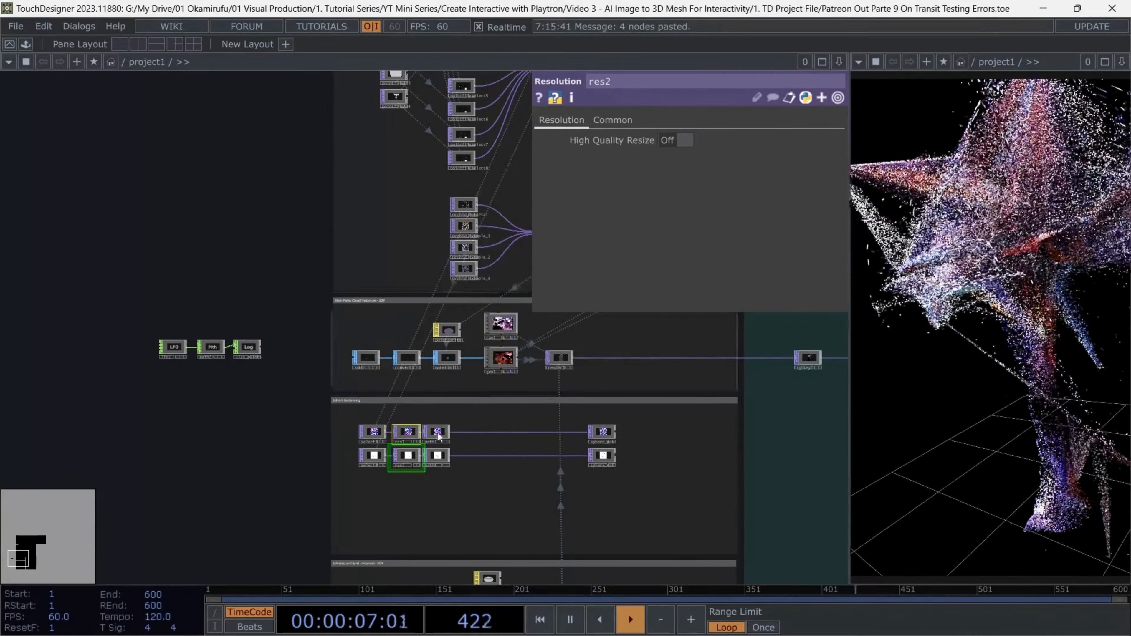
Set the output resolution of the lower chain's Resolution TOP, res2, to Custom Resolution
{"action": "scroll", "coordinate": [438, 436], "scroll_direction": "up", "scroll_amount": 5}
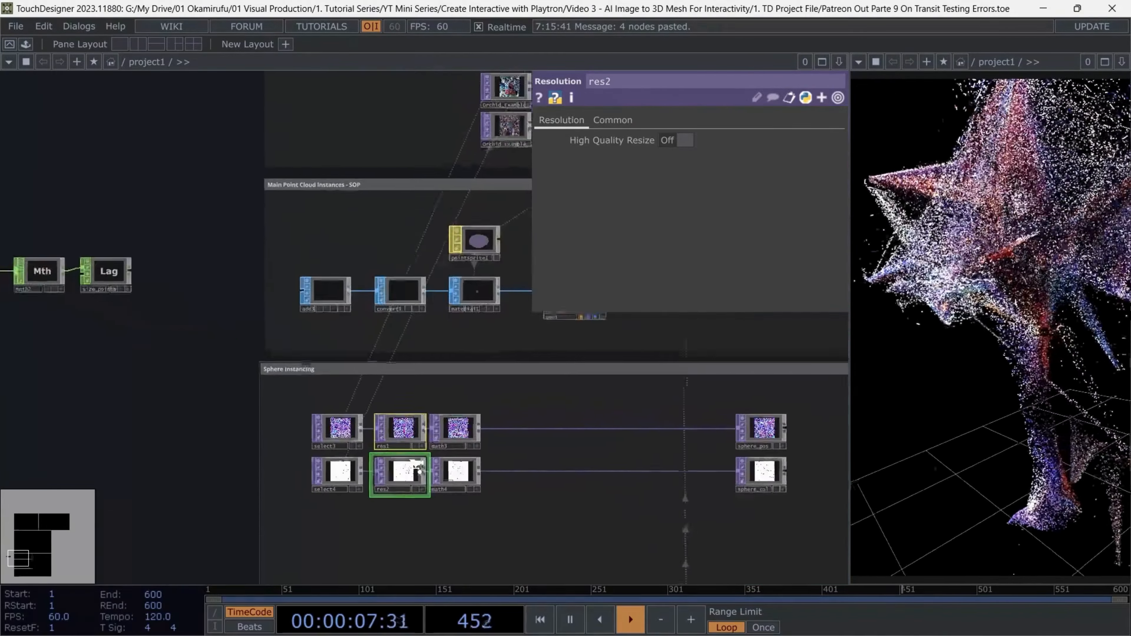
{"action": "left_click", "coordinate": [612, 120]}
{"action": "left_click", "coordinate": [694, 140]}
{"action": "left_click", "coordinate": [698, 289]}
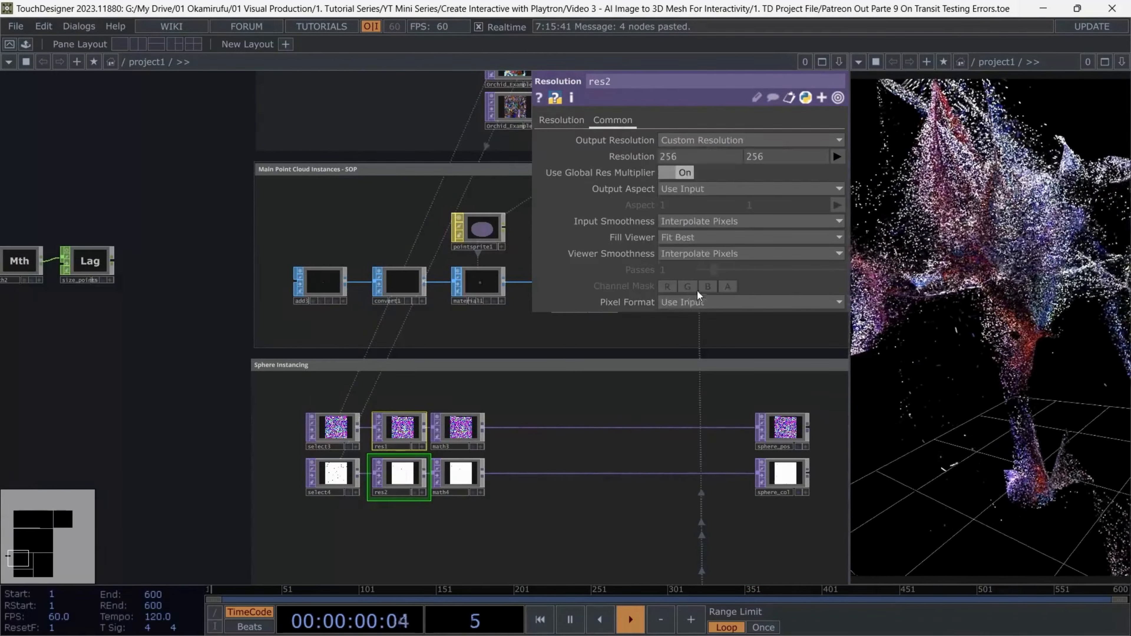
Link res2's custom resolution width and height to constant1's sphere_x and sphere_y channels as CHOP references
{"action": "scroll", "coordinate": [429, 296], "scroll_direction": "down", "scroll_amount": 3}
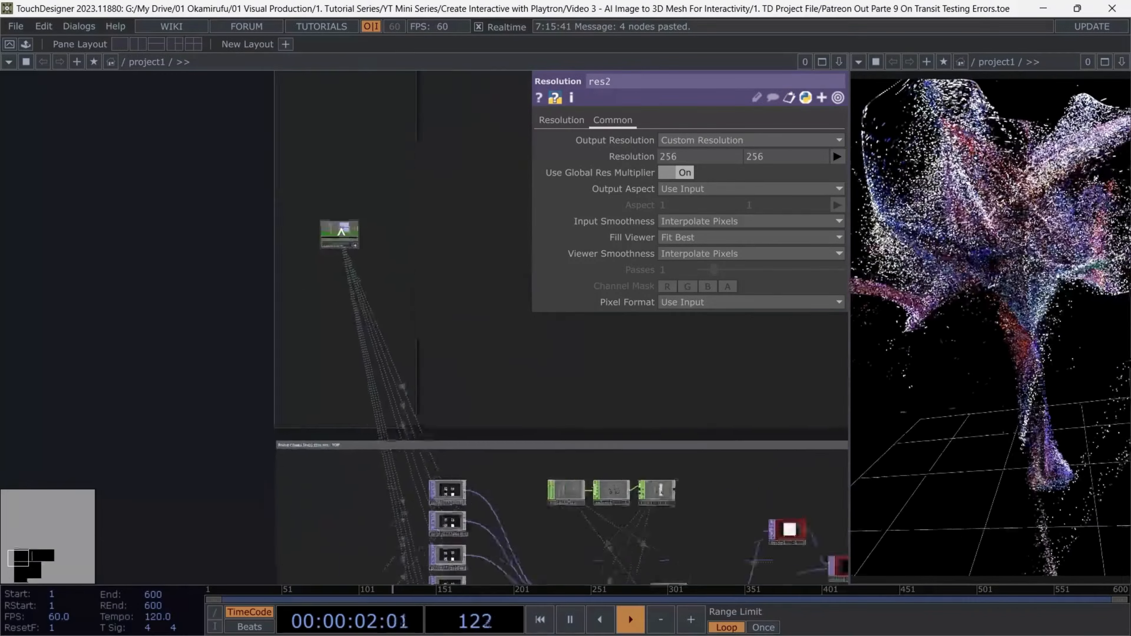
{"action": "scroll", "coordinate": [330, 223], "scroll_direction": "up", "scroll_amount": 5}
{"action": "scroll", "coordinate": [378, 219], "scroll_direction": "up", "scroll_amount": 5}
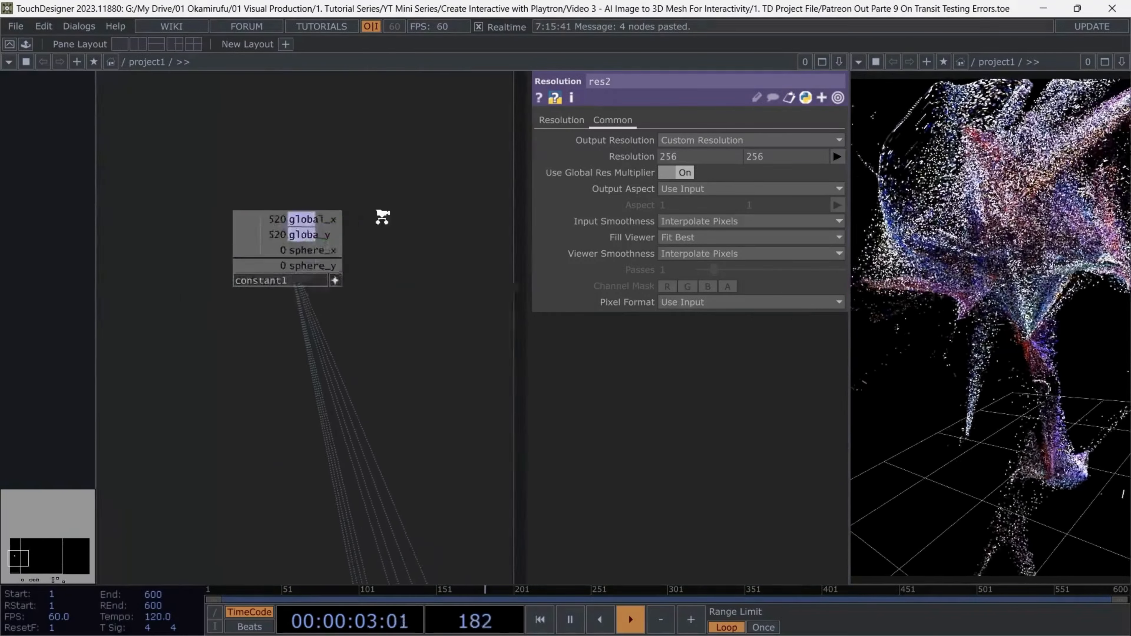
{"action": "left_click_drag", "start_coordinate": [236, 290], "coordinate": [688, 157]}
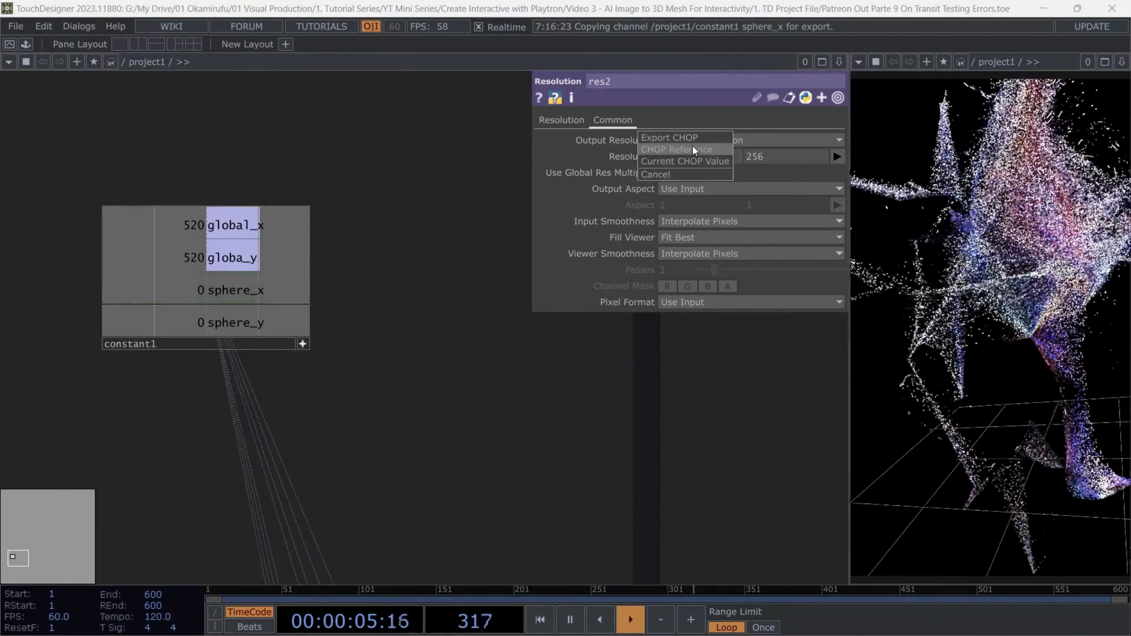
{"action": "left_click", "coordinate": [693, 149]}
{"action": "left_click_drag", "start_coordinate": [244, 326], "coordinate": [795, 151]}
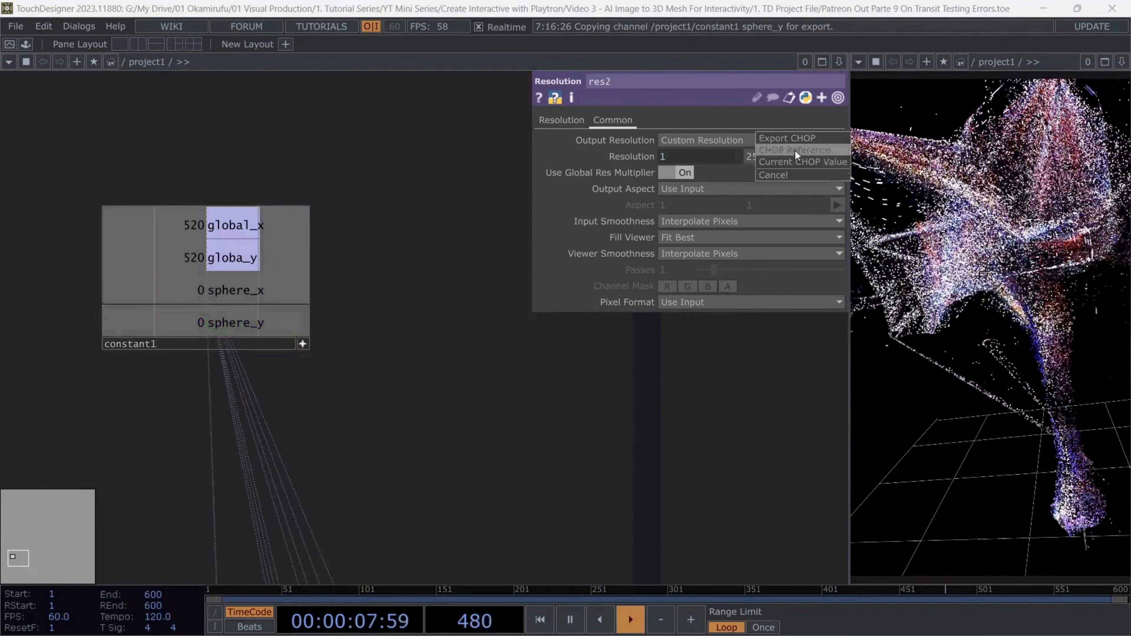
{"action": "left_click", "coordinate": [795, 150]}
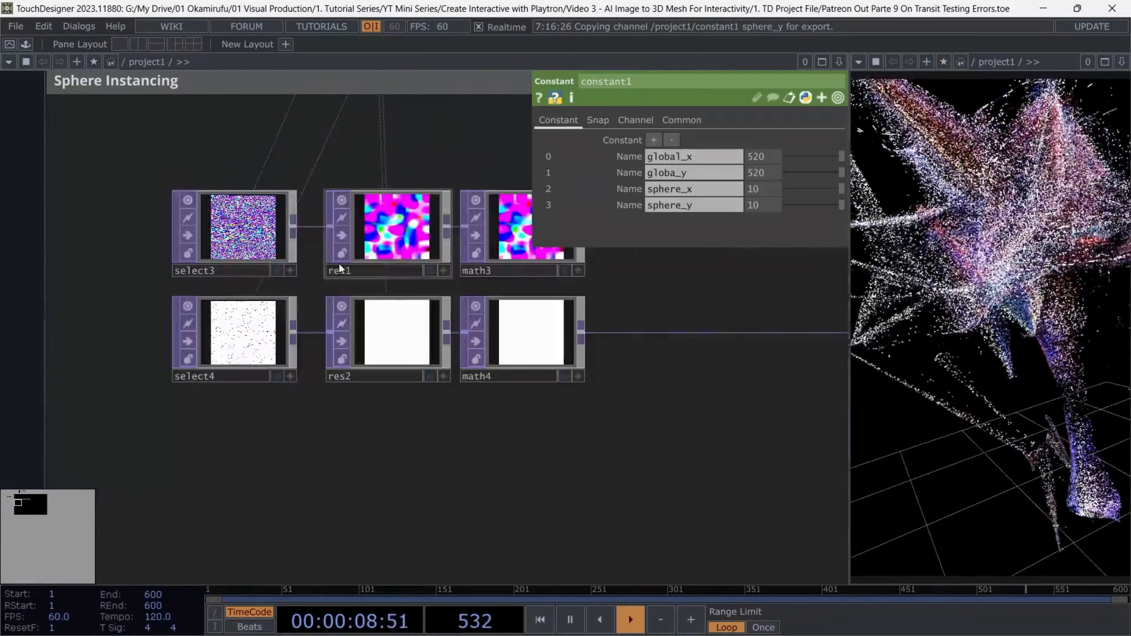
Review the parameters of select3, res1, math3 with its range values, and res2 in the Sphere Instancing chains
{"action": "left_click", "coordinate": [249, 232]}
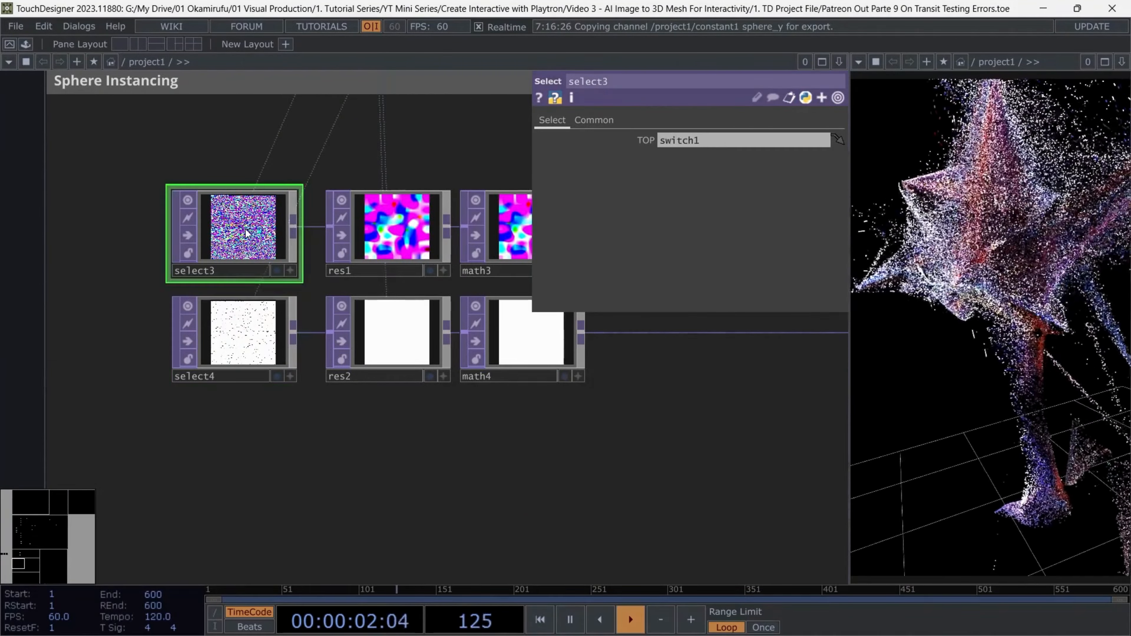
{"action": "left_click", "coordinate": [398, 231]}
{"action": "left_click", "coordinate": [499, 229]}
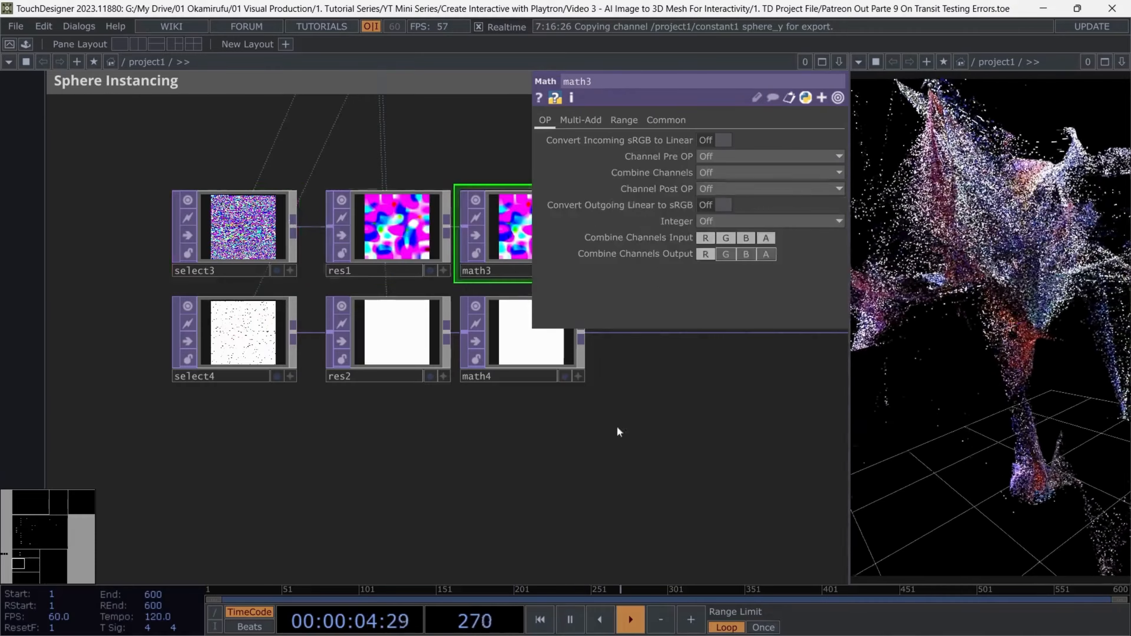
{"action": "left_click_drag", "start_coordinate": [650, 427], "coordinate": [547, 414]}
{"action": "left_click", "coordinate": [623, 119]}
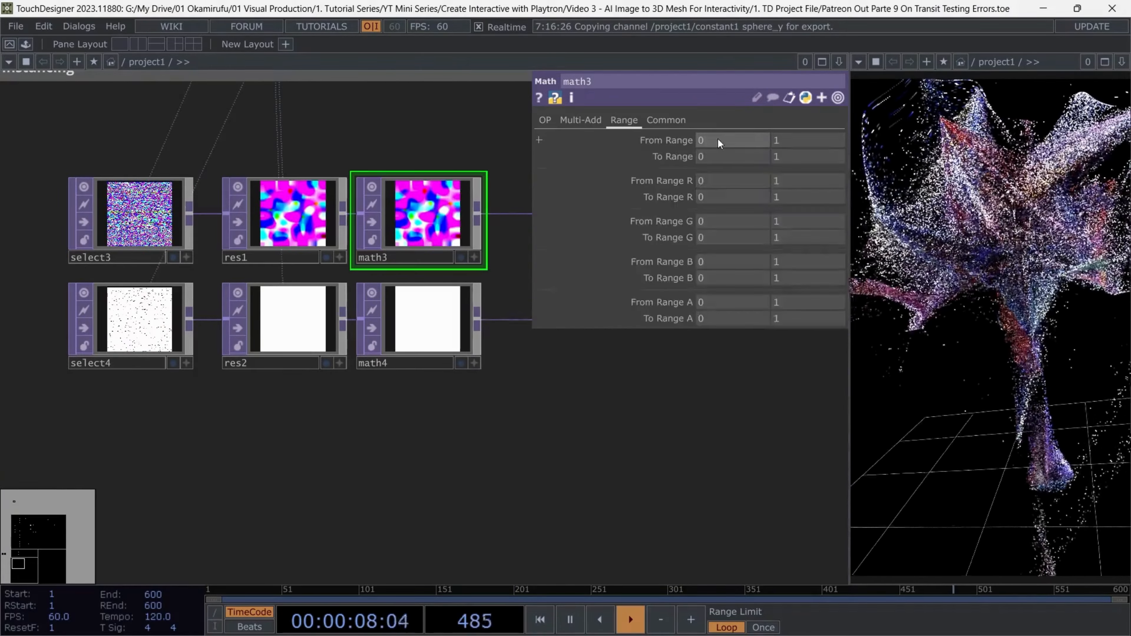
{"action": "left_click", "coordinate": [285, 319]}
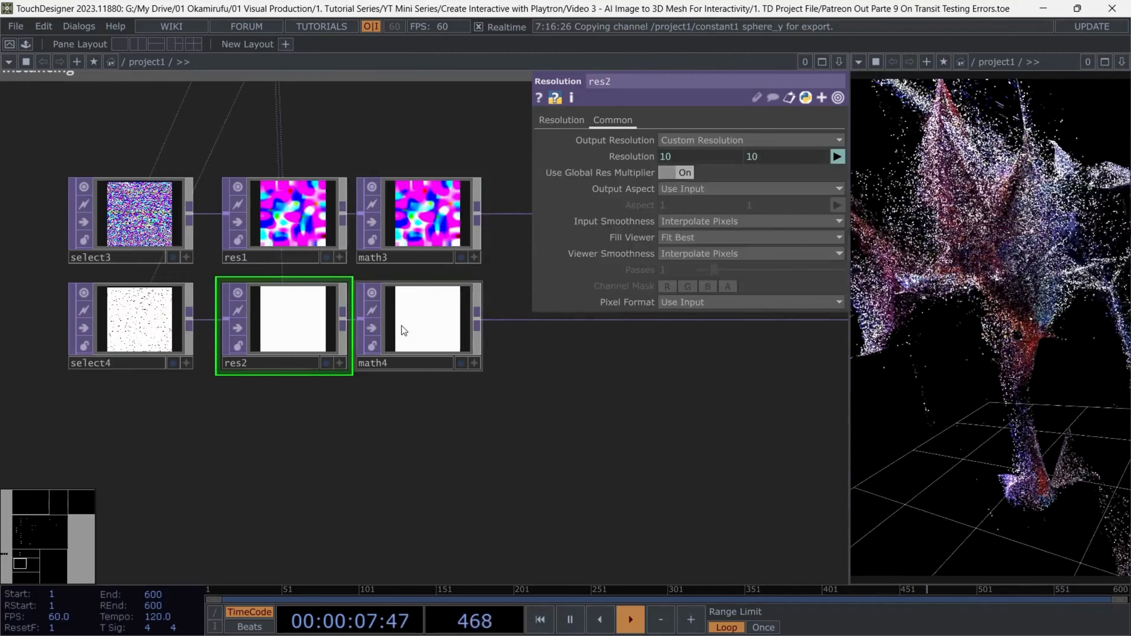
Set the math4 TOP's Pre-Add to 8, Multiply to 0.1 and Post-Add to -0.9
{"action": "left_click", "coordinate": [401, 325]}
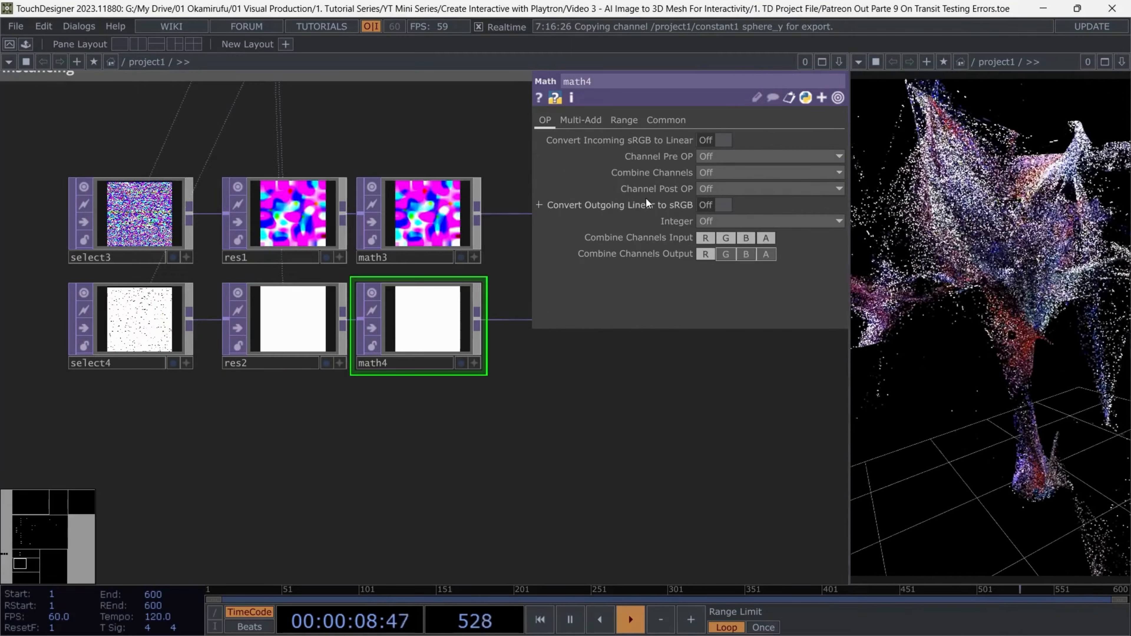
{"action": "left_click", "coordinate": [580, 120]}
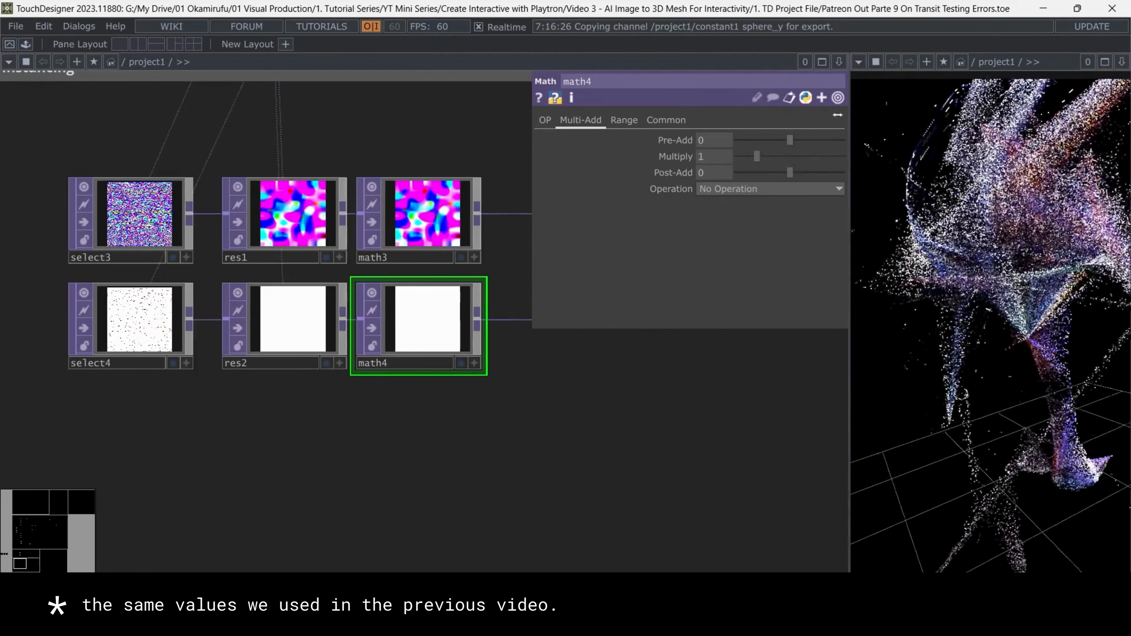
{"action": "left_click_drag", "start_coordinate": [711, 141], "coordinate": [661, 148]}
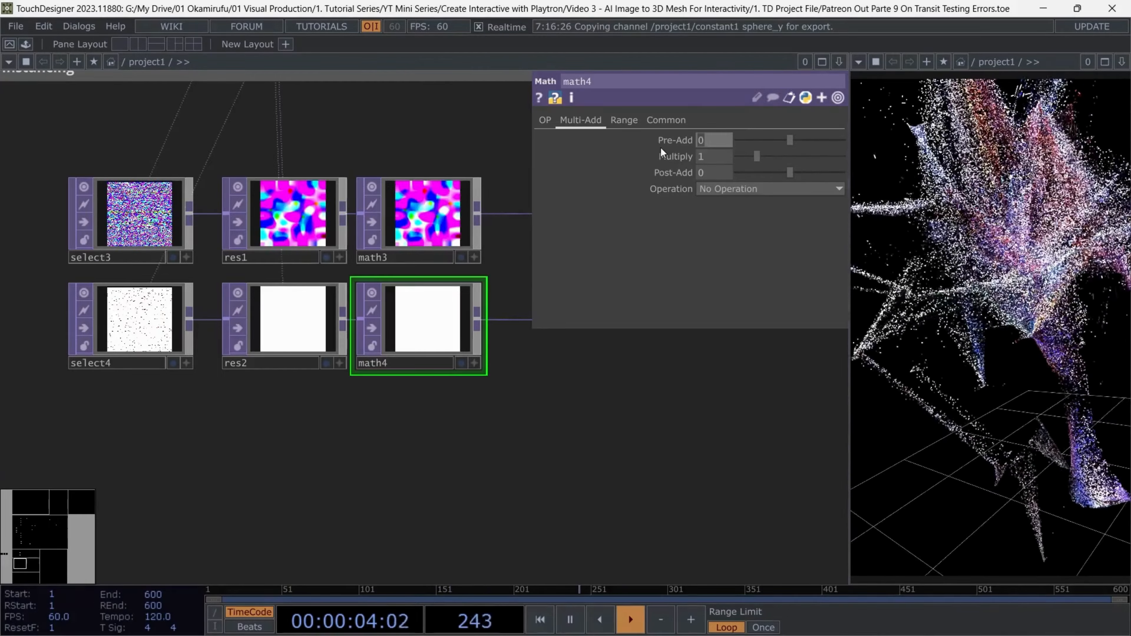
{"action": "type", "text": "8"}
{"action": "key", "text": "Tab"}
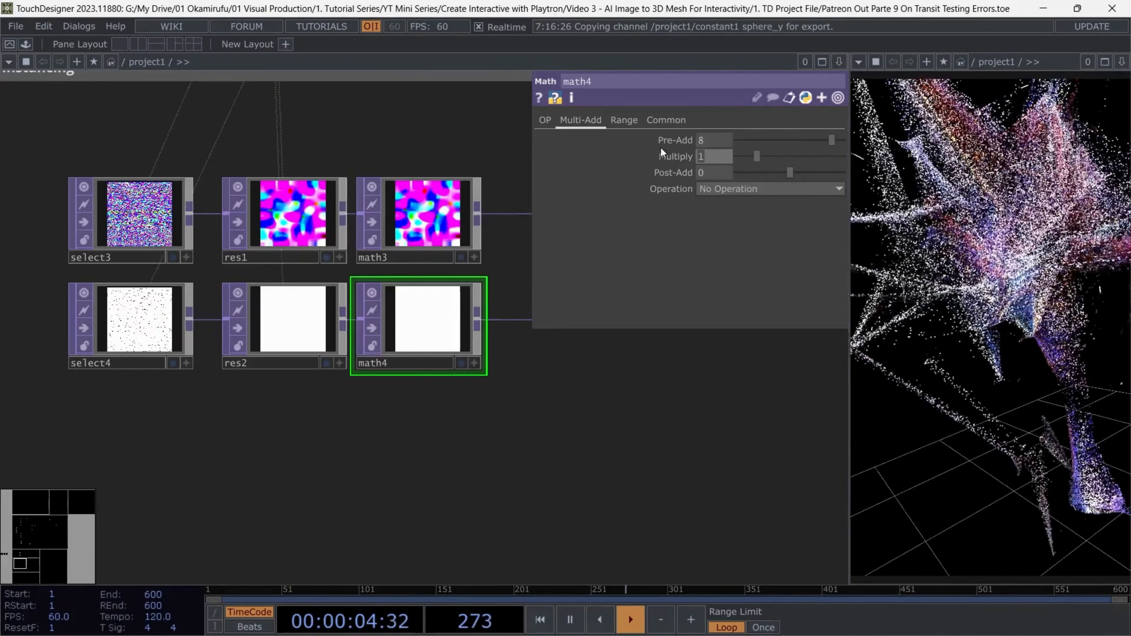
{"action": "type", "text": "0.1"}
{"action": "key", "text": "Tab"}
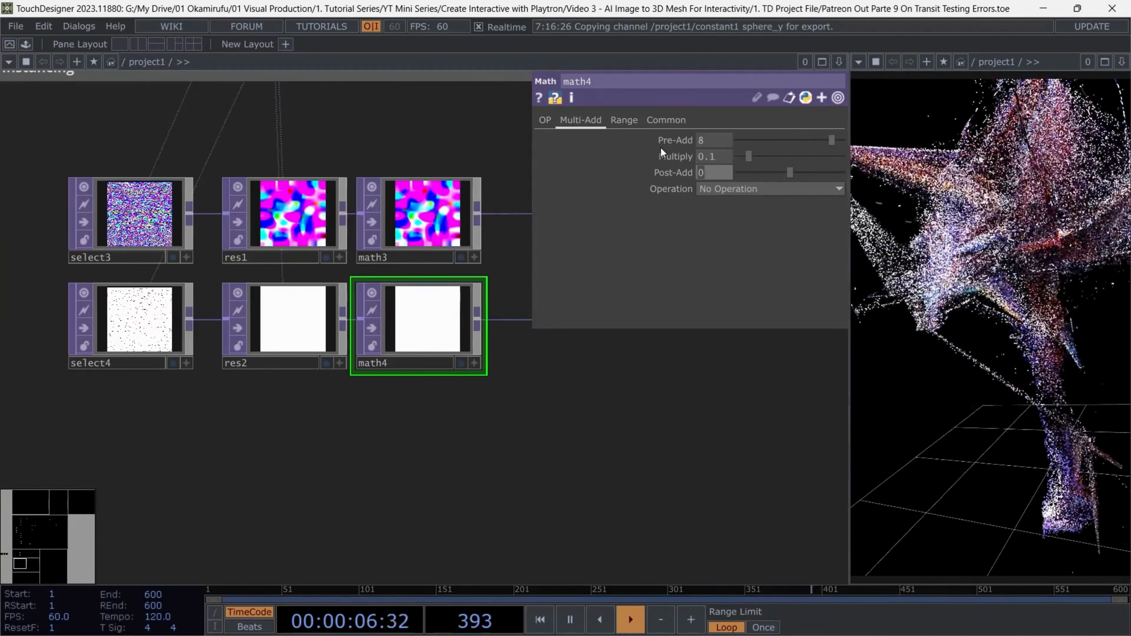
{"action": "type", "text": "-0.98"}
{"action": "key", "text": "Tab"}
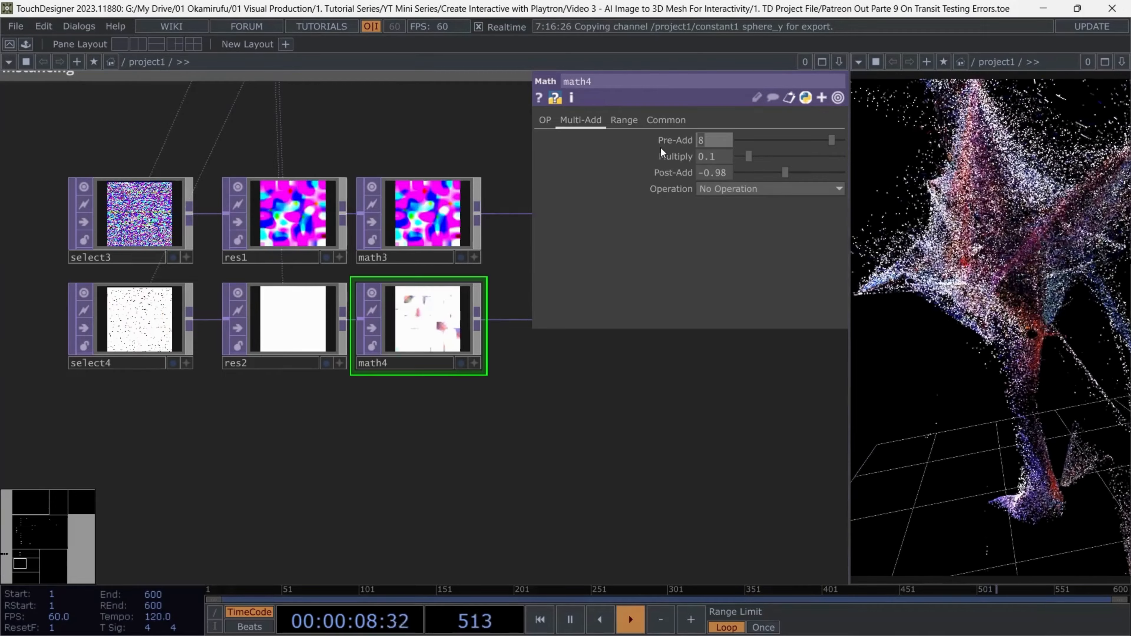
{"action": "left_click", "coordinate": [730, 176]}
{"action": "key", "text": "BackSpace"}
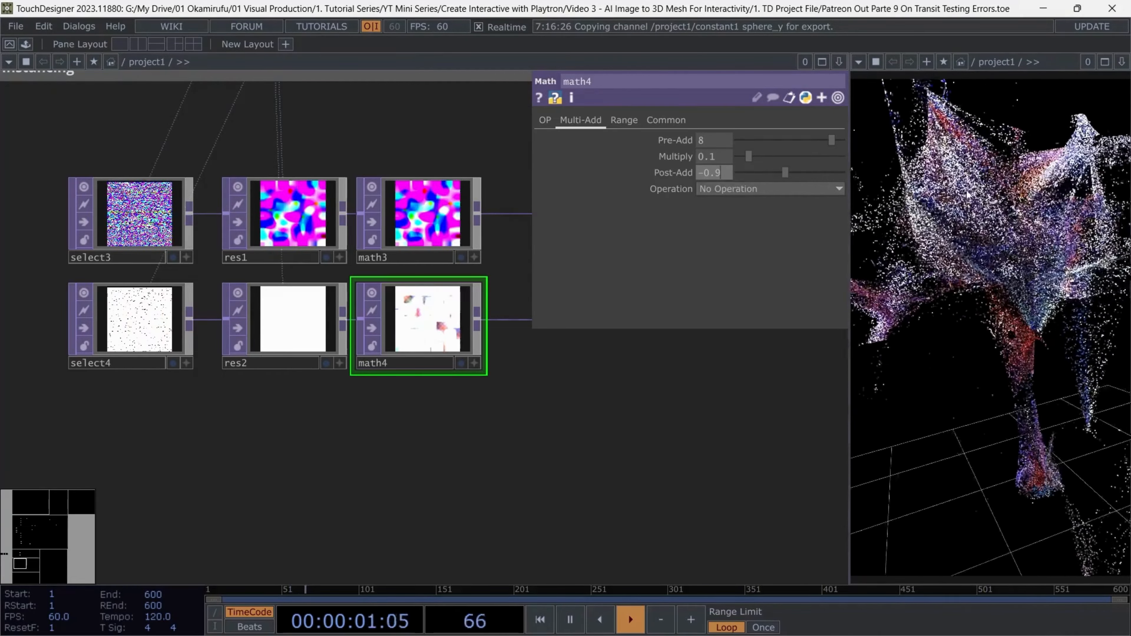
{"action": "key", "text": "Return"}
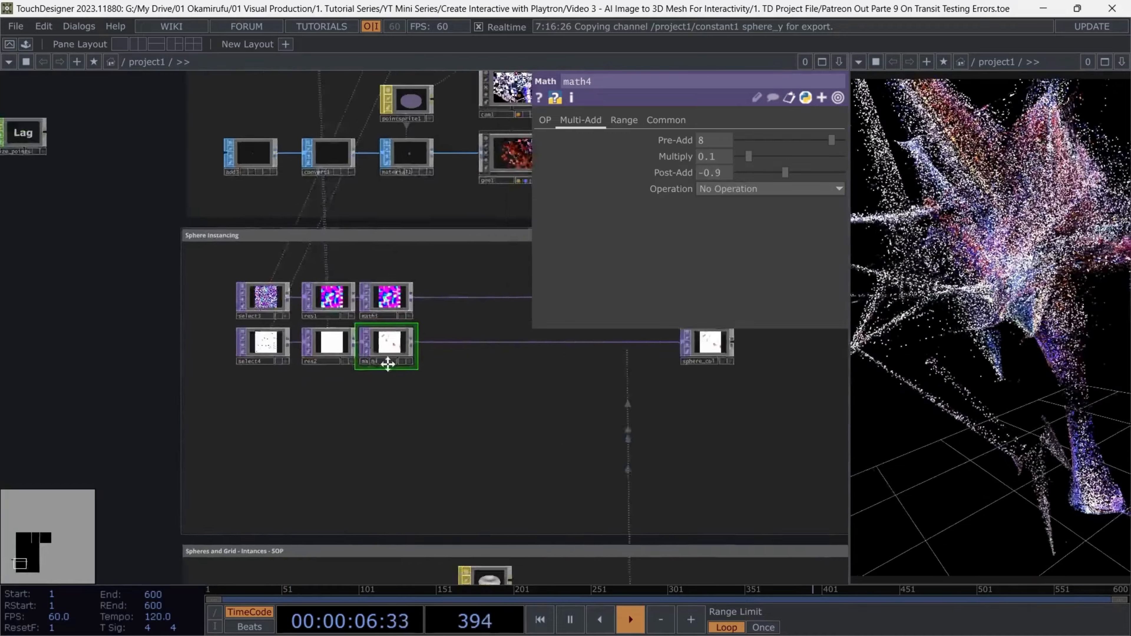
Turn on instancing for the sphere Geometry COMP, geo2, in the Spheres and Grid area
{"action": "left_click_drag", "start_coordinate": [386, 362], "coordinate": [217, 345]}
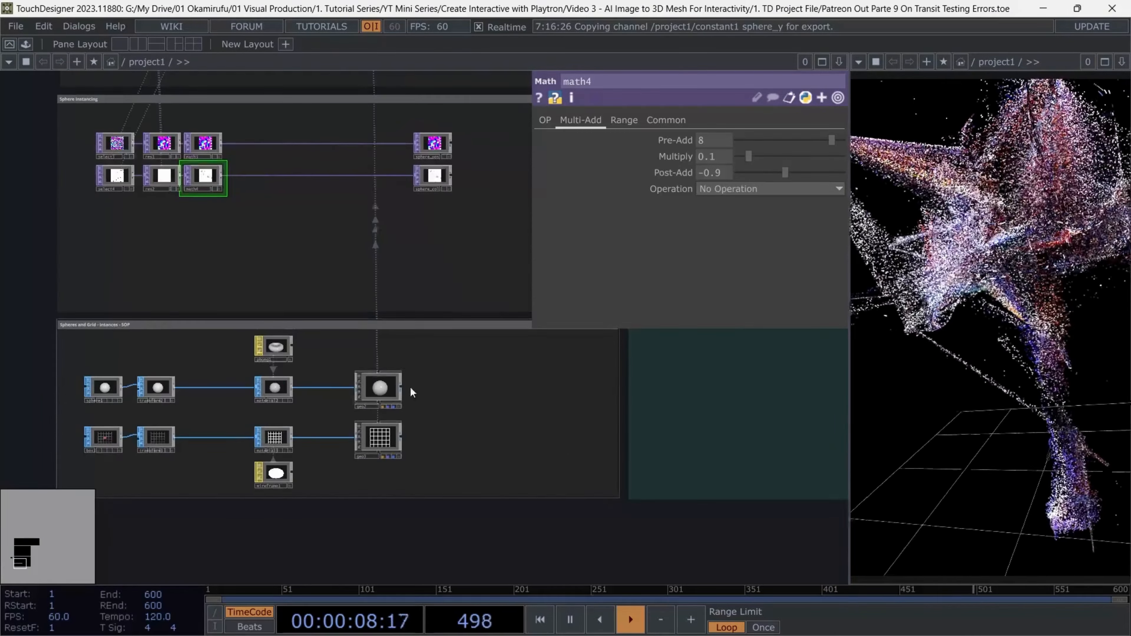
{"action": "left_click", "coordinate": [388, 391]}
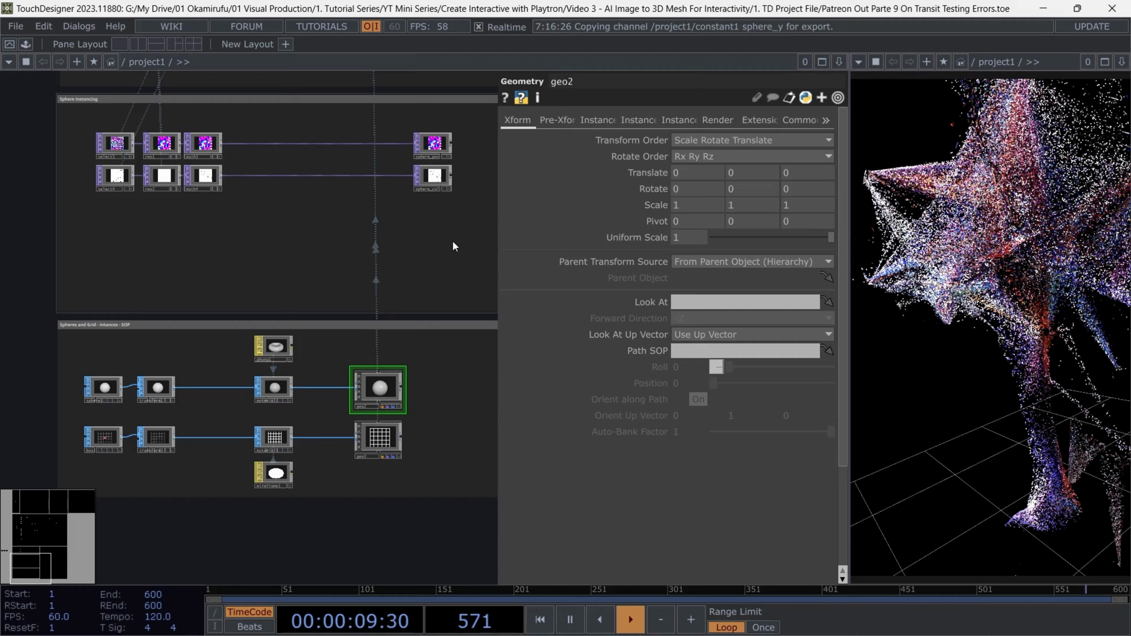
{"action": "left_click_drag", "start_coordinate": [452, 239], "coordinate": [437, 346]}
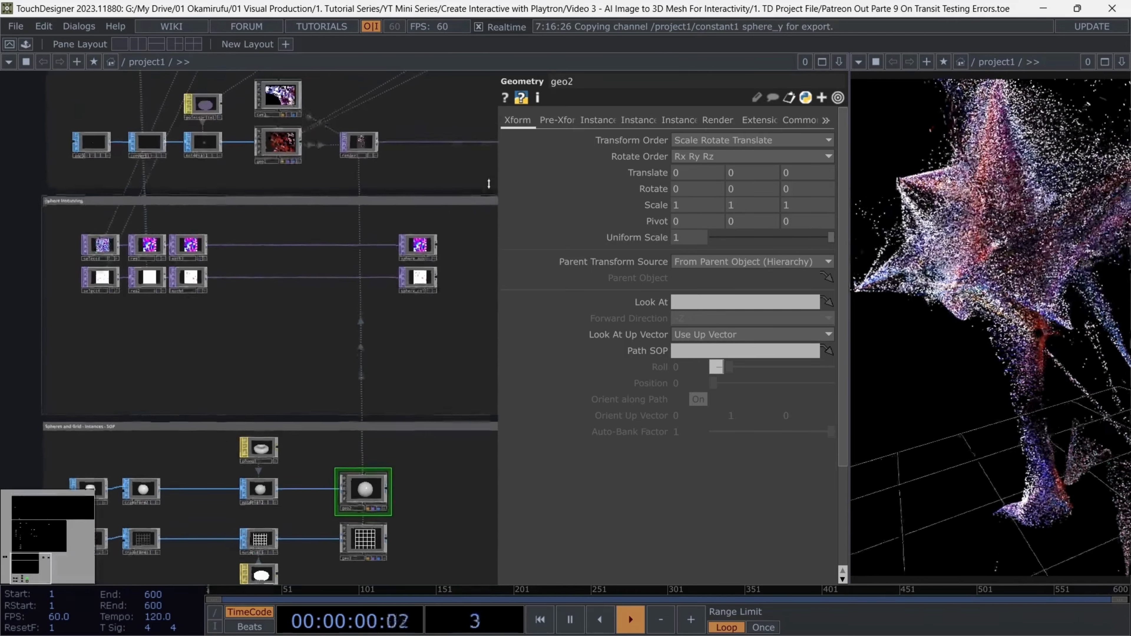
{"action": "left_click", "coordinate": [599, 120]}
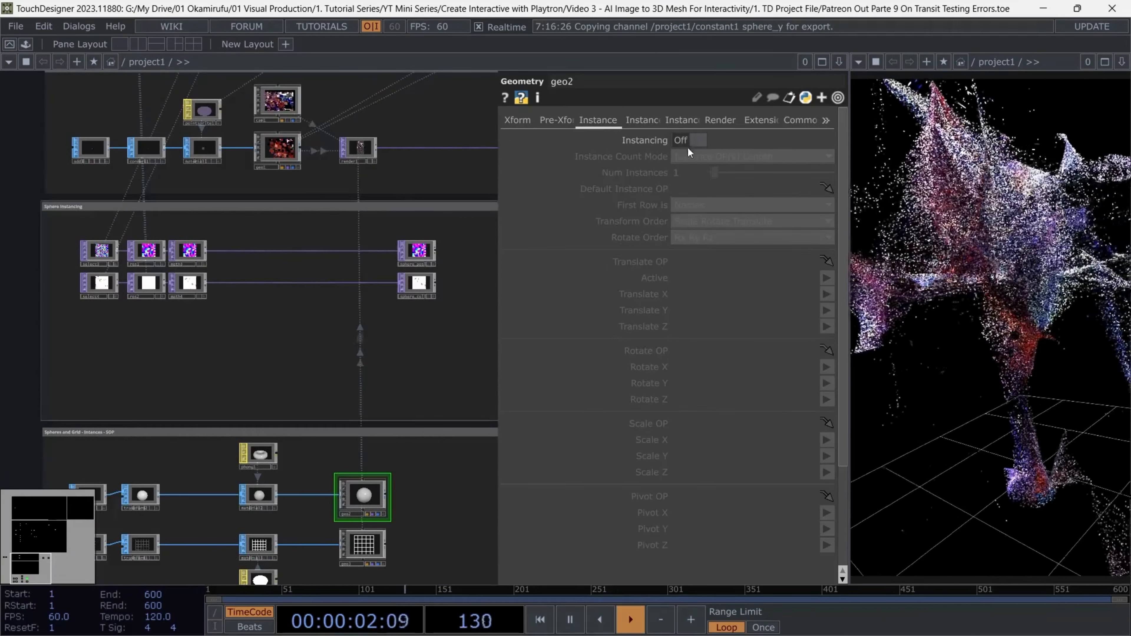
{"action": "left_click", "coordinate": [690, 140]}
Assign sphere_pos as geo2's Translate OP and map Translate X, Y and Z to r, g and b
{"action": "scroll", "coordinate": [475, 253], "scroll_direction": "up", "scroll_amount": 5}
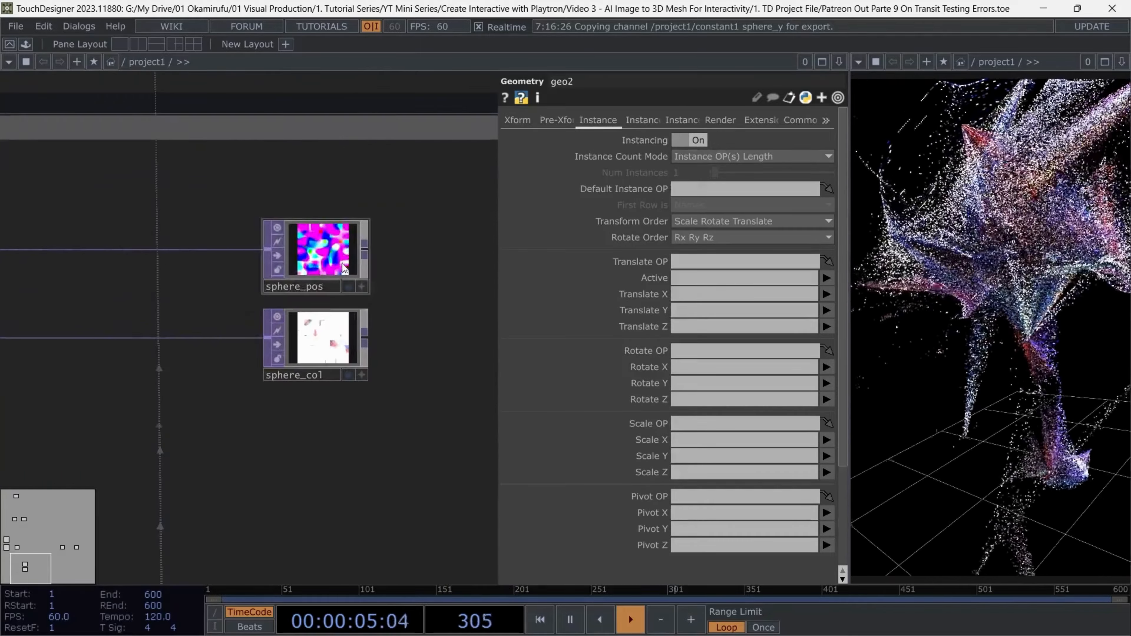
{"action": "left_click_drag", "start_coordinate": [325, 251], "coordinate": [726, 261]}
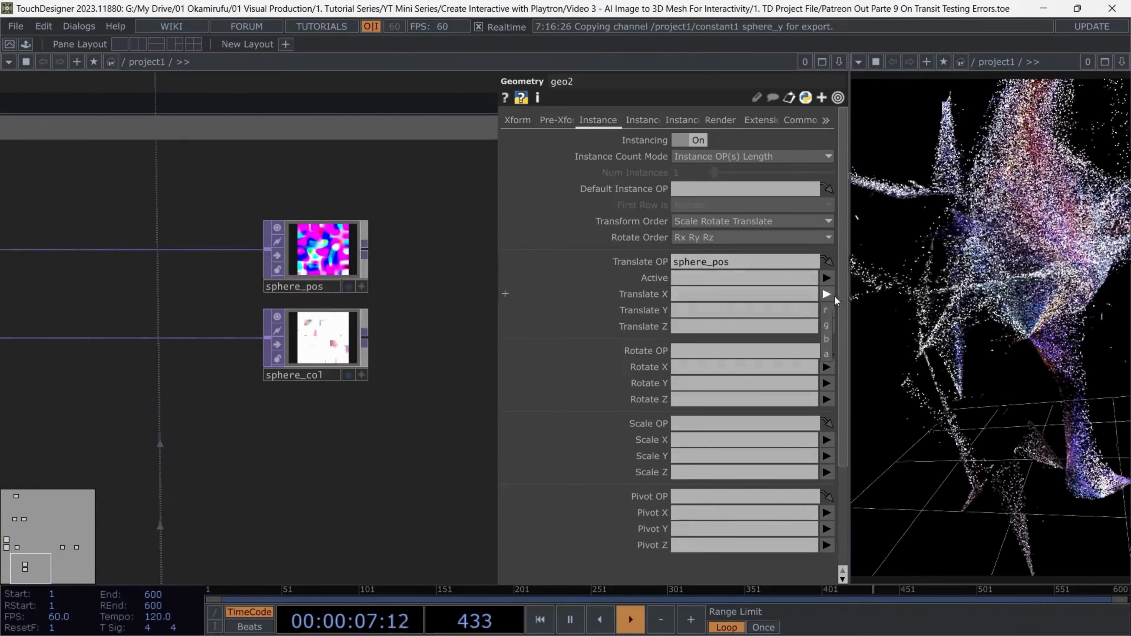
{"action": "left_click", "coordinate": [827, 294]}
{"action": "left_click", "coordinate": [827, 310]}
{"action": "left_click", "coordinate": [826, 310]}
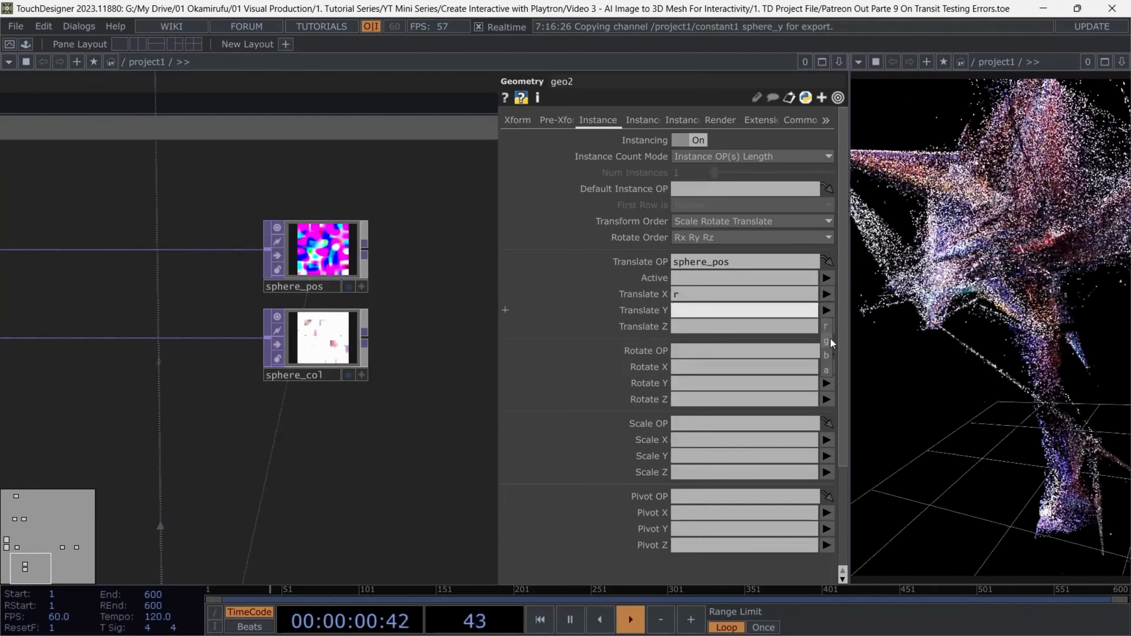
{"action": "left_click", "coordinate": [826, 341]}
{"action": "left_click", "coordinate": [827, 326]}
{"action": "left_click", "coordinate": [825, 371]}
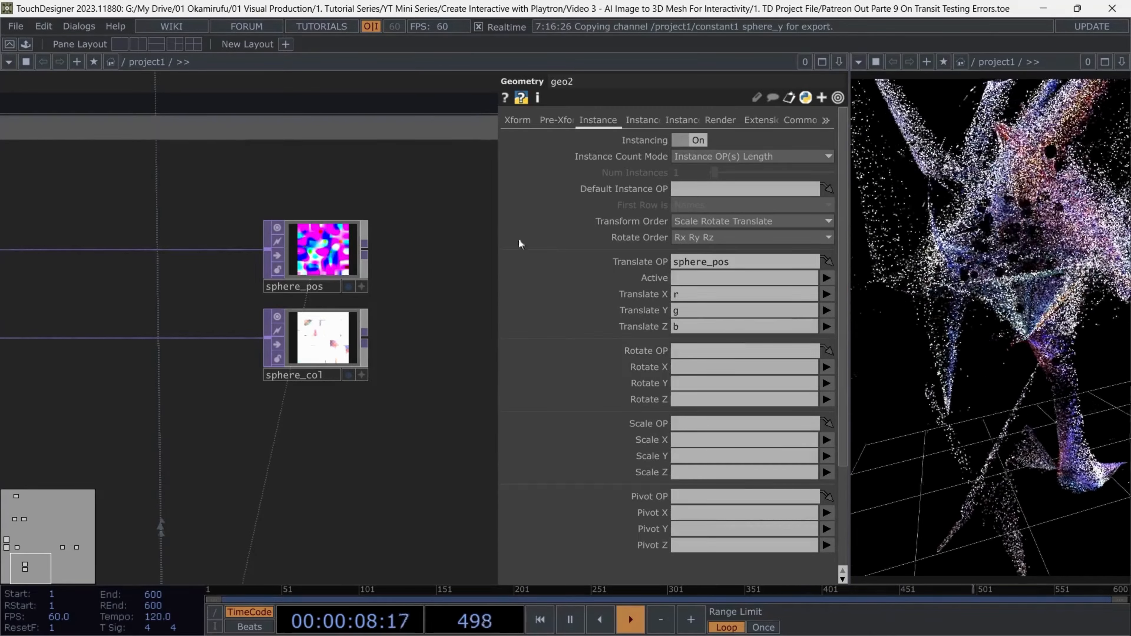
Assign sphere_col as geo2's instance Color OP and map R, G and B to its r, g and b channels
{"action": "left_click", "coordinate": [631, 120]}
{"action": "scroll", "coordinate": [725, 391], "scroll_direction": "down", "scroll_amount": 5}
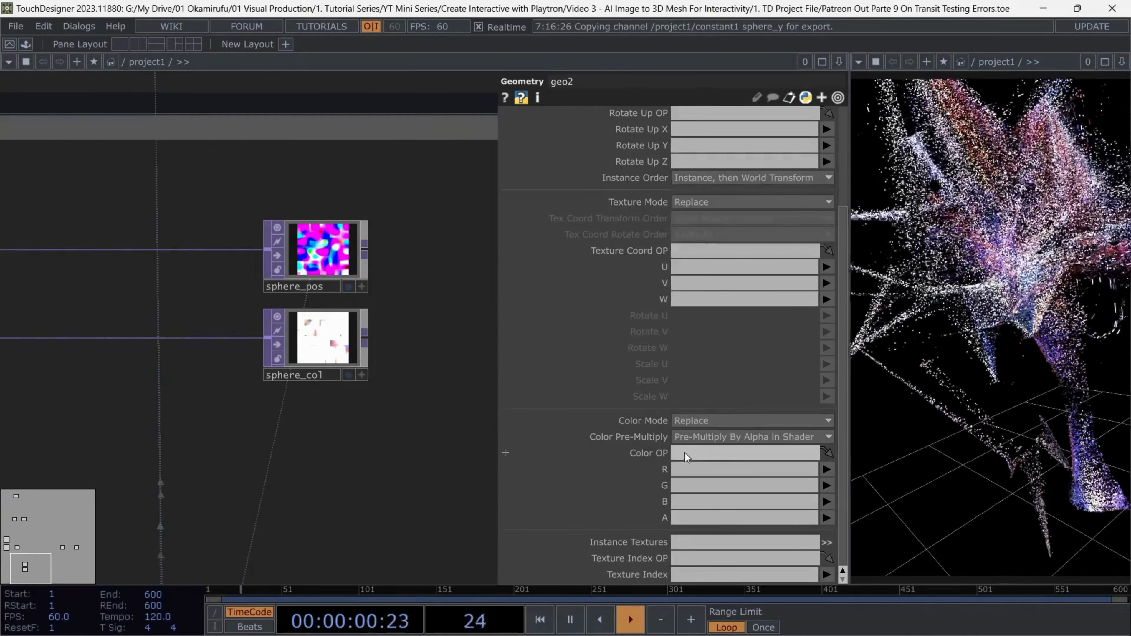
{"action": "left_click_drag", "start_coordinate": [327, 341], "coordinate": [686, 451]}
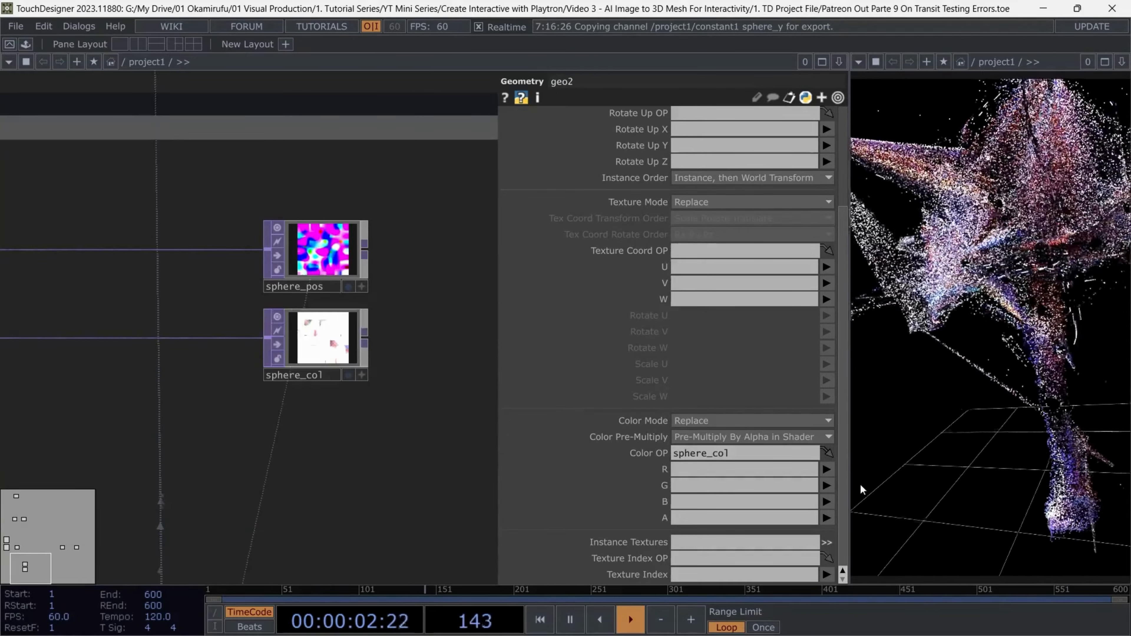
{"action": "left_click", "coordinate": [827, 470]}
{"action": "left_click", "coordinate": [829, 487]}
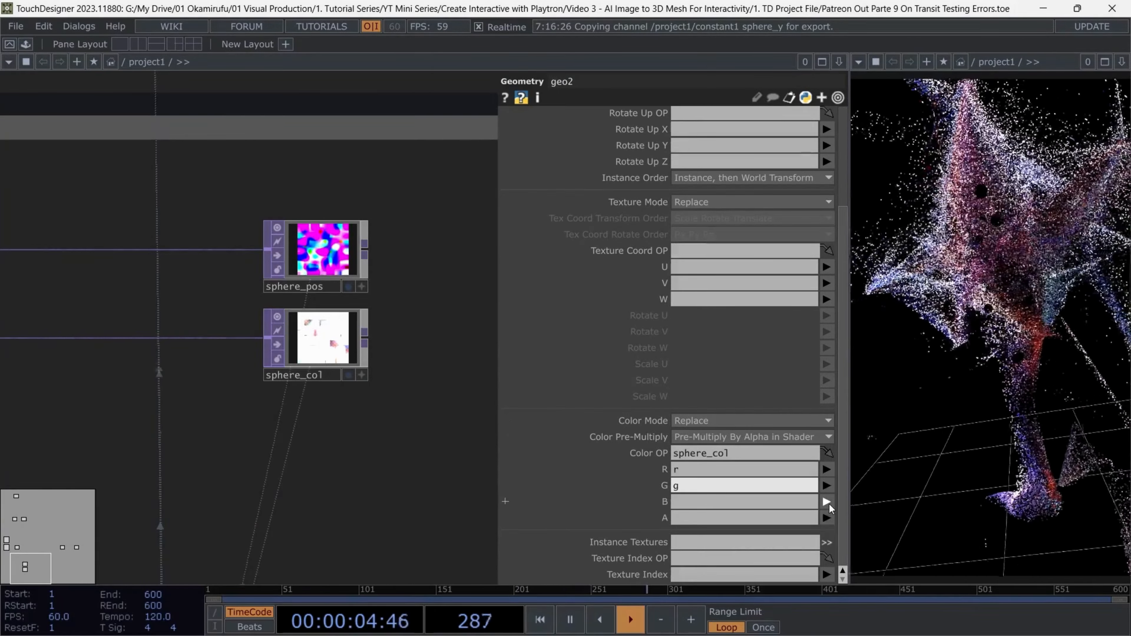
{"action": "left_click", "coordinate": [826, 517]}
{"action": "left_click", "coordinate": [827, 501]}
{"action": "left_click", "coordinate": [824, 546]}
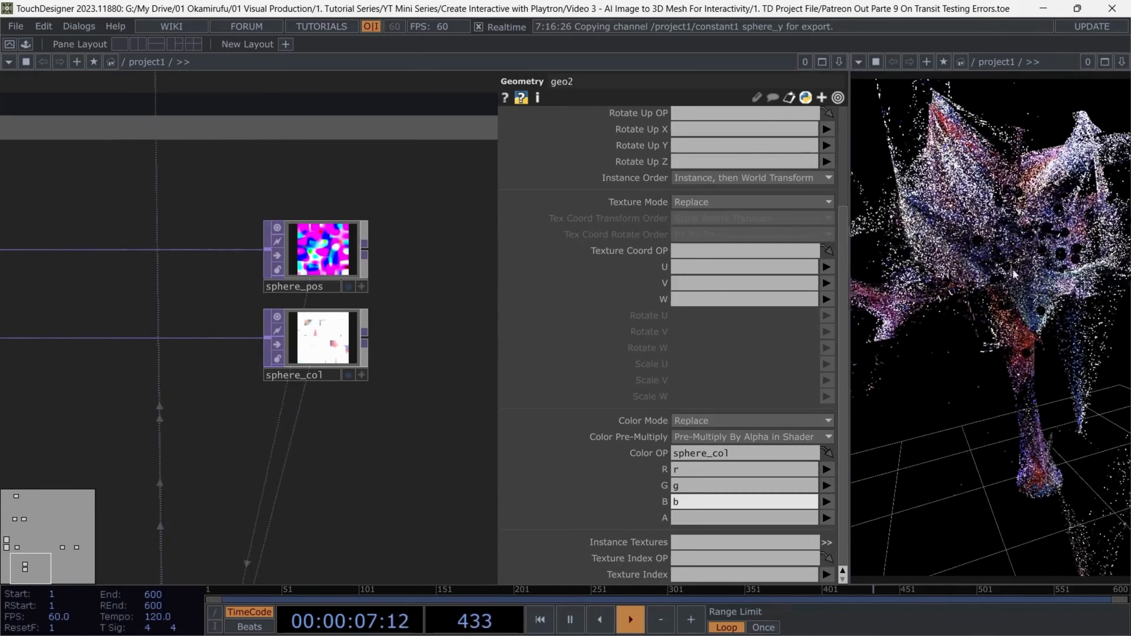
Set the emit colour of the spheres' Phong material, phong1, to white (1, 1, 1)
{"action": "scroll", "coordinate": [399, 373], "scroll_direction": "down", "scroll_amount": 5}
{"action": "left_click_drag", "start_coordinate": [419, 439], "coordinate": [366, 356]}
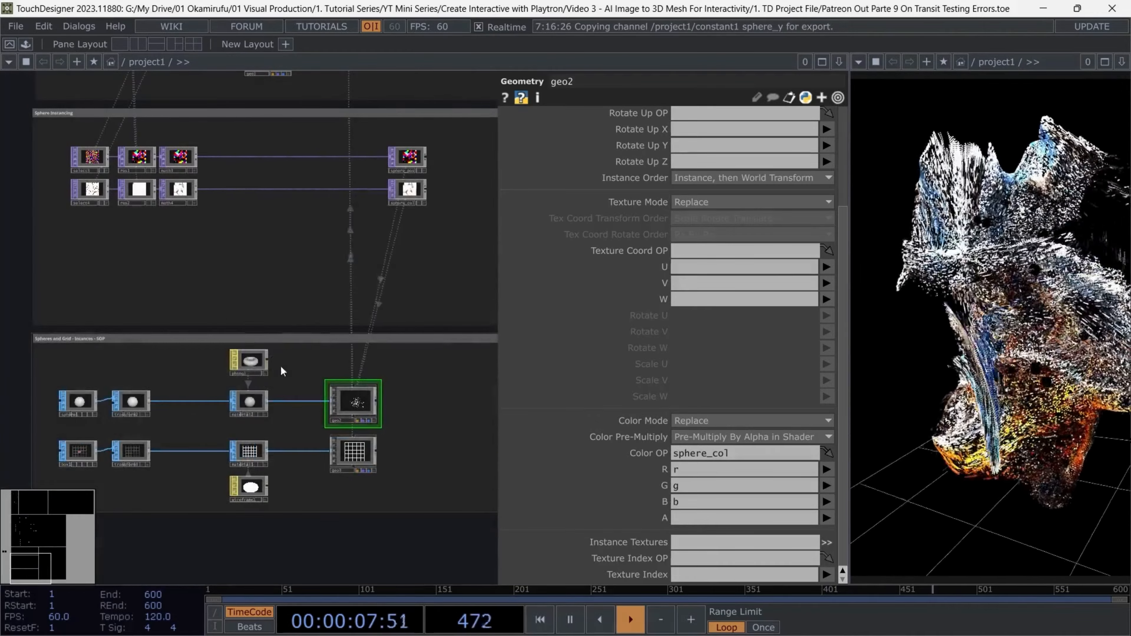
{"action": "left_click", "coordinate": [249, 361]}
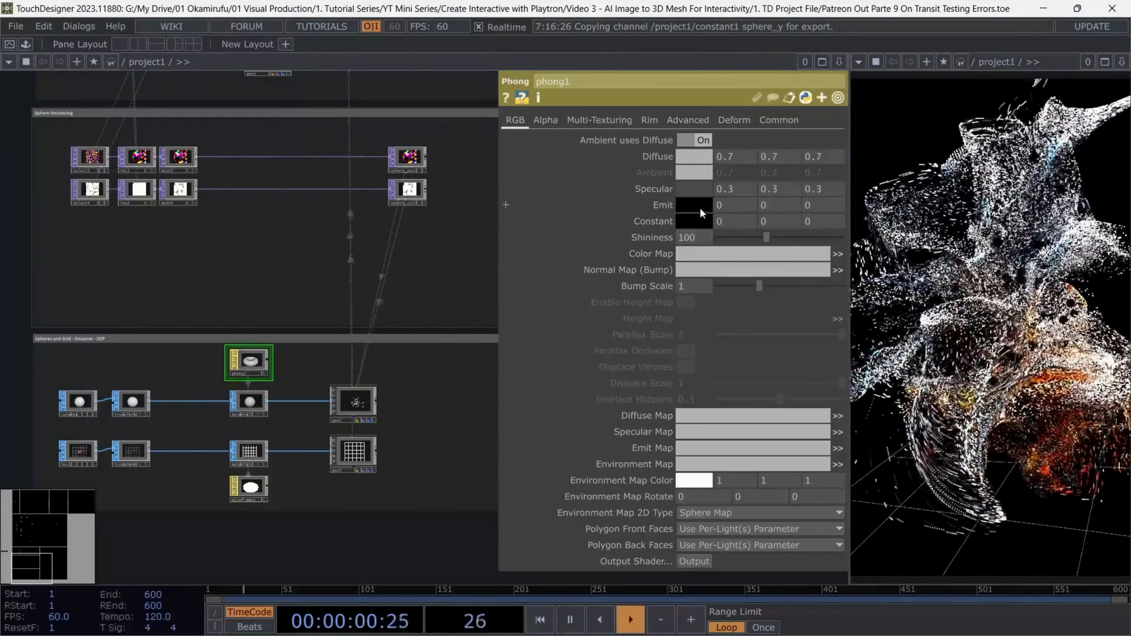
{"action": "left_click", "coordinate": [697, 206]}
{"action": "left_click", "coordinate": [790, 177]}
{"action": "left_click", "coordinate": [794, 113]}
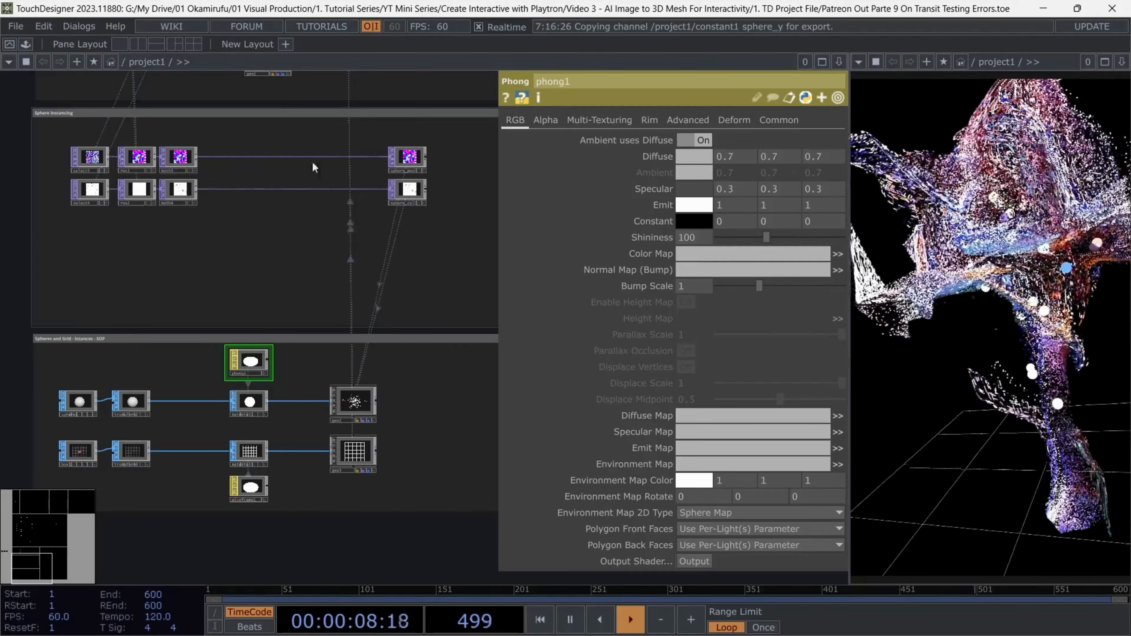
Adjust the upper To Range value of the math3 TOP in the sphere position chain
{"action": "scroll", "coordinate": [147, 146], "scroll_direction": "up", "scroll_amount": 2}
{"action": "scroll", "coordinate": [152, 150], "scroll_direction": "up", "scroll_amount": 3}
{"action": "left_click", "coordinate": [252, 181]}
{"action": "scroll", "coordinate": [367, 246], "scroll_direction": "down", "scroll_amount": 3}
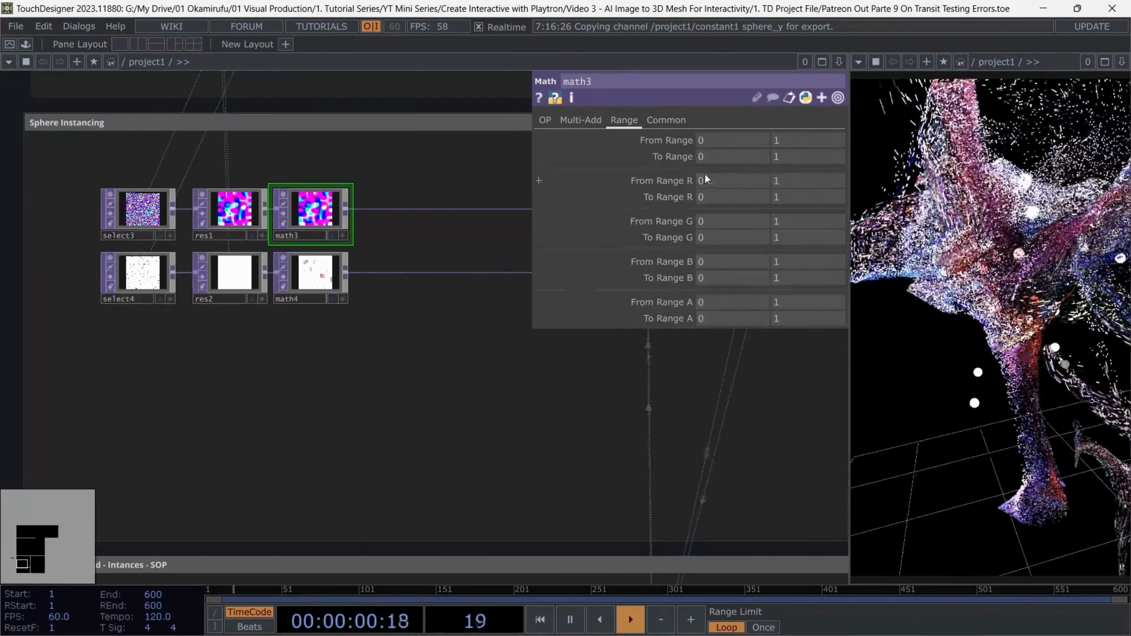
{"action": "middle_click_drag", "start_coordinate": [785, 157], "coordinate": [815, 173]}
Show the detail parameters of the sphere1 SOP in the Spheres and Grid area
{"action": "scroll", "coordinate": [311, 356], "scroll_direction": "down", "scroll_amount": 5}
{"action": "left_click", "coordinate": [99, 455]}
{"action": "left_click", "coordinate": [577, 120]}
{"action": "left_click_drag", "start_coordinate": [287, 332], "coordinate": [278, 329]}
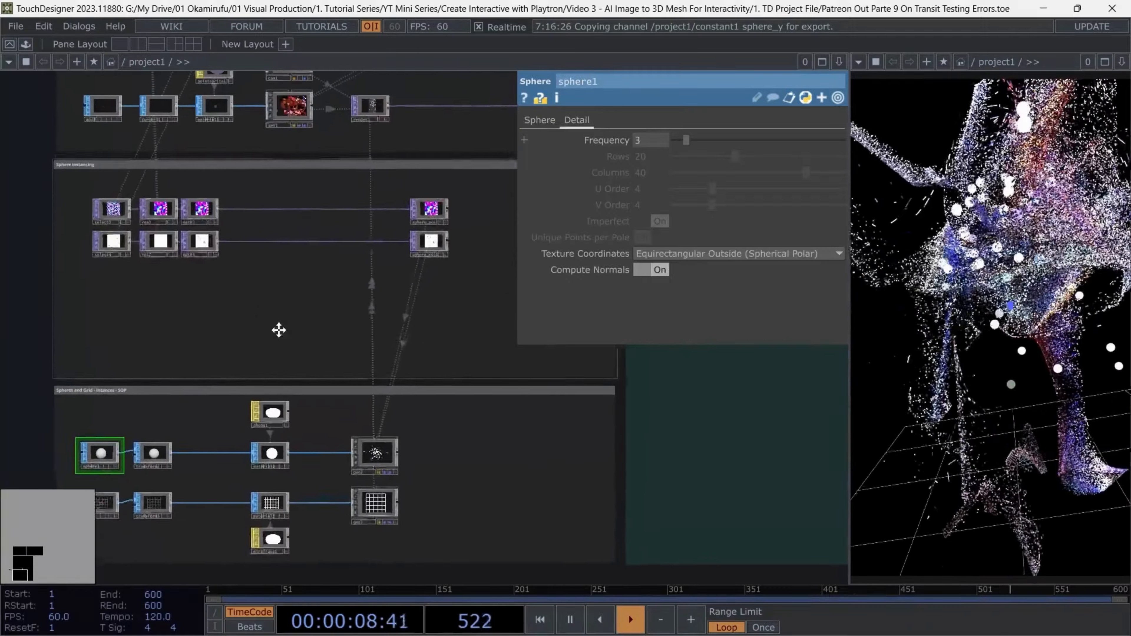
{"action": "left_click_drag", "start_coordinate": [278, 329], "coordinate": [273, 317]}
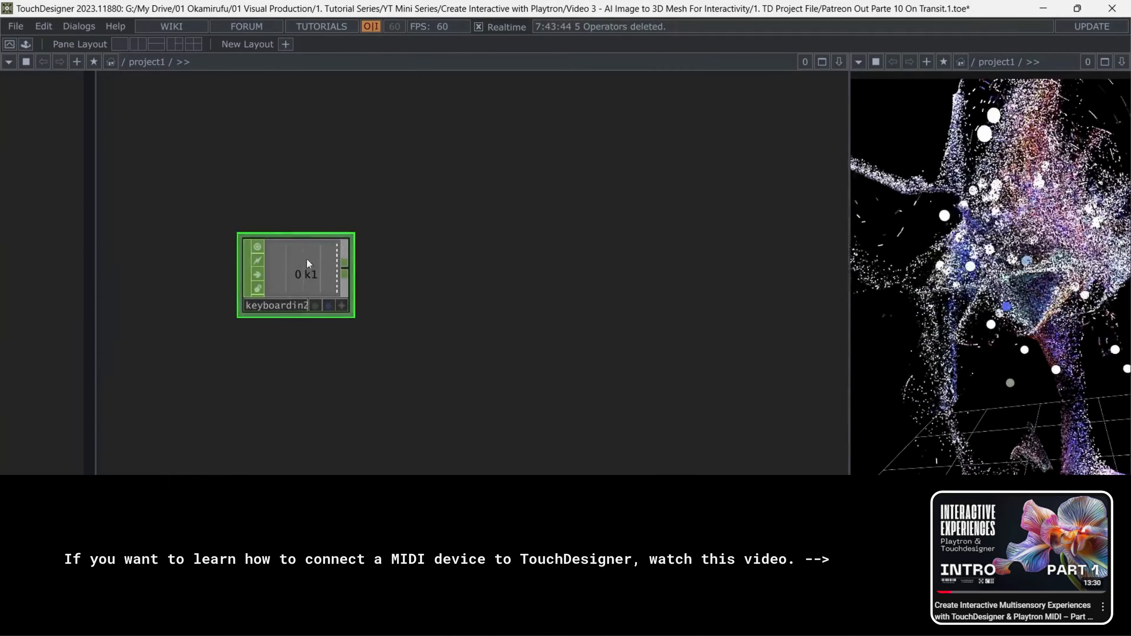
Set the keys of the Keyboard In CHOP, keyboardin2, to 6 7 8 9
{"action": "scroll", "coordinate": [422, 268], "scroll_direction": "down", "scroll_amount": 4}
{"action": "type", "text": "p6"}
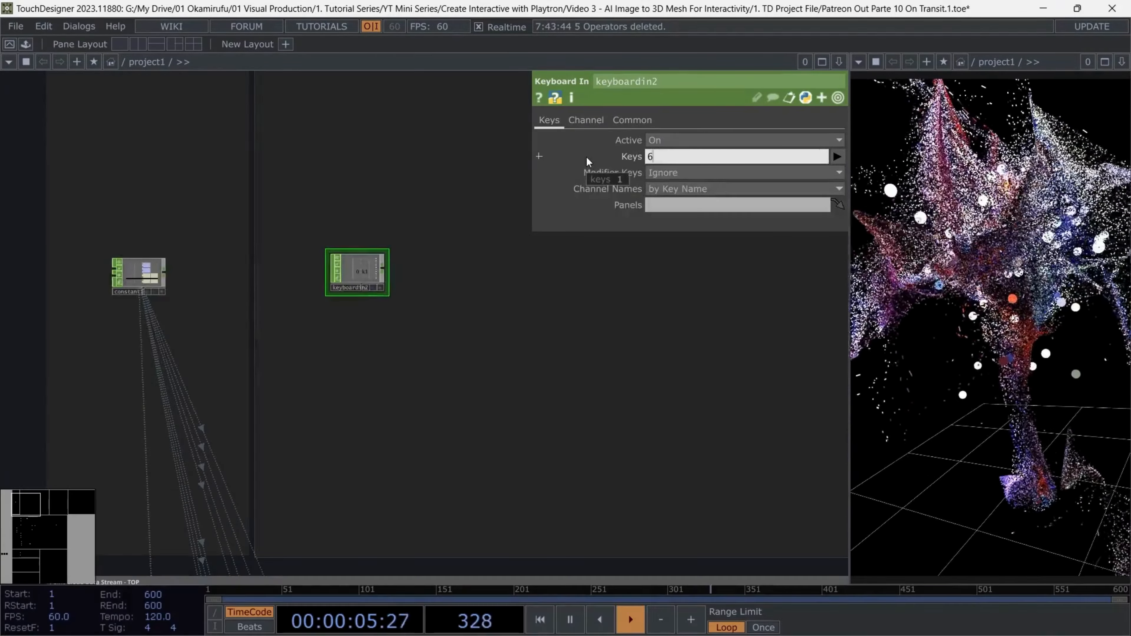
{"action": "type", "text": " 7 8 9"}
{"action": "key", "text": "Return"}
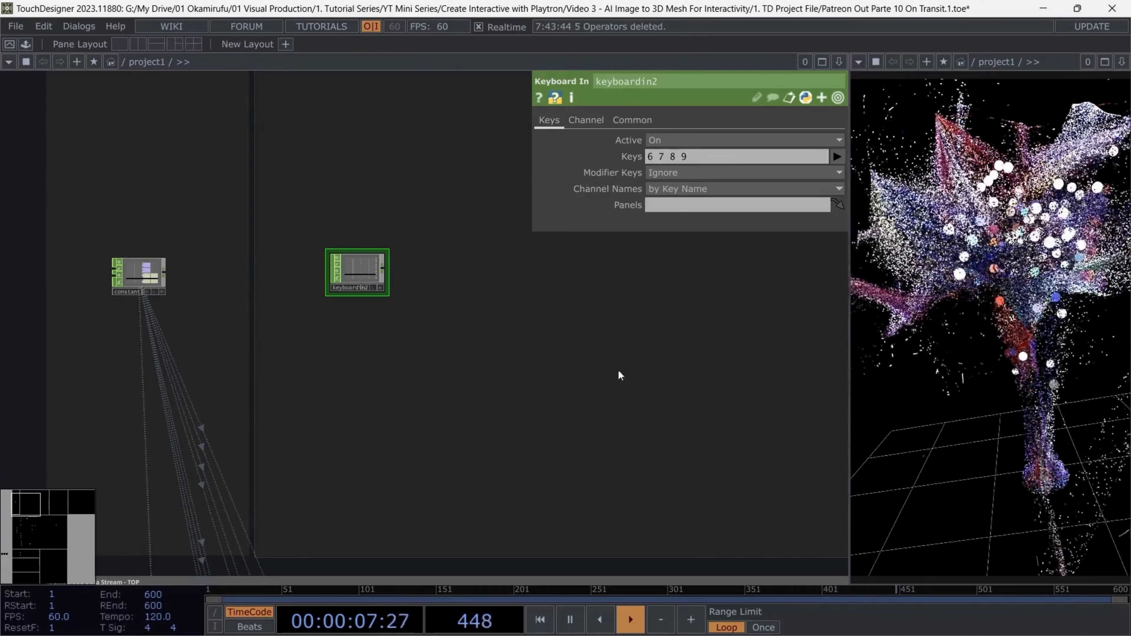
Add a Select CHOP fed by the keyboardin2 CHOP
{"action": "key", "text": "Tab"}
{"action": "left_click", "coordinate": [503, 290]}
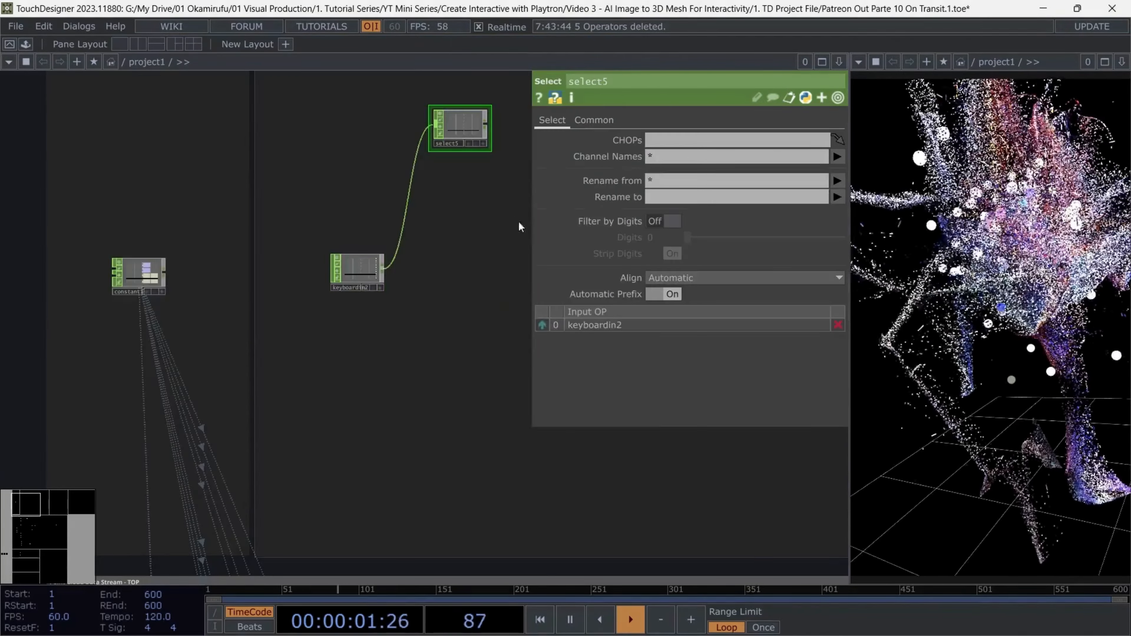
Rename the Null CHOP at the end of the Playtron MIDI chain to master_sw
{"action": "key", "text": "p"}
{"action": "left_click_drag", "start_coordinate": [532, 211], "coordinate": [414, 262]}
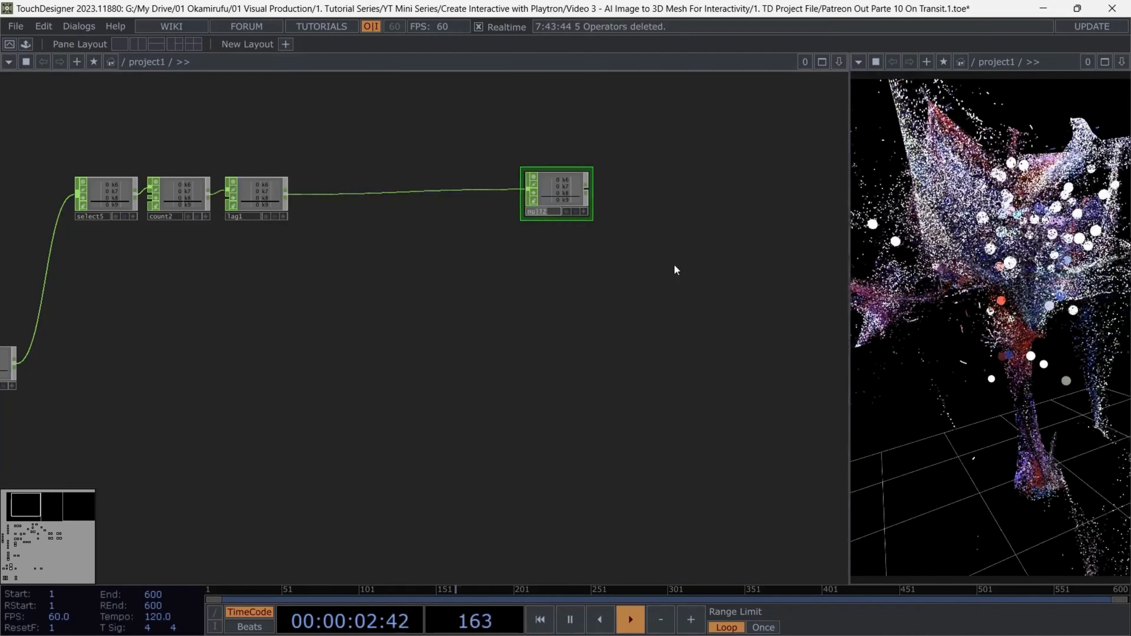
{"action": "scroll", "coordinate": [674, 263], "scroll_direction": "up", "scroll_amount": 5}
{"action": "type", "text": "master_s"}
{"action": "type", "text": "w"}
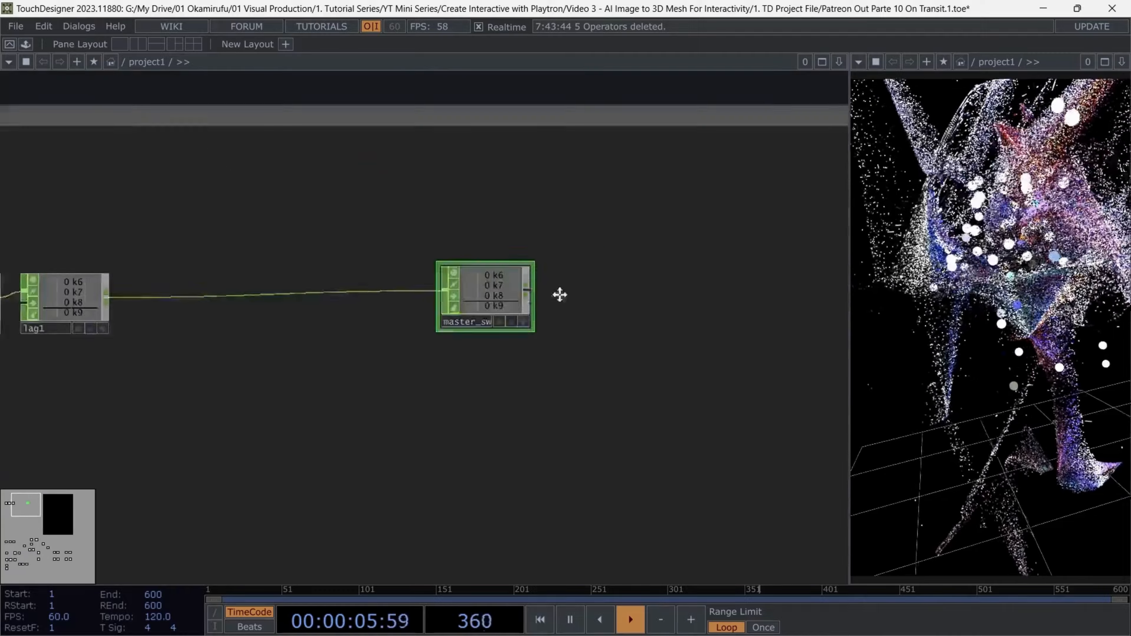
{"action": "left_click_drag", "start_coordinate": [558, 295], "coordinate": [690, 292]}
{"action": "middle_click_drag", "start_coordinate": [598, 275], "coordinate": [607, 196]}
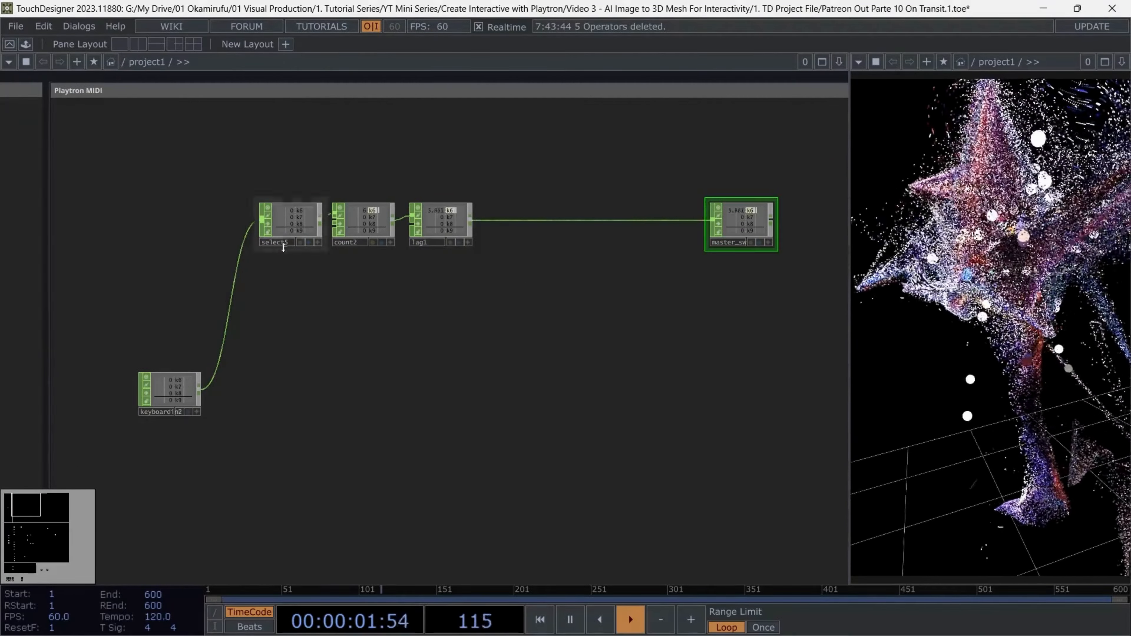
Restrict the select5 CHOP to the k6 channel
{"action": "left_click", "coordinate": [289, 223]}
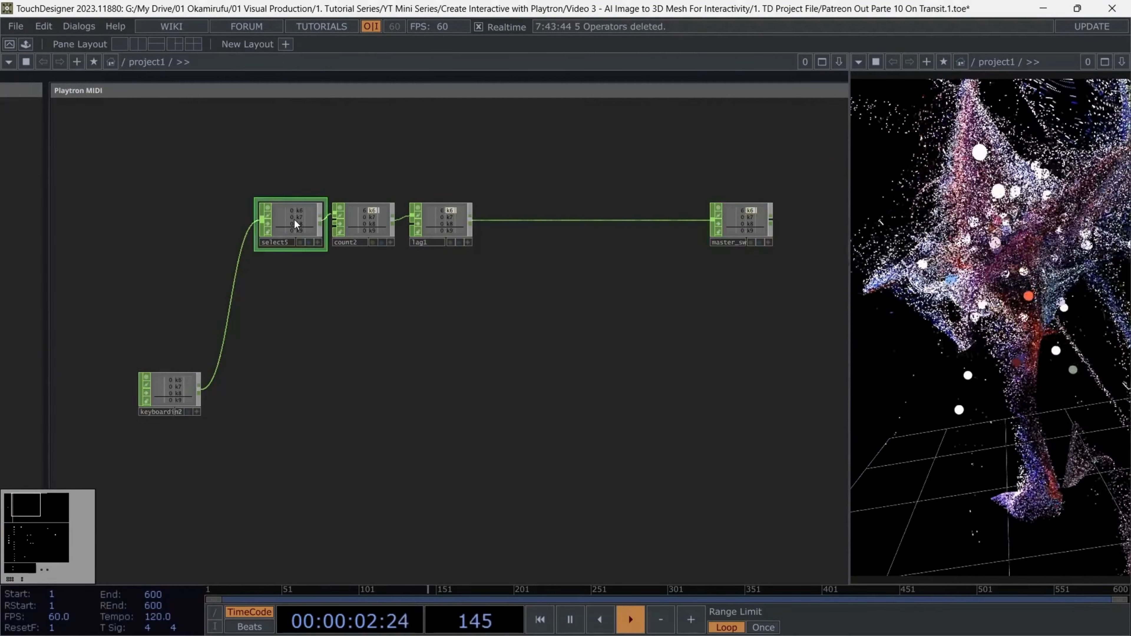
{"action": "key", "text": "p"}
{"action": "left_click", "coordinate": [837, 157]}
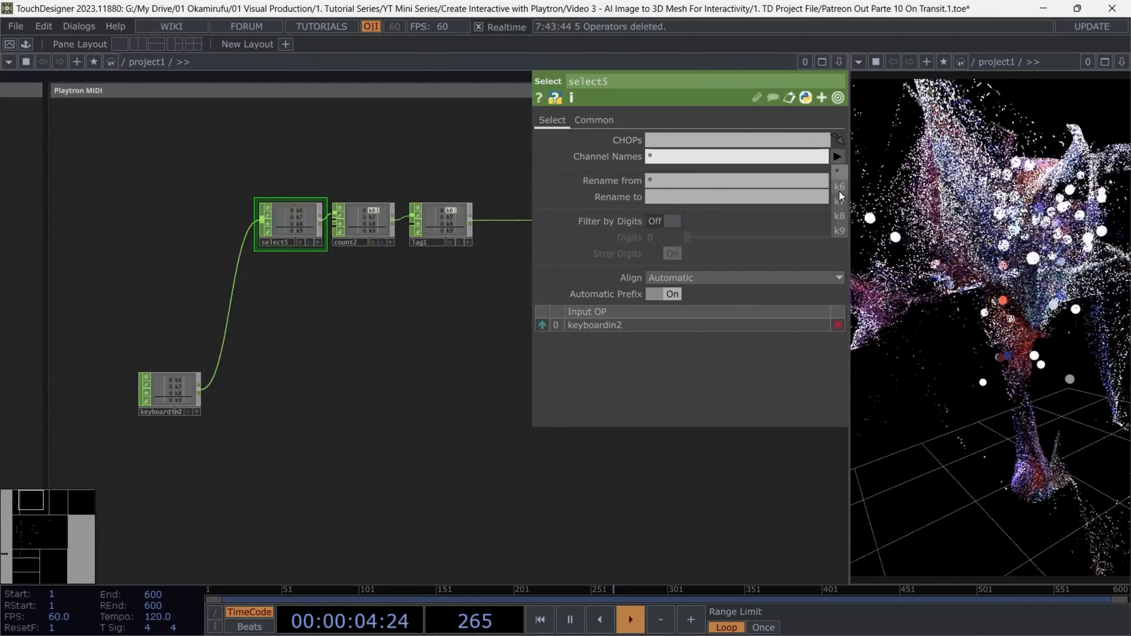
{"action": "left_click", "coordinate": [841, 191]}
{"action": "left_click", "coordinate": [405, 360]}
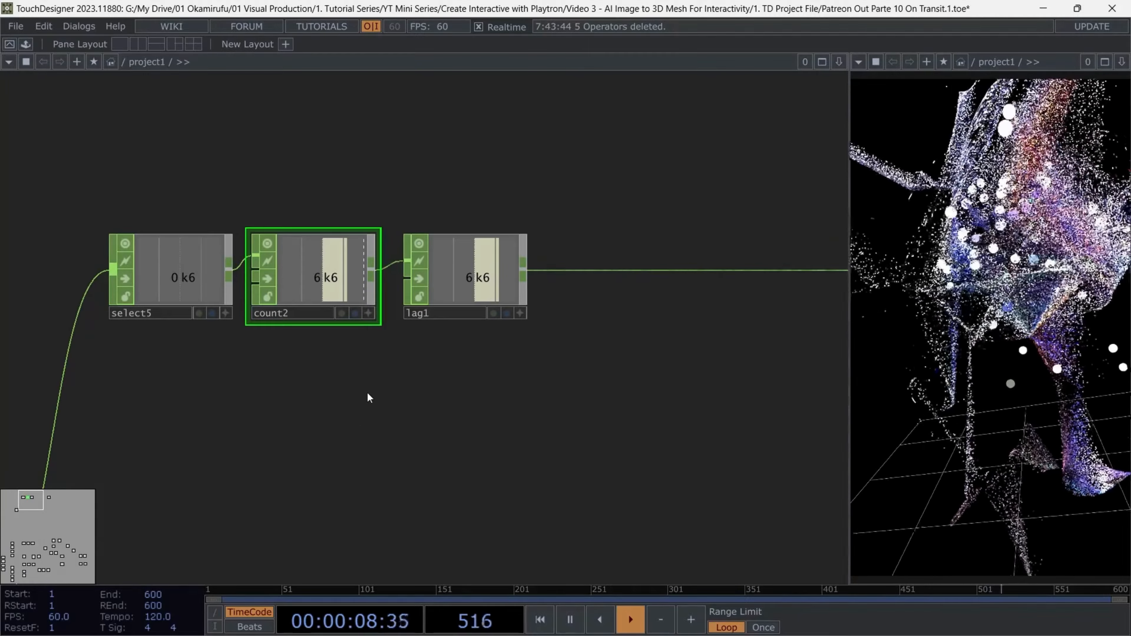
Set the count2 CHOP's limit mode to Loop Min/Max with a maximum of 3
{"action": "key", "text": "p"}
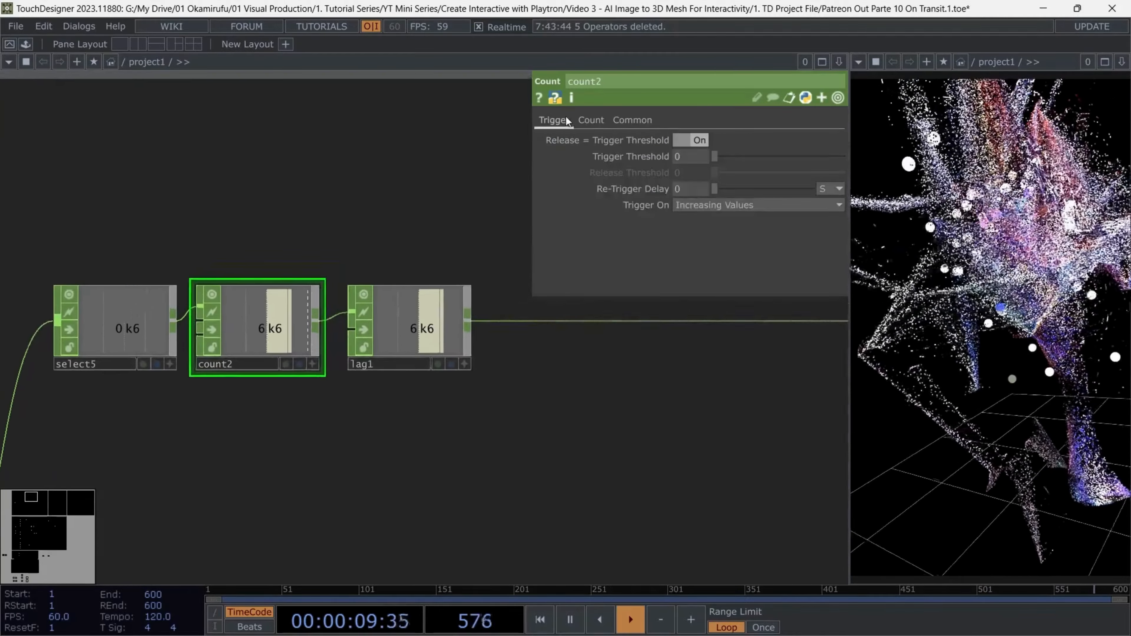
{"action": "left_click", "coordinate": [590, 120]}
{"action": "left_click", "coordinate": [721, 140]}
{"action": "left_click", "coordinate": [706, 170]}
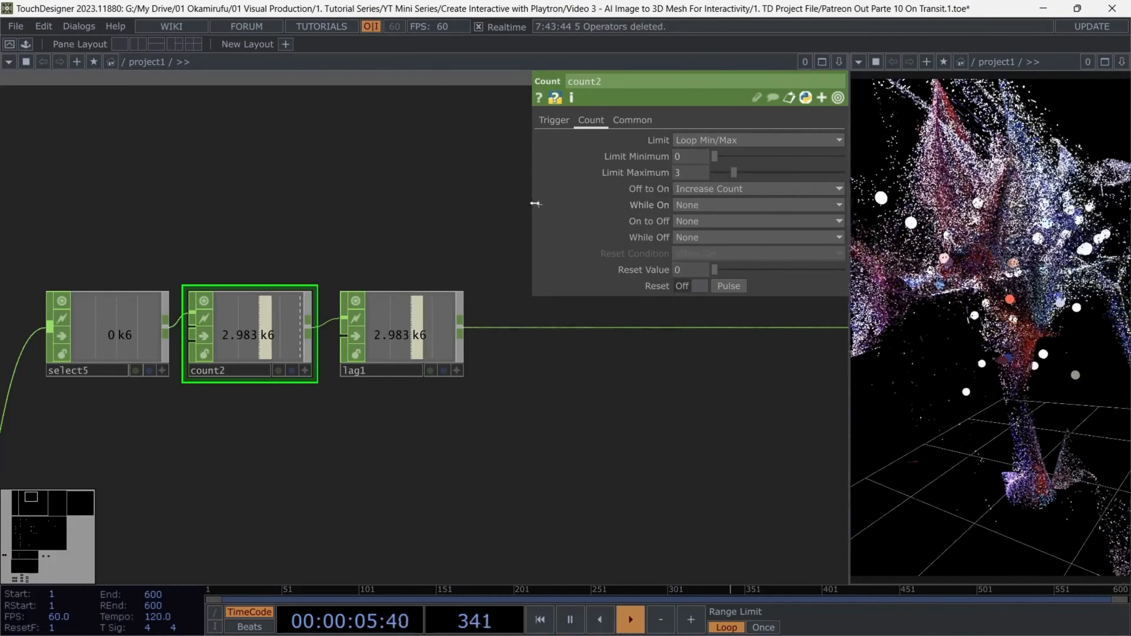
{"action": "scroll", "coordinate": [437, 235], "scroll_direction": "down", "scroll_amount": 5}
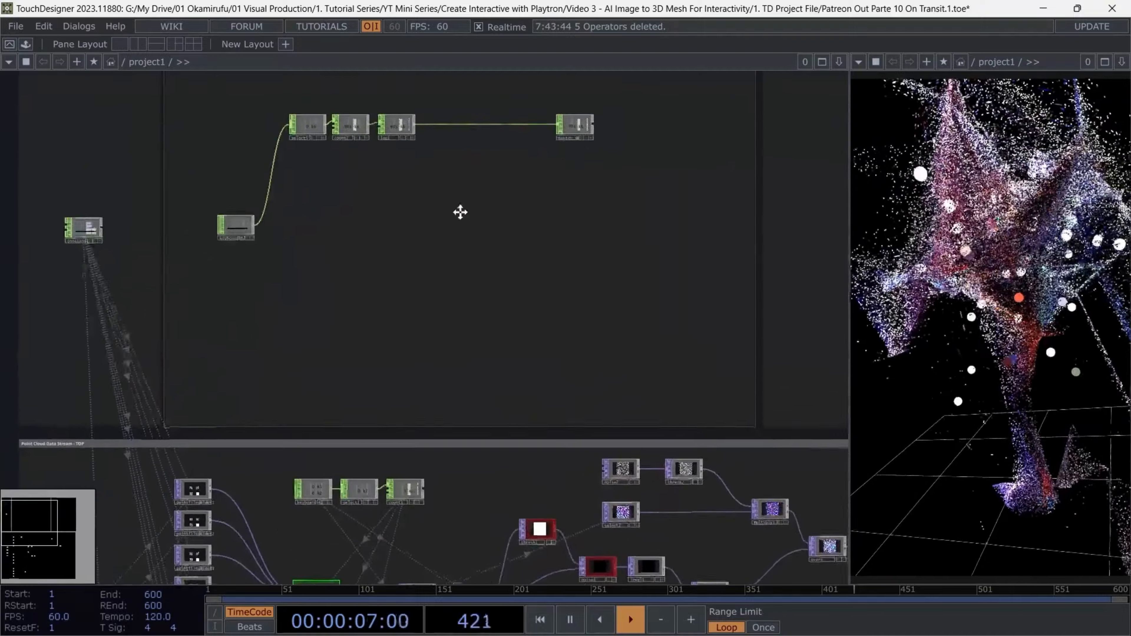
{"action": "mouse_move", "coordinate": [410, 327]}
{"action": "left_mouse_down"}
{"action": "mouse_move", "coordinate": [438, 213]}
{"action": "mouse_move", "coordinate": [424, 338]}
{"action": "left_mouse_up"}
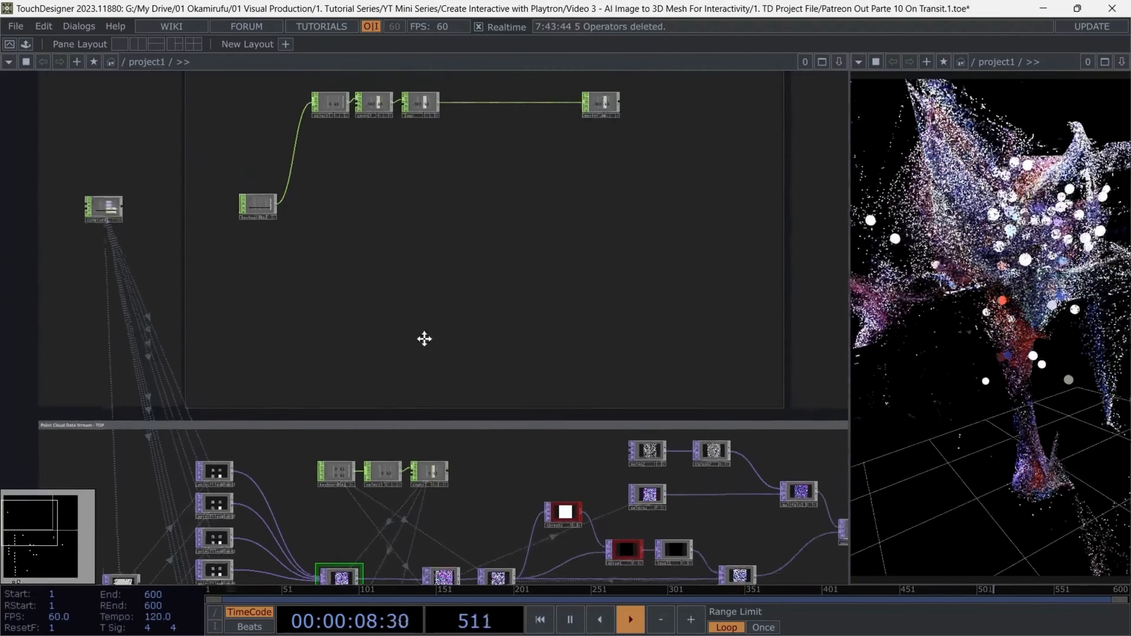
{"action": "scroll", "coordinate": [425, 339], "scroll_direction": "up", "scroll_amount": 4}
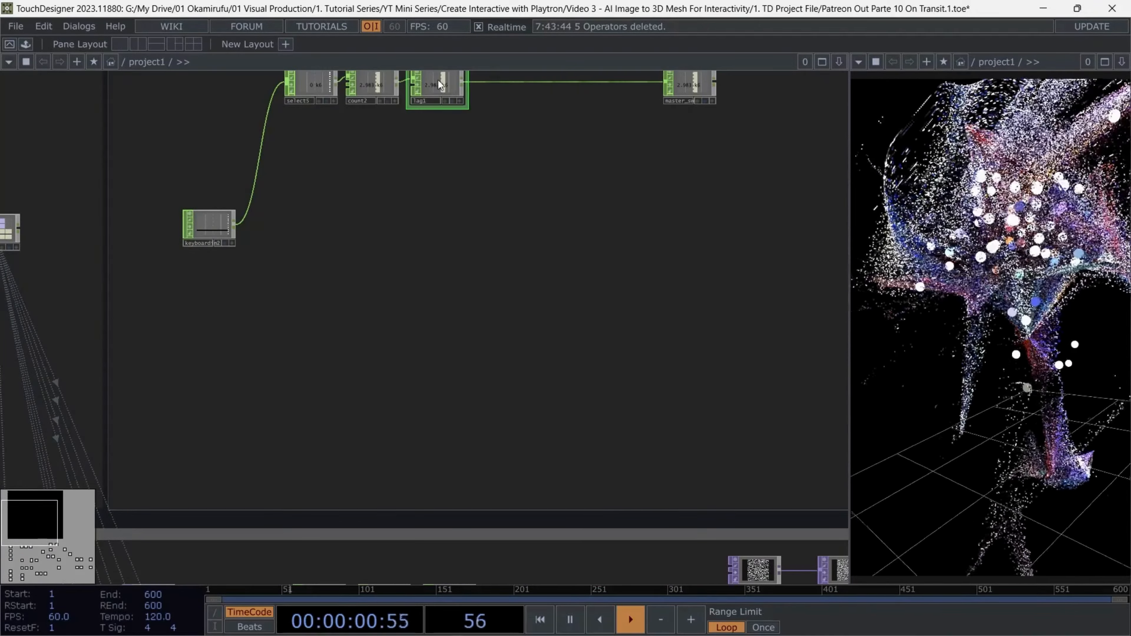
{"action": "left_click_drag", "start_coordinate": [488, 267], "coordinate": [488, 223]}
{"action": "scroll", "coordinate": [488, 223], "scroll_direction": "down", "scroll_amount": 5}
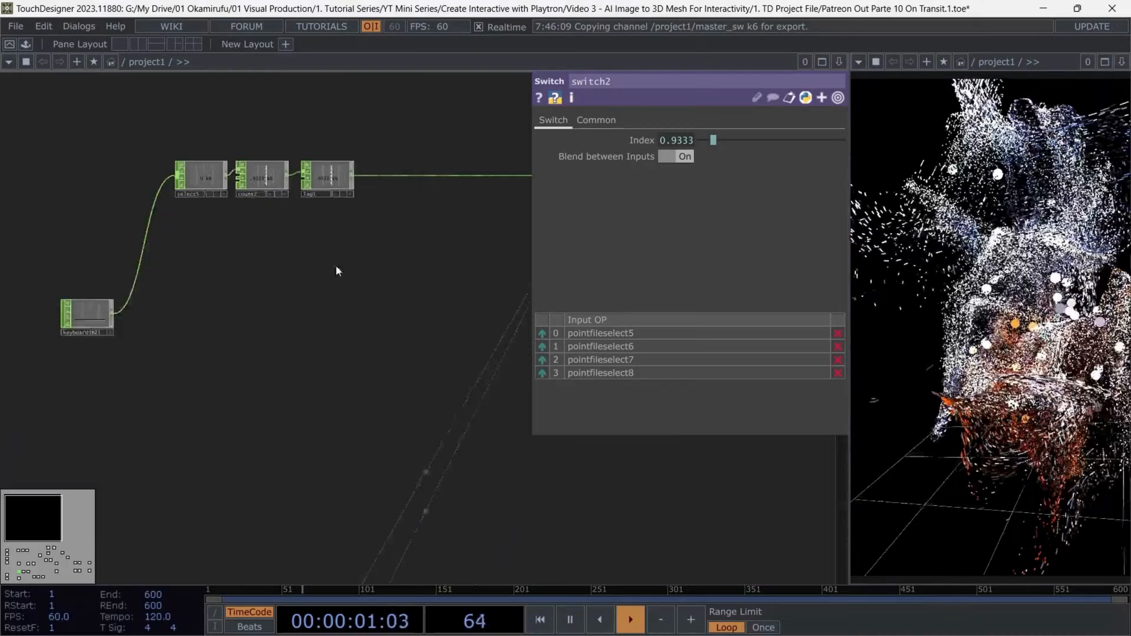
Show the select5 CHOP's parameters and trigger the k6 channel to test the switching between point clouds
{"action": "left_click_drag", "start_coordinate": [336, 265], "coordinate": [242, 250]}
{"action": "left_click", "coordinate": [102, 160]}
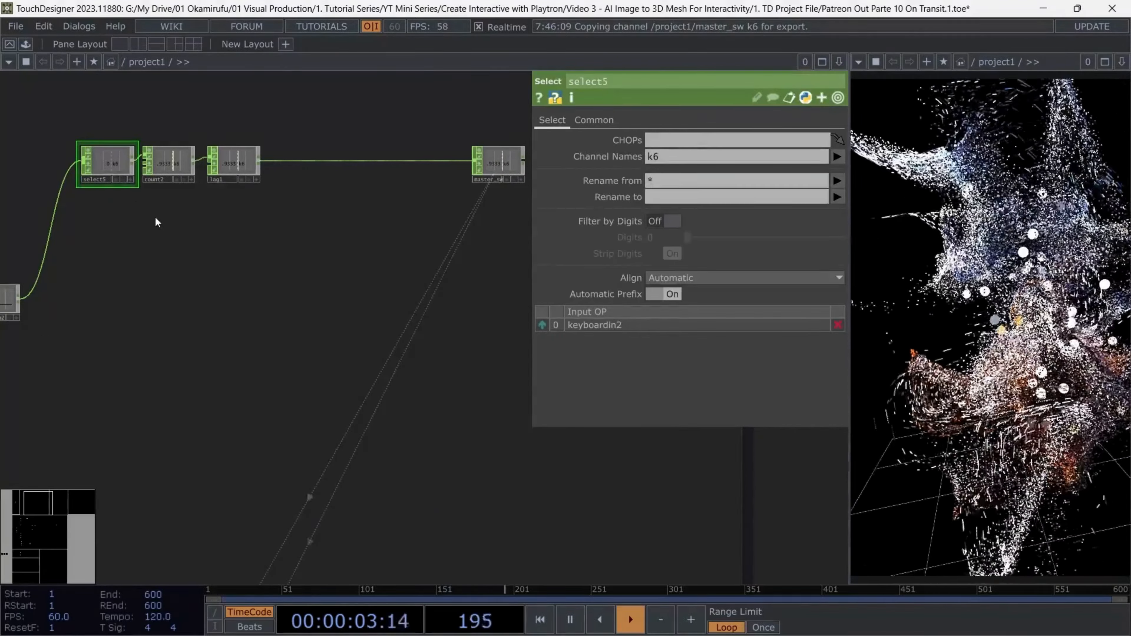
{"action": "key", "text": "6"}
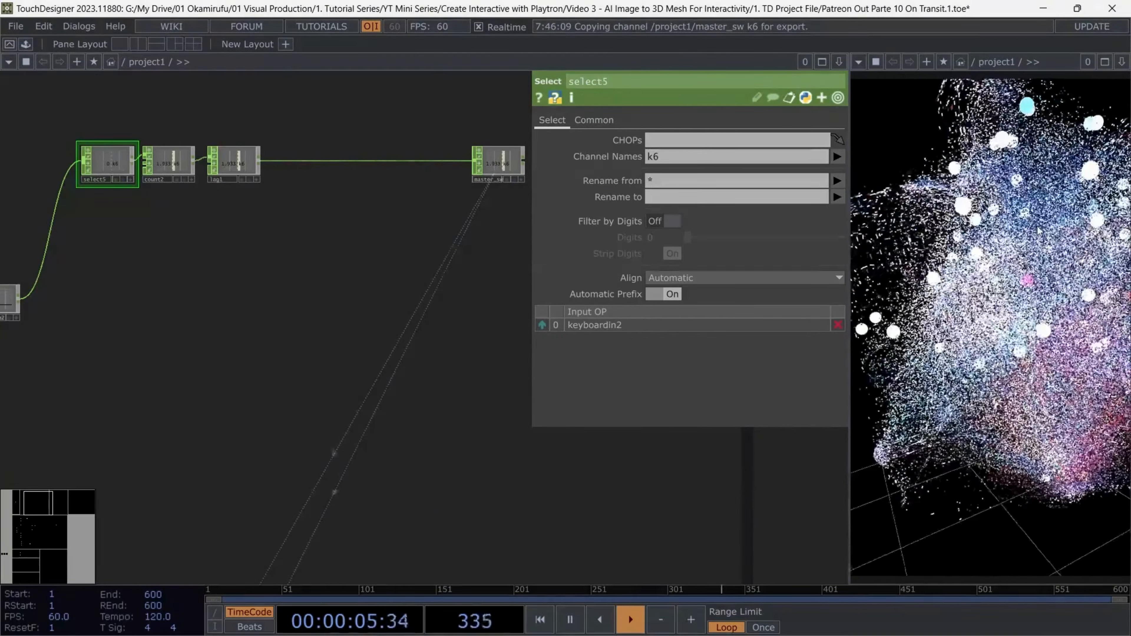
{"action": "left_click_drag", "start_coordinate": [160, 166], "coordinate": [184, 258]}
{"action": "left_click_drag", "start_coordinate": [185, 258], "coordinate": [185, 259]}
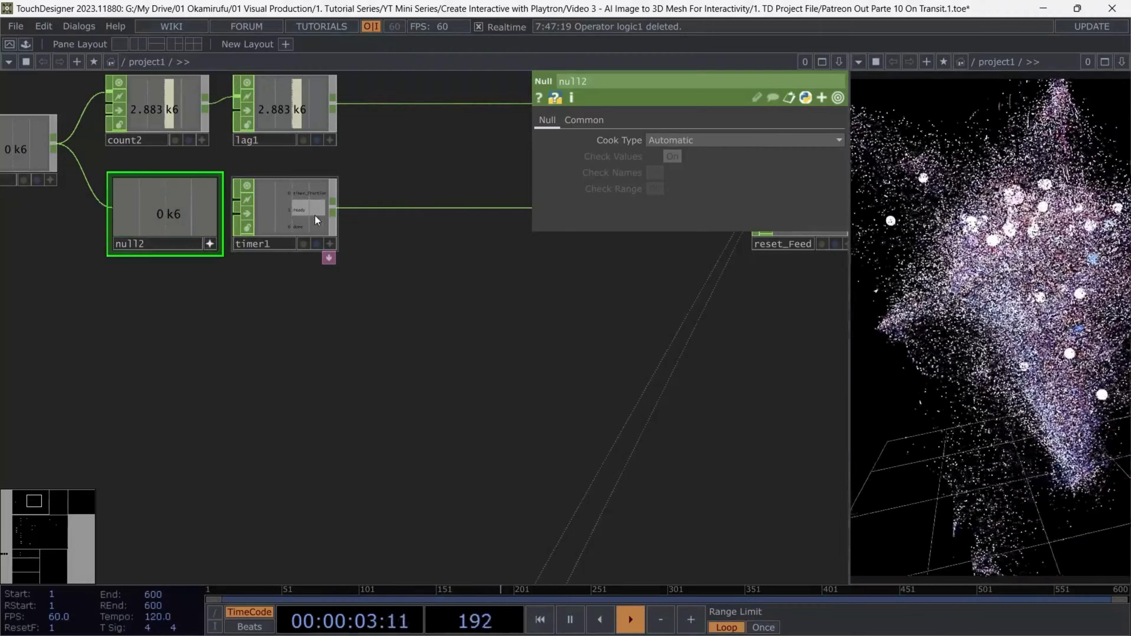
Export the k6 channel of the null2 CHOP to the Start parameter of the timer1 CHOP
{"action": "left_click", "coordinate": [285, 207]}
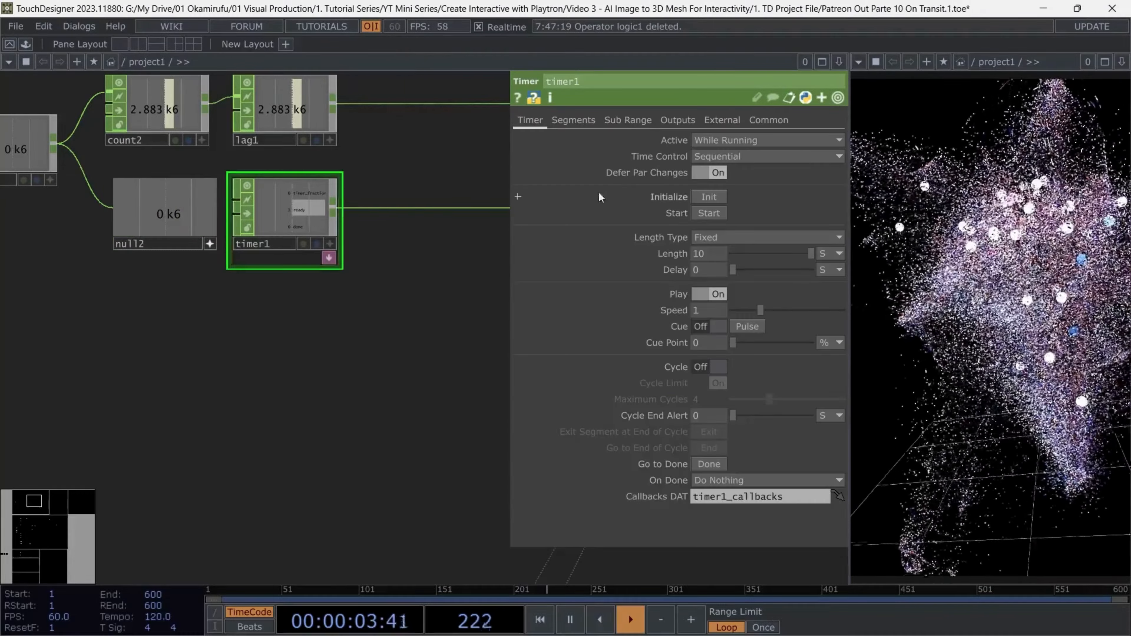
{"action": "left_click_drag", "start_coordinate": [174, 221], "coordinate": [715, 211]}
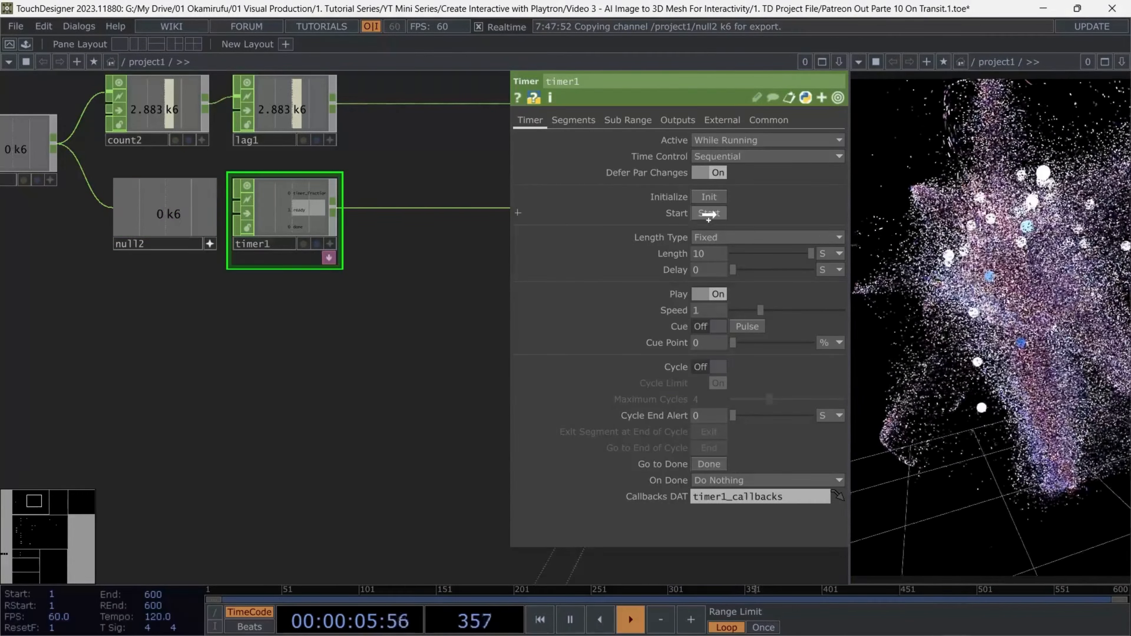
{"action": "left_click", "coordinate": [746, 207]}
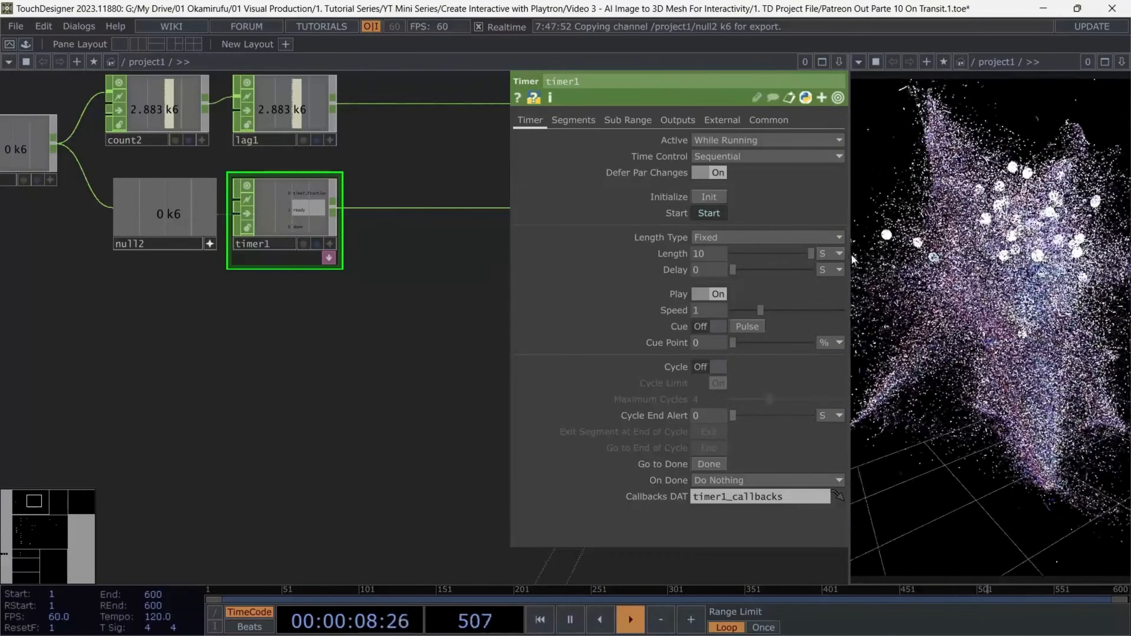
Set the timer1 CHOP's length to 0.25 seconds
{"action": "left_click", "coordinate": [839, 252]}
{"action": "left_click", "coordinate": [826, 298]}
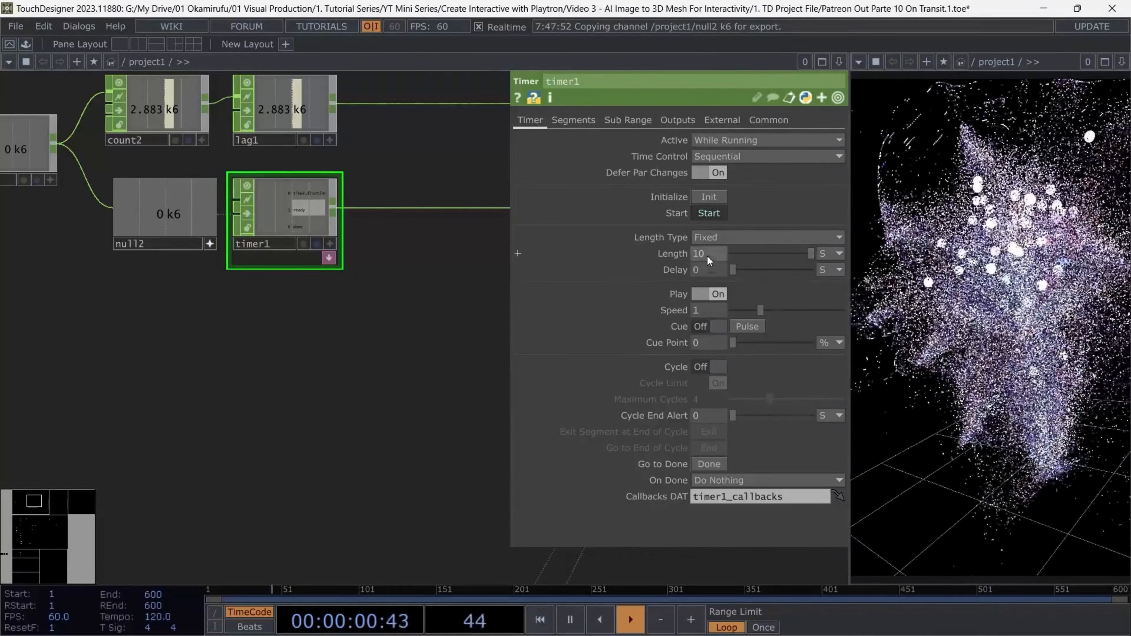
{"action": "left_click", "coordinate": [707, 256]}
{"action": "type", "text": "0.5"}
{"action": "key", "text": "Return"}
{"action": "left_click", "coordinate": [710, 253]}
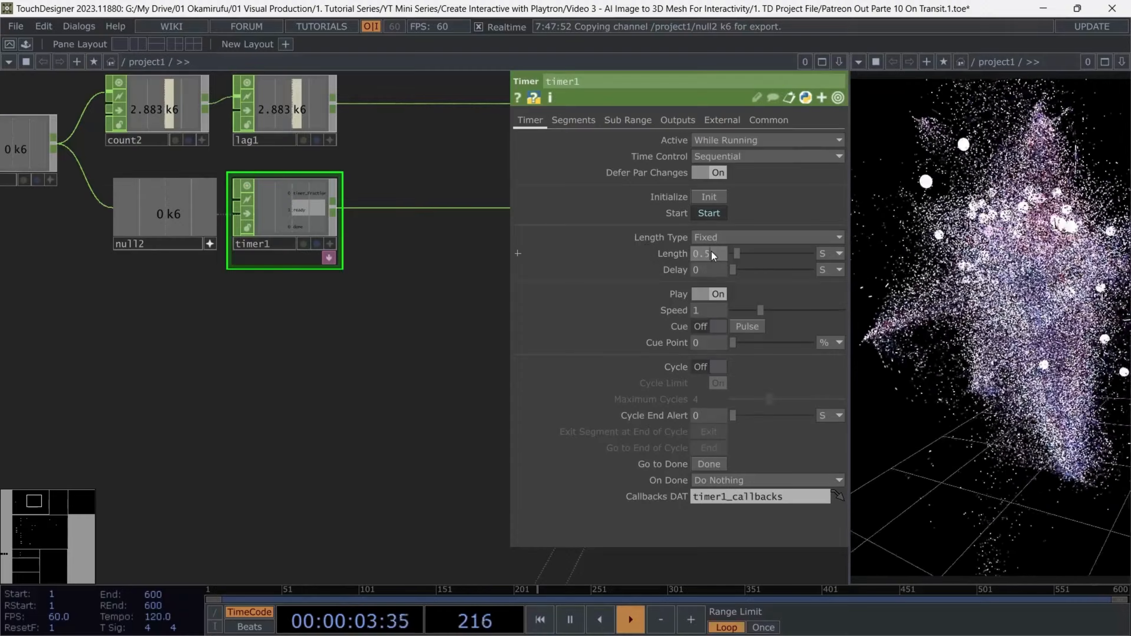
{"action": "type", "text": "0.2"}
{"action": "key", "text": "Return"}
{"action": "type", "text": "5"}
{"action": "key", "text": "Return"}
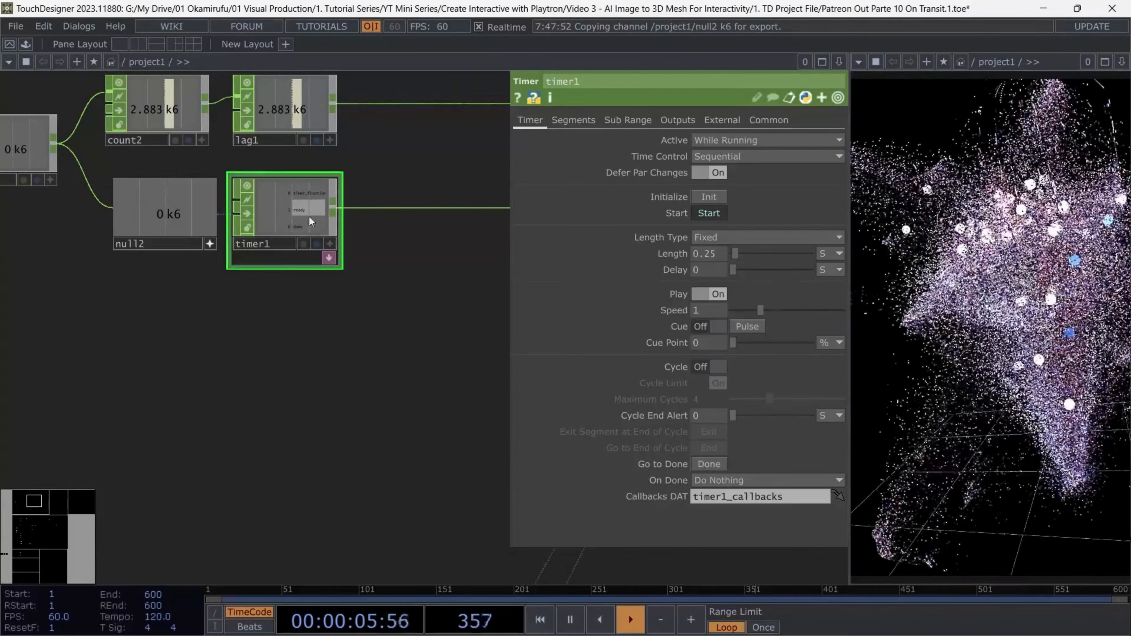
Open the parameters of the feedback2 TOP and bring up the reset_Feed CHOP in the Playtron MIDI area alongside them
{"action": "scroll", "coordinate": [401, 282], "scroll_direction": "up", "scroll_amount": 2}
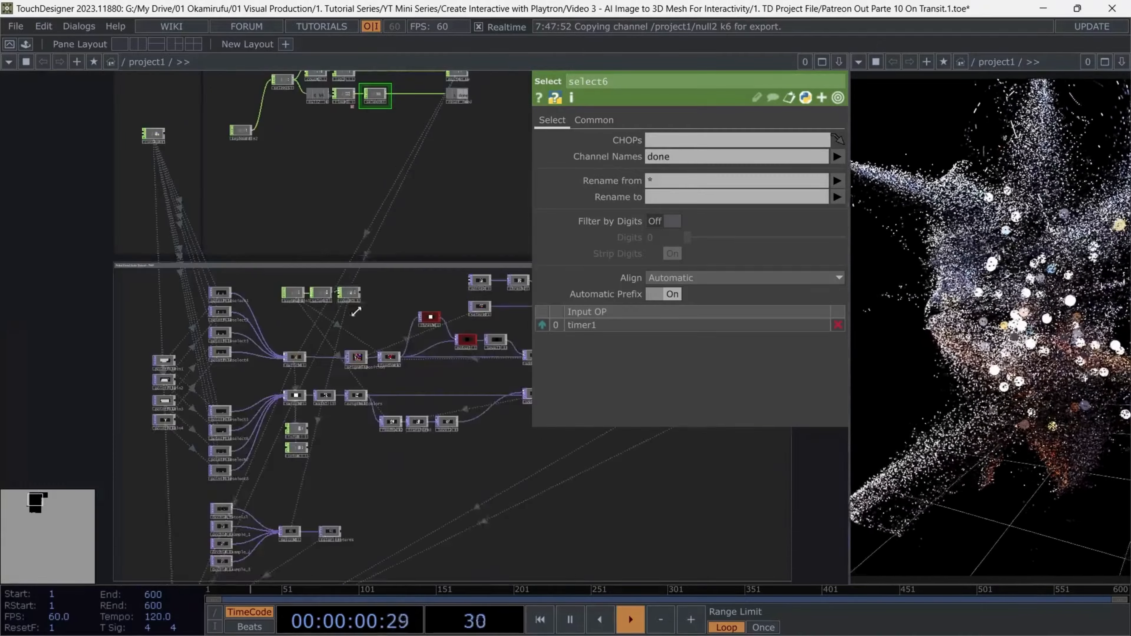
{"action": "scroll", "coordinate": [414, 359], "scroll_direction": "up", "scroll_amount": 3}
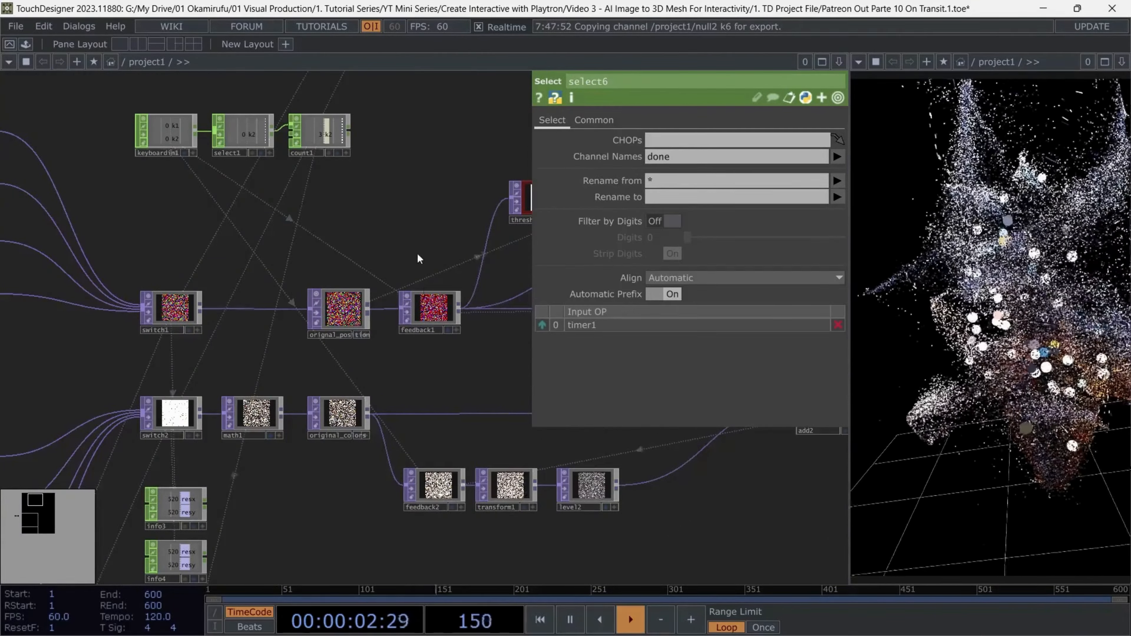
{"action": "left_click", "coordinate": [434, 485]}
{"action": "scroll", "coordinate": [405, 151], "scroll_direction": "down", "scroll_amount": 6}
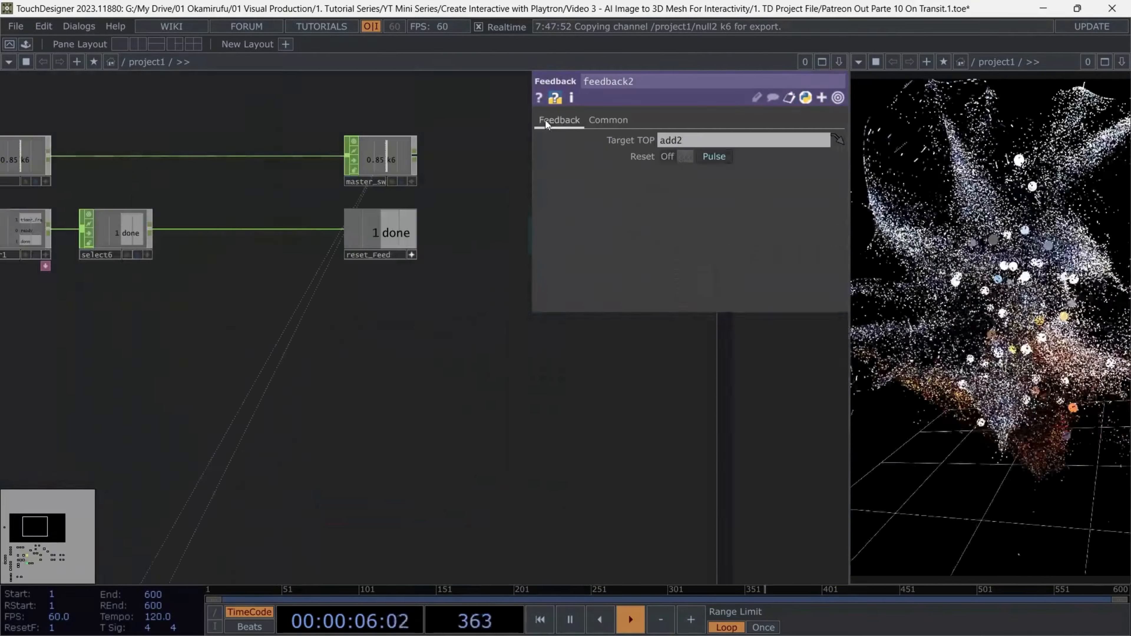
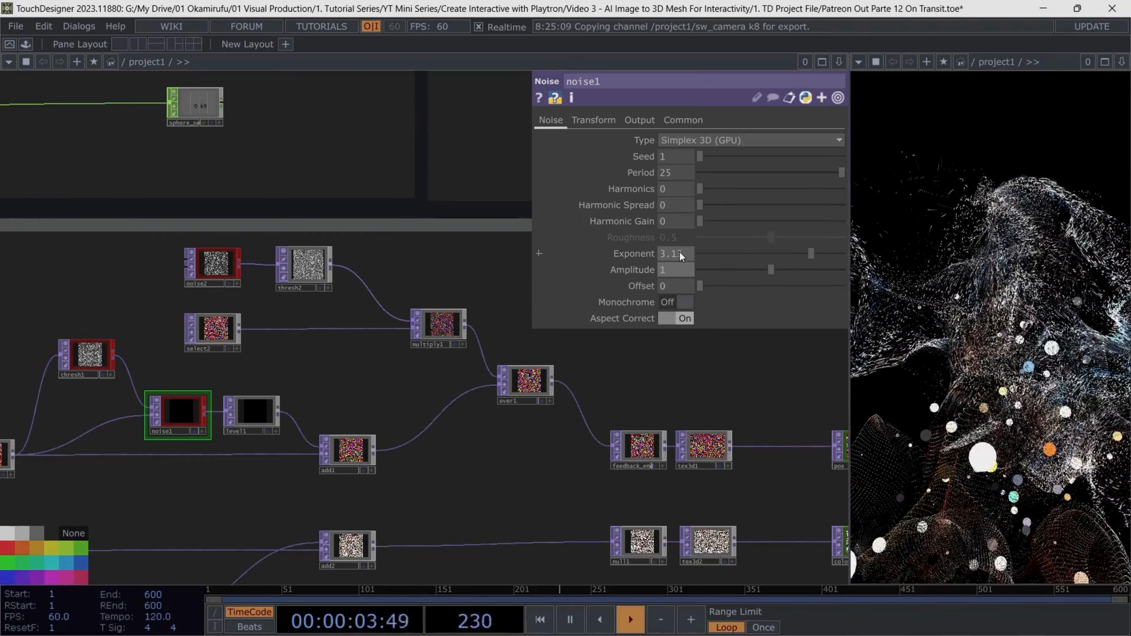
Set the noise1 TOP's exponent to 0.85 and its period to 120
{"action": "left_click_drag", "start_coordinate": [679, 253], "coordinate": [730, 253]}
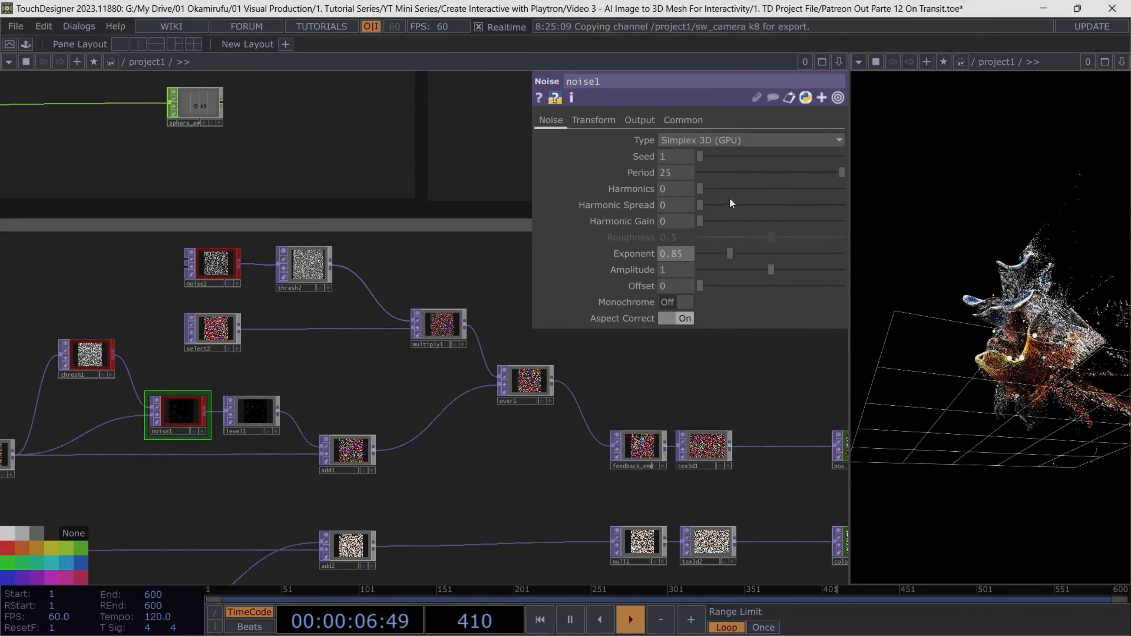
{"action": "left_click", "coordinate": [677, 172]}
{"action": "type", "text": "120"}
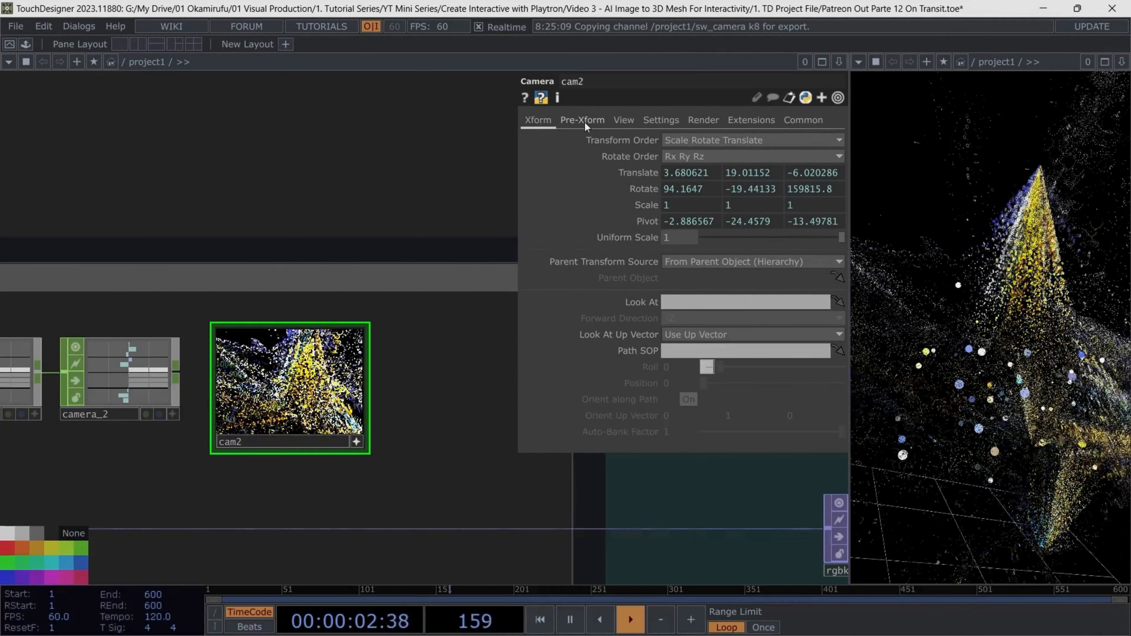
Enable cam2's pre-transform and drive its Z rotation with the expression absTime.seconds*30
{"action": "left_click", "coordinate": [585, 124]}
{"action": "left_click", "coordinate": [680, 140]}
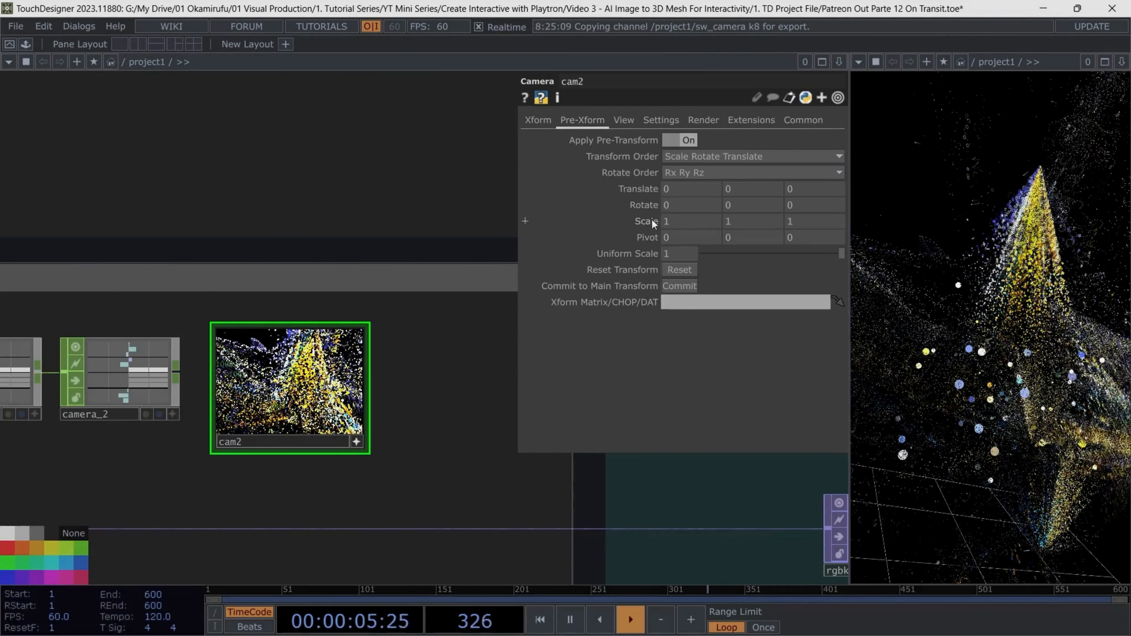
{"action": "left_click", "coordinate": [525, 205]}
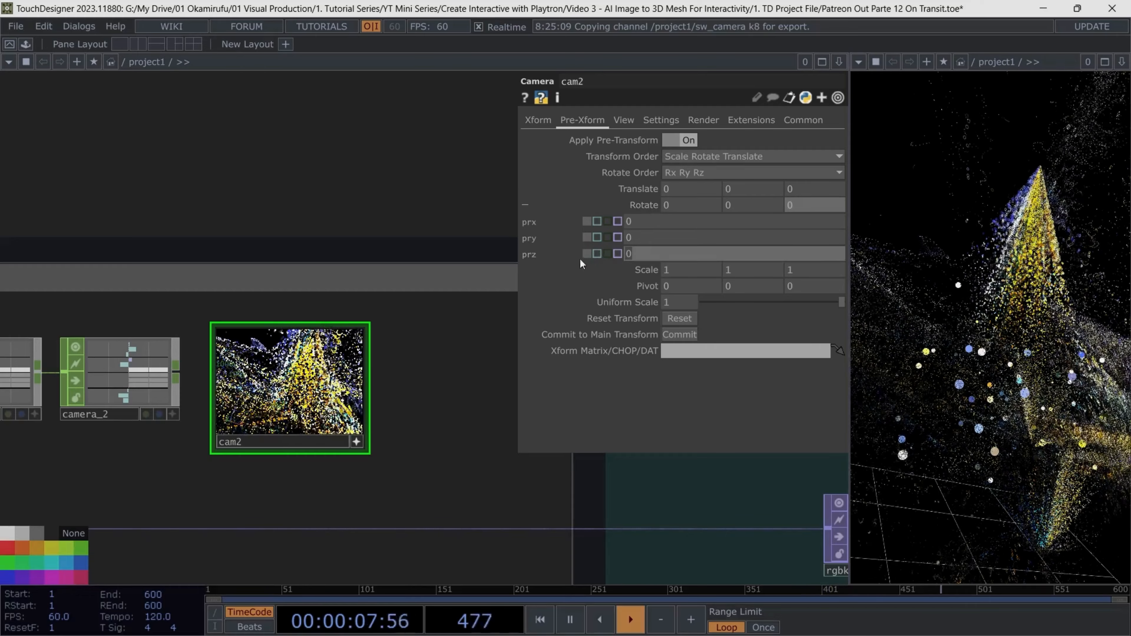
{"action": "type", "text": "absT"}
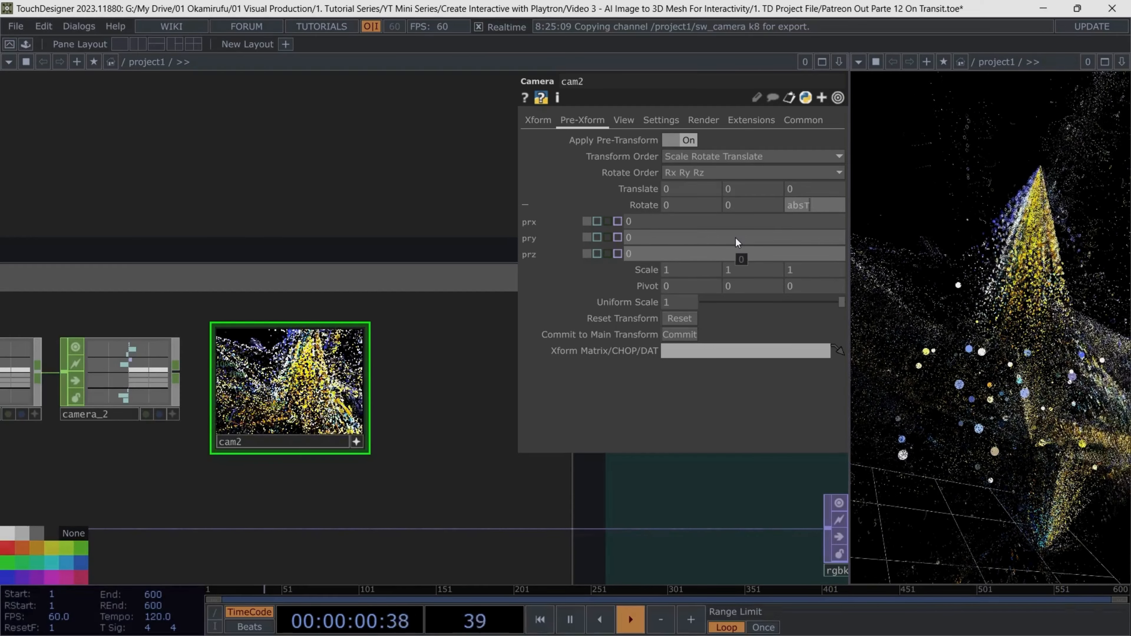
{"action": "type", "text": "ime.seconds*30"}
{"action": "key", "text": "Return"}
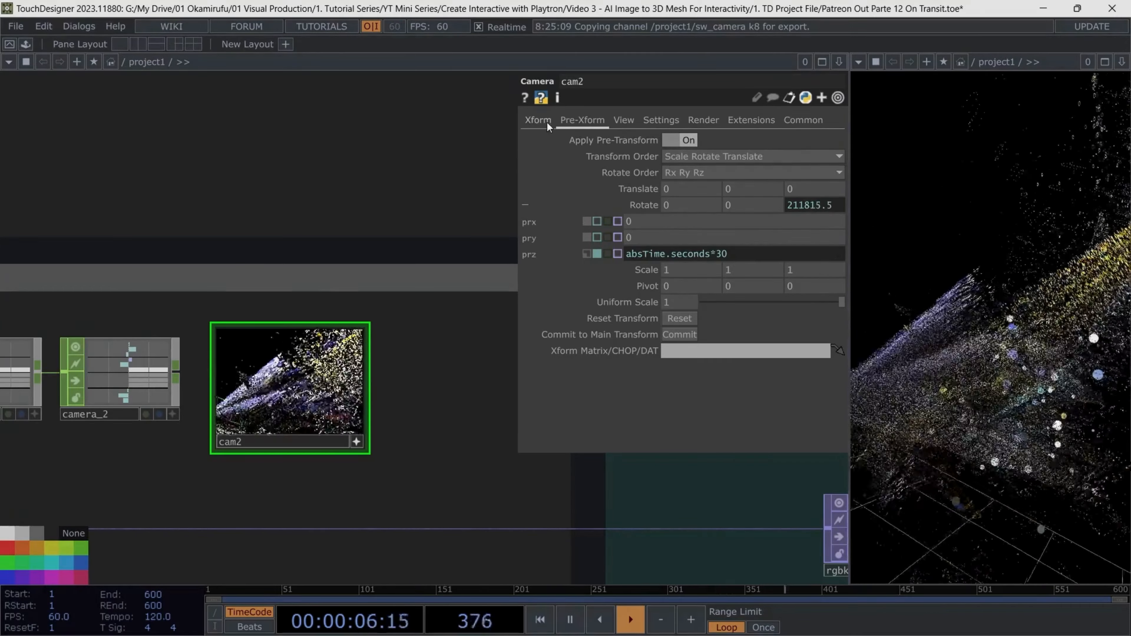
{"action": "left_click", "coordinate": [547, 122]}
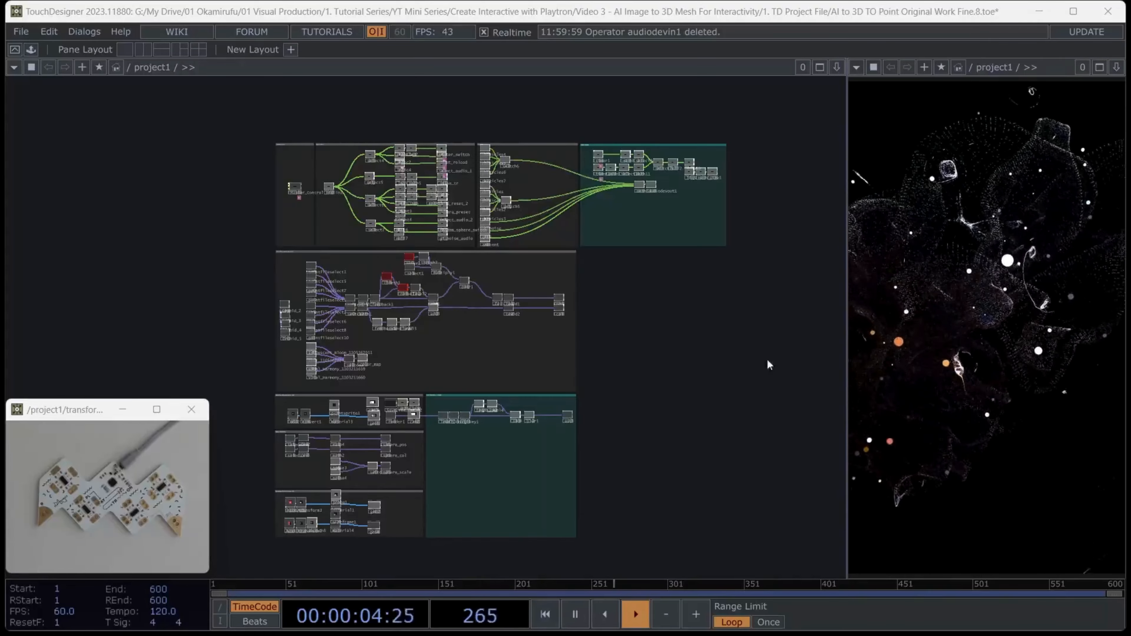
Maximize the finished project's window and look over its annotated network sections up to the audio output operators
{"action": "left_click", "coordinate": [1071, 12]}
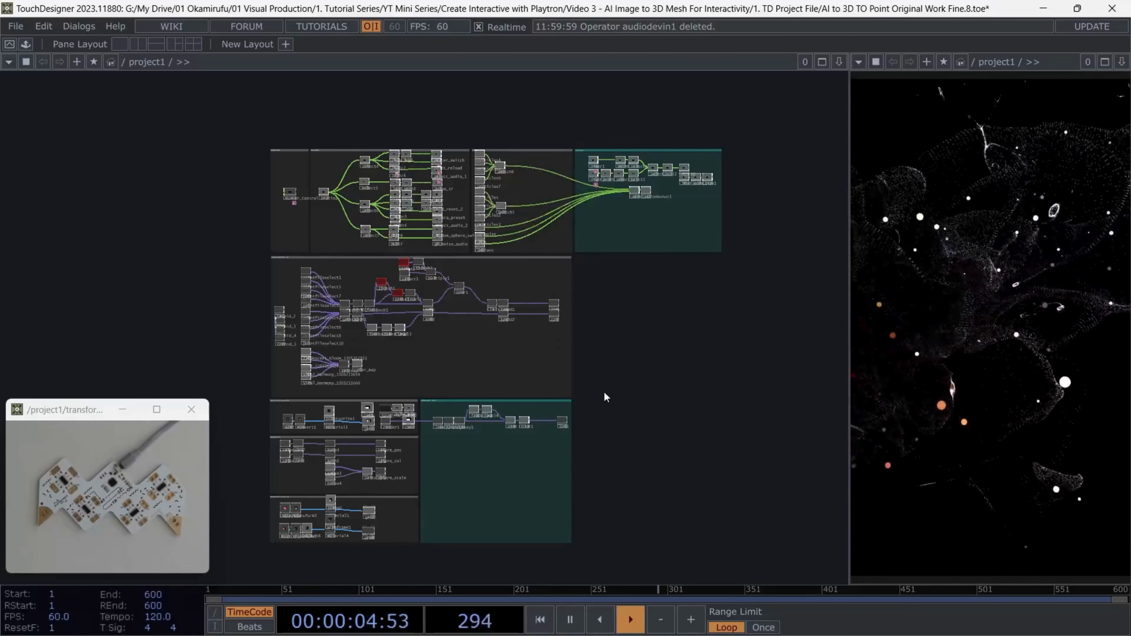
{"action": "scroll", "coordinate": [401, 268], "scroll_direction": "down", "scroll_amount": 2}
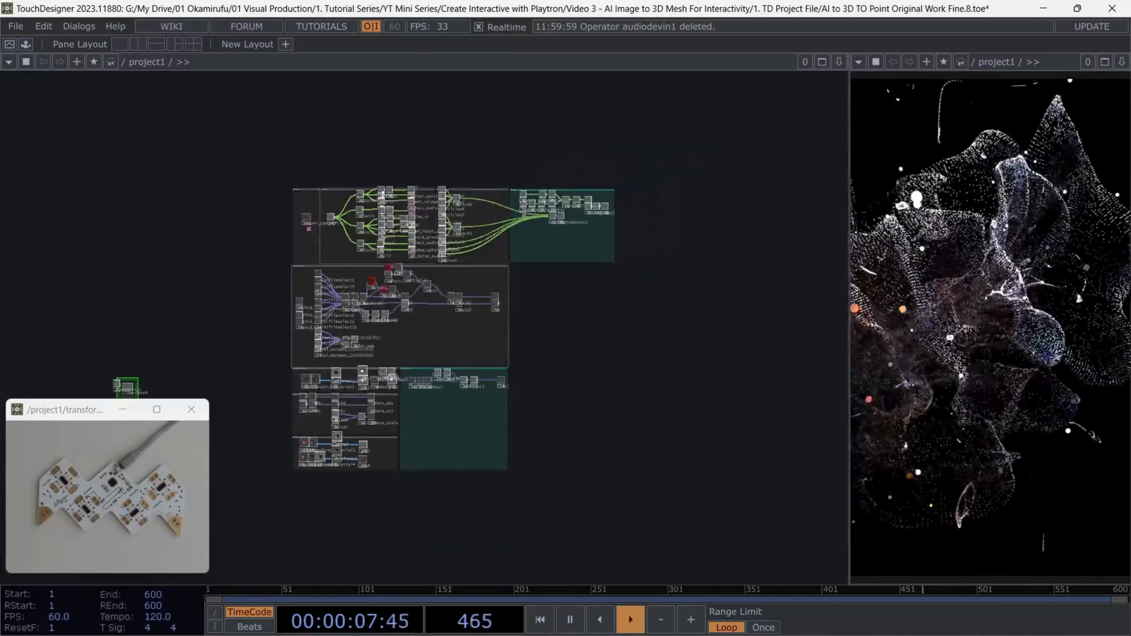
{"action": "scroll", "coordinate": [397, 183], "scroll_direction": "up", "scroll_amount": 6}
{"action": "left_click_drag", "start_coordinate": [266, 213], "coordinate": [353, 204]}
{"action": "right_click_drag", "start_coordinate": [278, 161], "coordinate": [561, 450]}
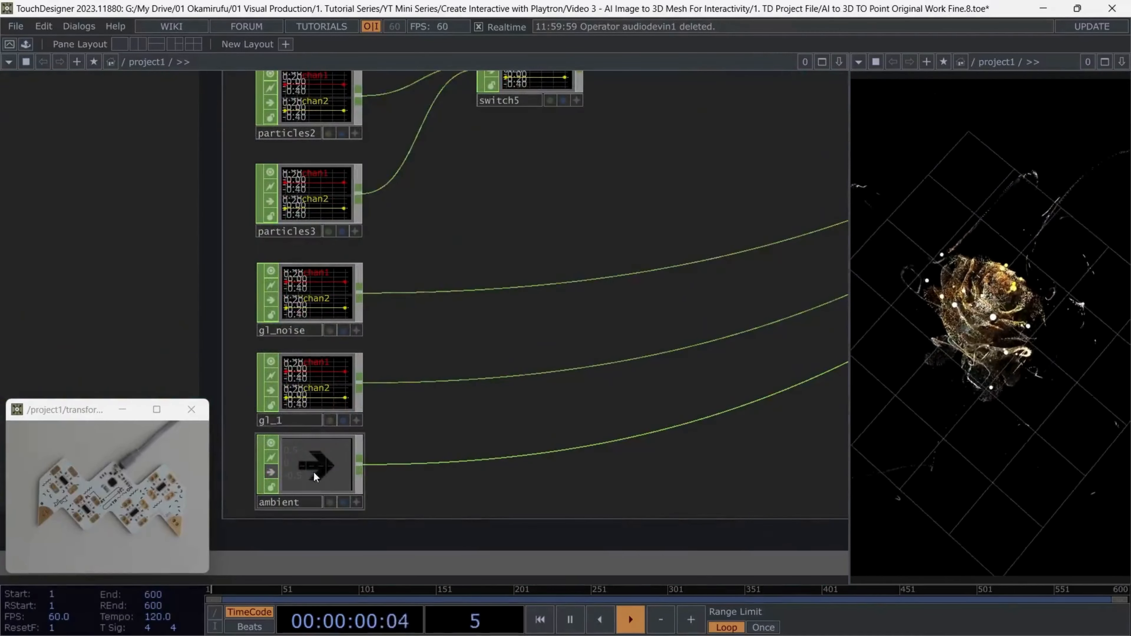
Inspect the ambient audio file, the switch5 CHOP and the particles3 audio file feeding it
{"action": "left_click", "coordinate": [274, 476]}
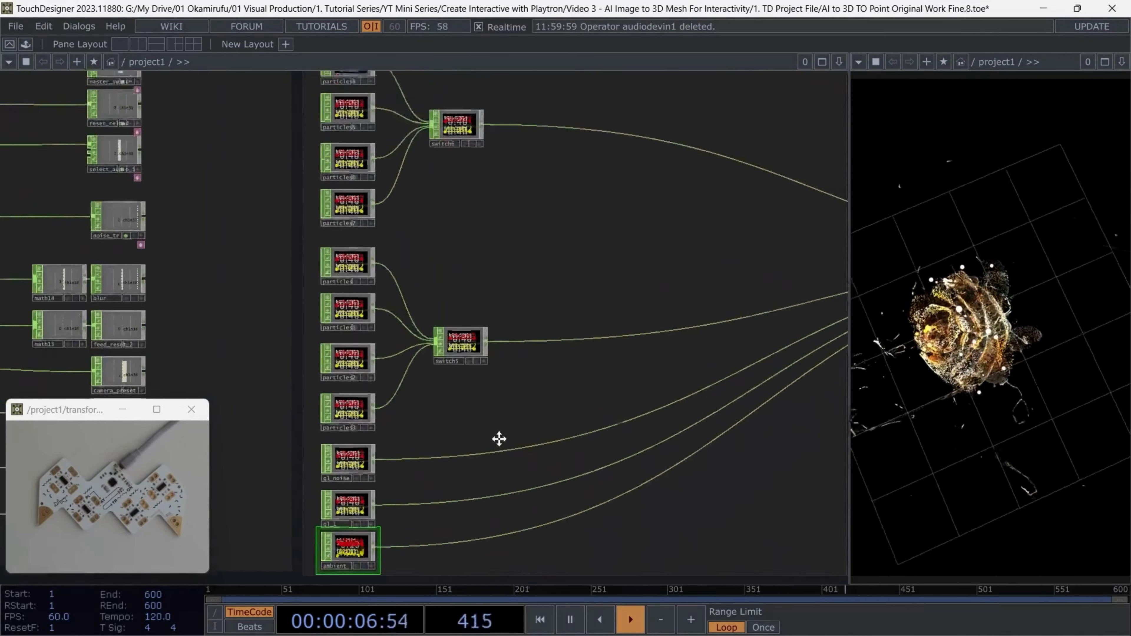
{"action": "scroll", "coordinate": [499, 439], "scroll_direction": "up", "scroll_amount": 3}
{"action": "left_click_drag", "start_coordinate": [382, 148], "coordinate": [463, 339]}
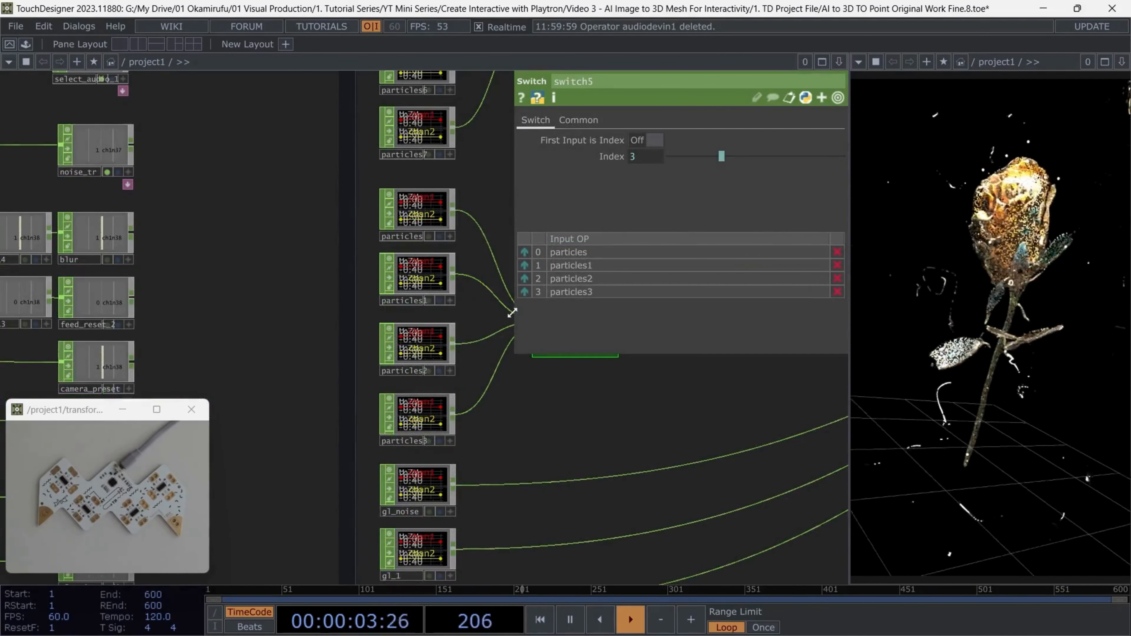
{"action": "left_click", "coordinate": [434, 292]}
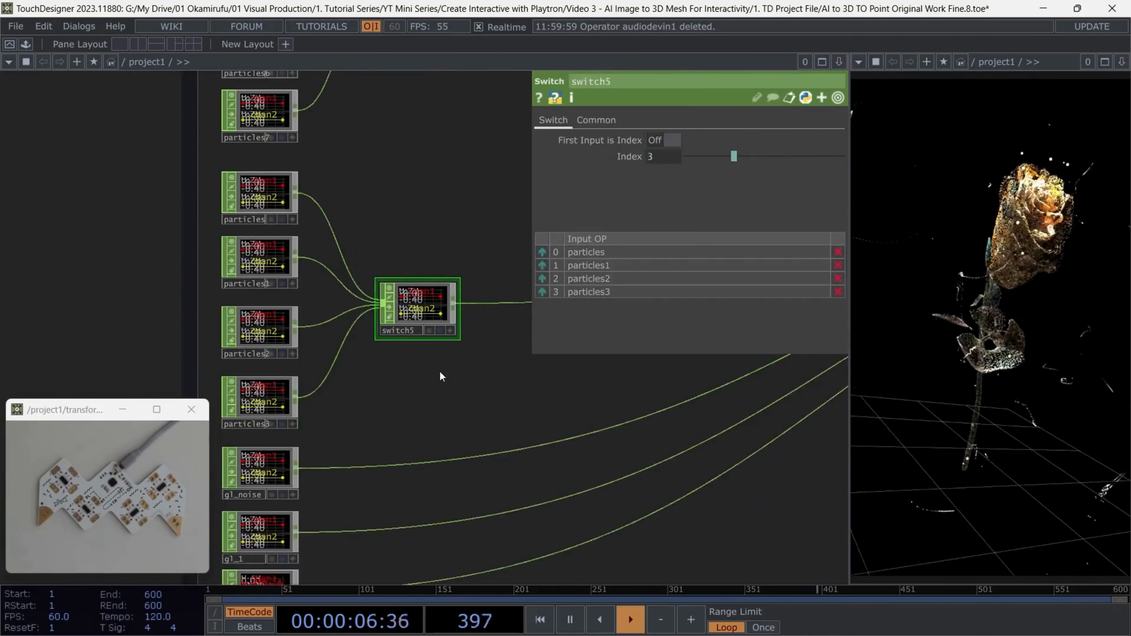
{"action": "scroll", "coordinate": [537, 394], "scroll_direction": "up", "scroll_amount": 2}
{"action": "scroll", "coordinate": [578, 430], "scroll_direction": "down", "scroll_amount": 6}
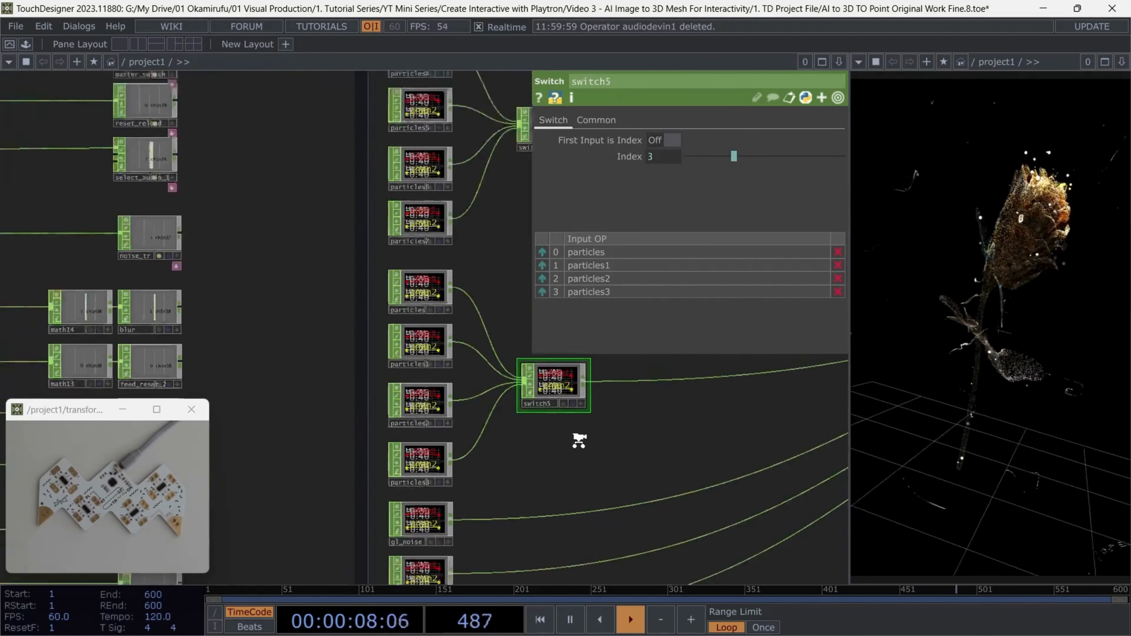
Examine the preset parameters of the Save_The_Cam_v2 base in the rendering section
{"action": "scroll", "coordinate": [463, 490], "scroll_direction": "up", "scroll_amount": 8}
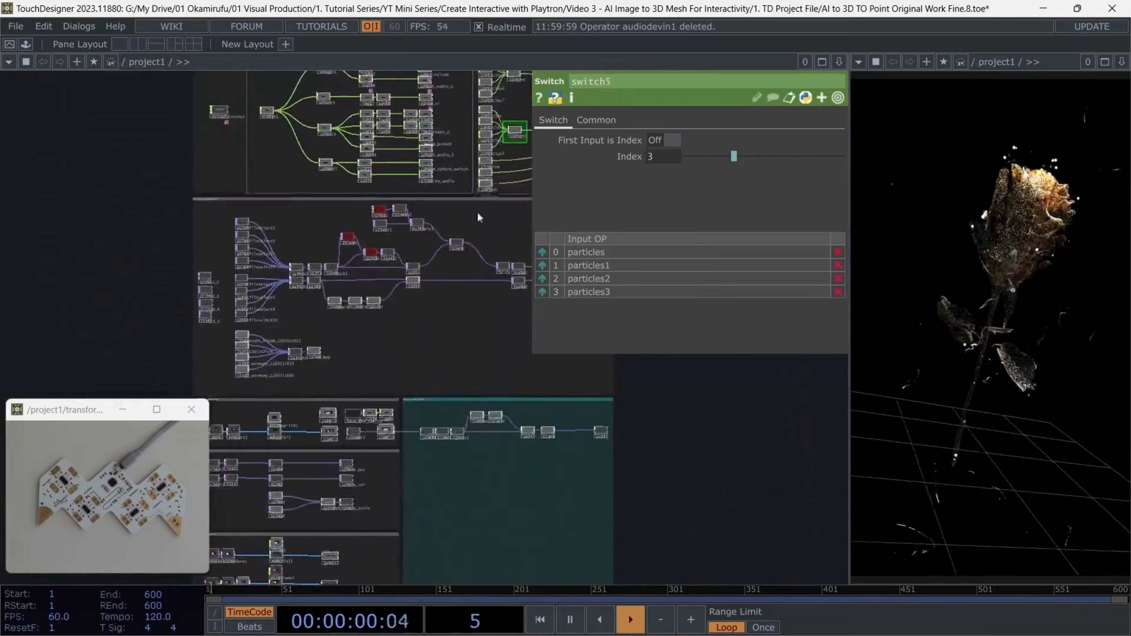
{"action": "scroll", "coordinate": [370, 356], "scroll_direction": "up", "scroll_amount": 4}
{"action": "left_click", "coordinate": [368, 358]}
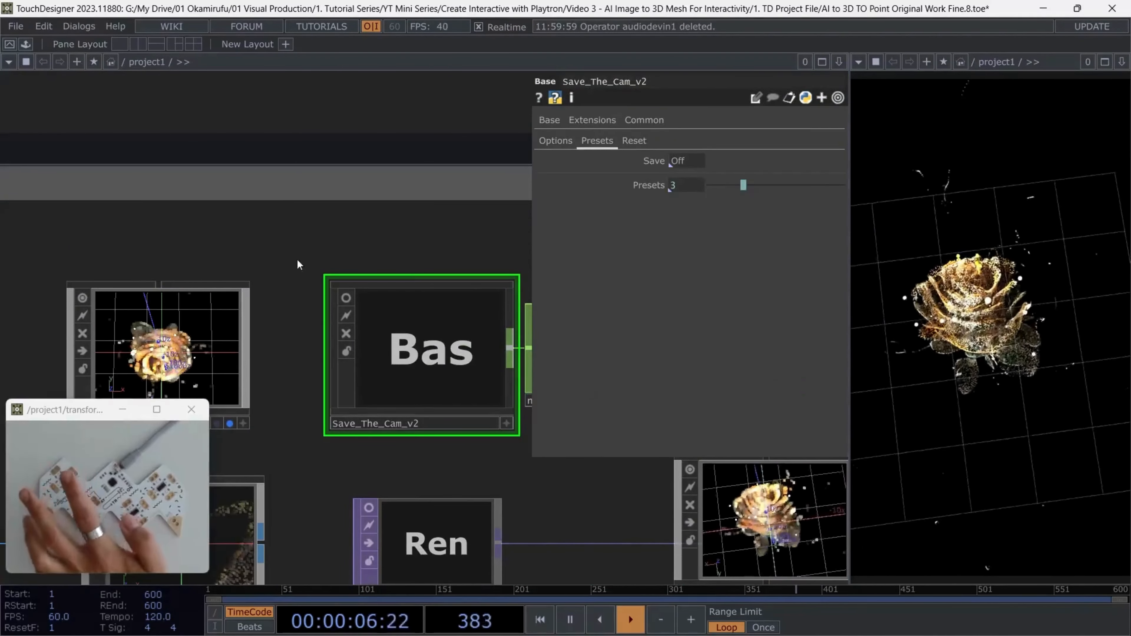
{"action": "scroll", "coordinate": [298, 264], "scroll_direction": "down", "scroll_amount": 6}
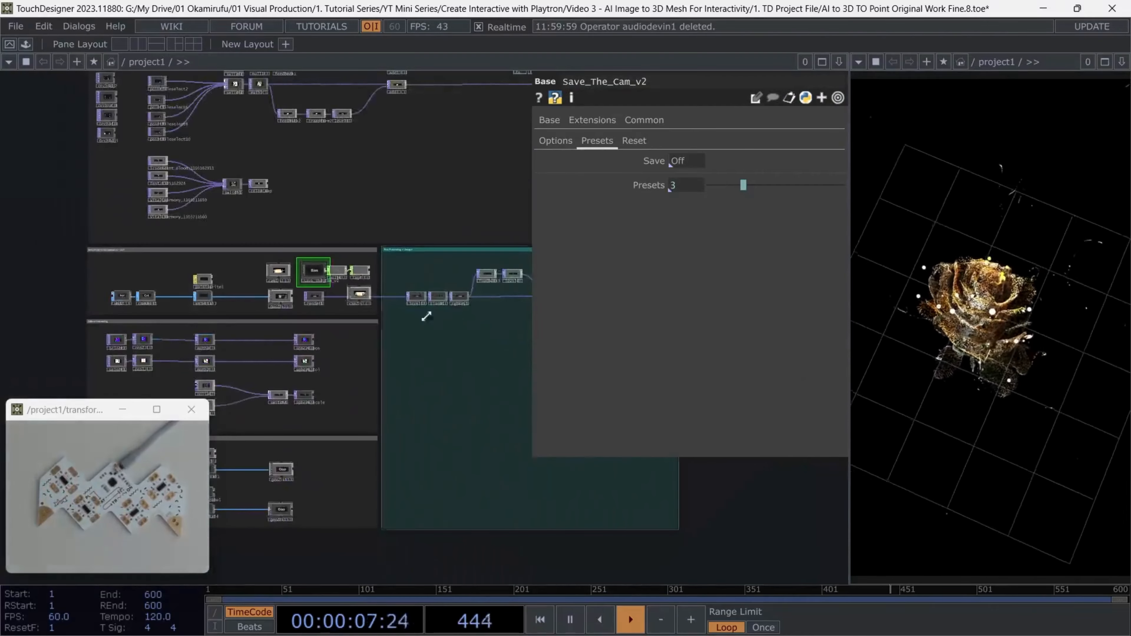
Return to the audio file operators feeding switch6 and show the parameters of particles4
{"action": "left_click_drag", "start_coordinate": [391, 332], "coordinate": [387, 358]}
{"action": "left_click_drag", "start_coordinate": [464, 272], "coordinate": [418, 360]}
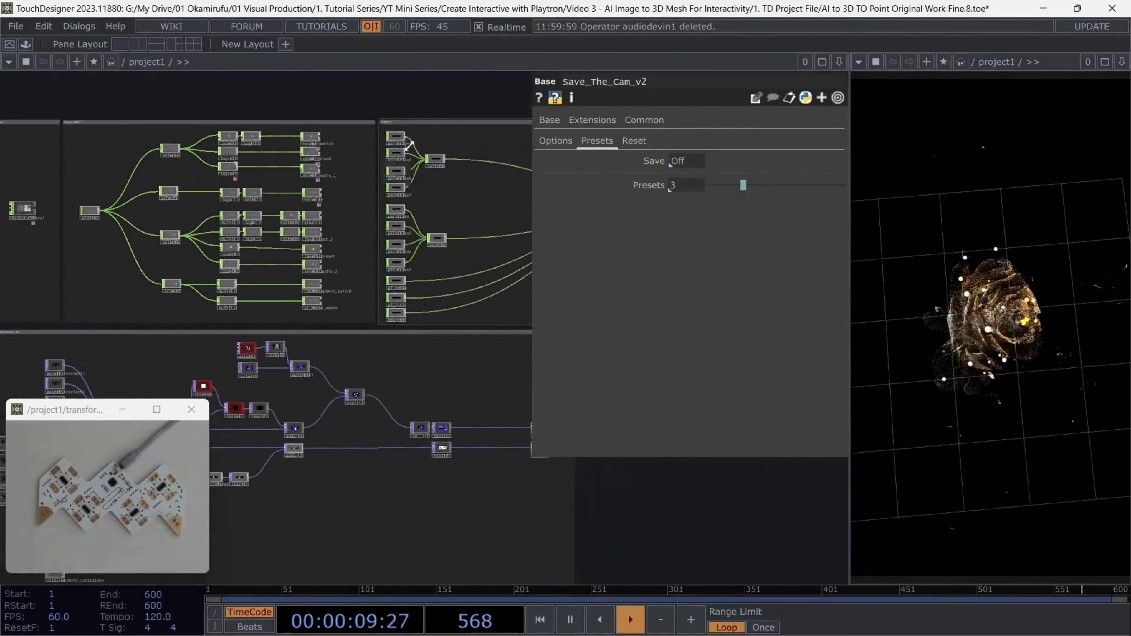
{"action": "scroll", "coordinate": [392, 151], "scroll_direction": "up", "scroll_amount": 7}
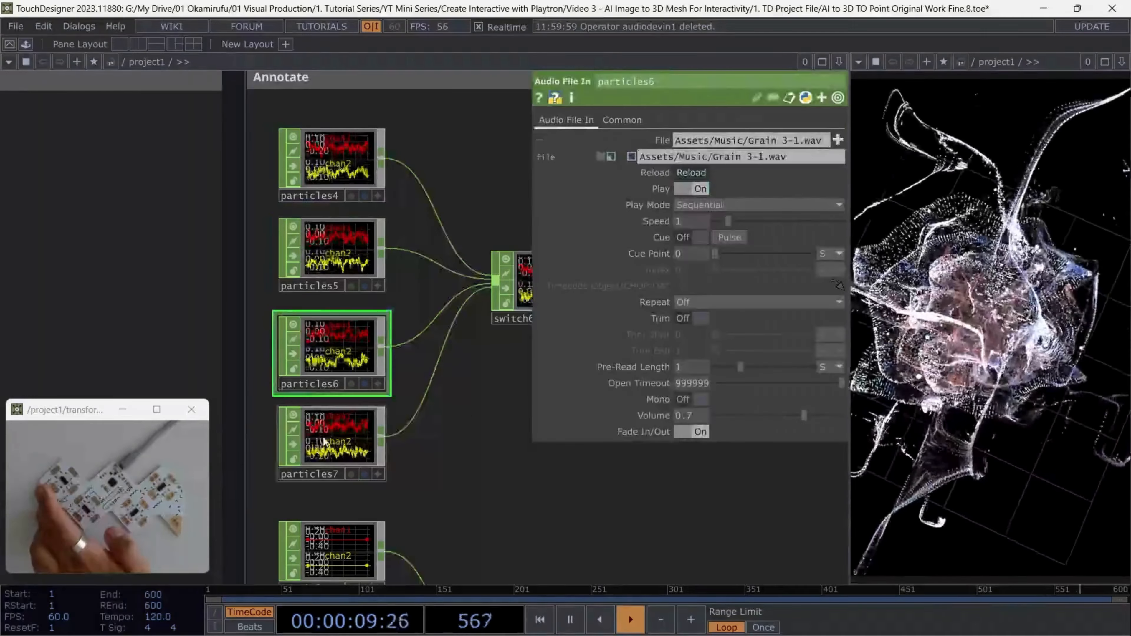
{"action": "left_click", "coordinate": [332, 446]}
{"action": "left_click", "coordinate": [365, 176]}
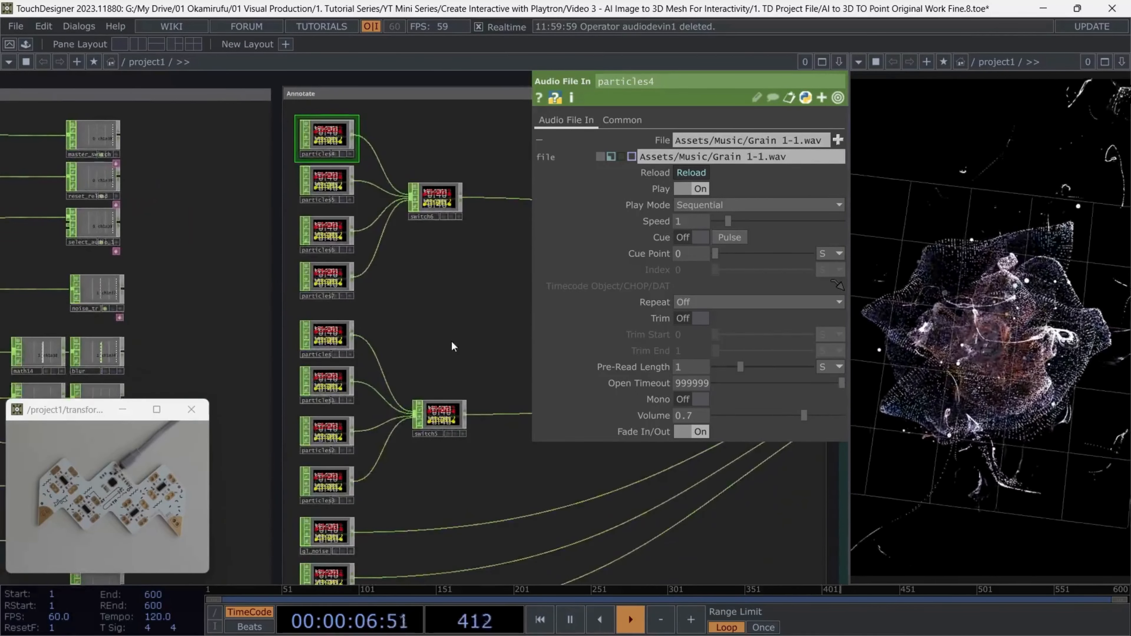
Go to the teal section beyond the audio files and inspect the size1 null and the lfo3 CHOP's frequency
{"action": "scroll", "coordinate": [450, 339], "scroll_direction": "down", "scroll_amount": 3}
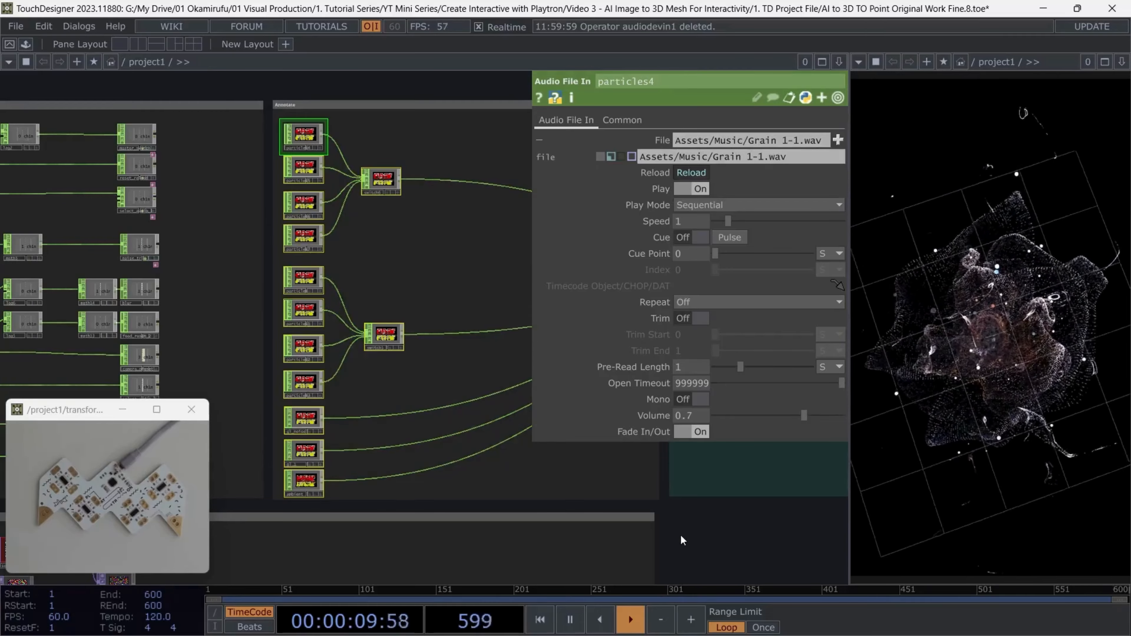
{"action": "left_click_drag", "start_coordinate": [658, 505], "coordinate": [262, 506]}
{"action": "left_click_drag", "start_coordinate": [333, 134], "coordinate": [196, 136]}
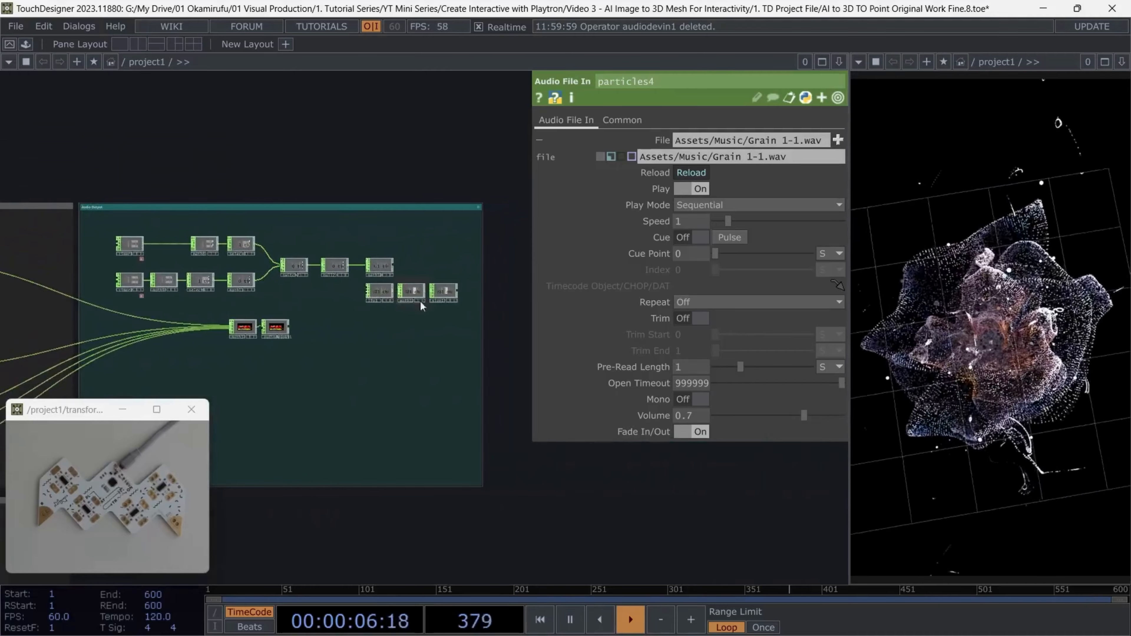
{"action": "scroll", "coordinate": [132, 276], "scroll_direction": "up", "scroll_amount": 5}
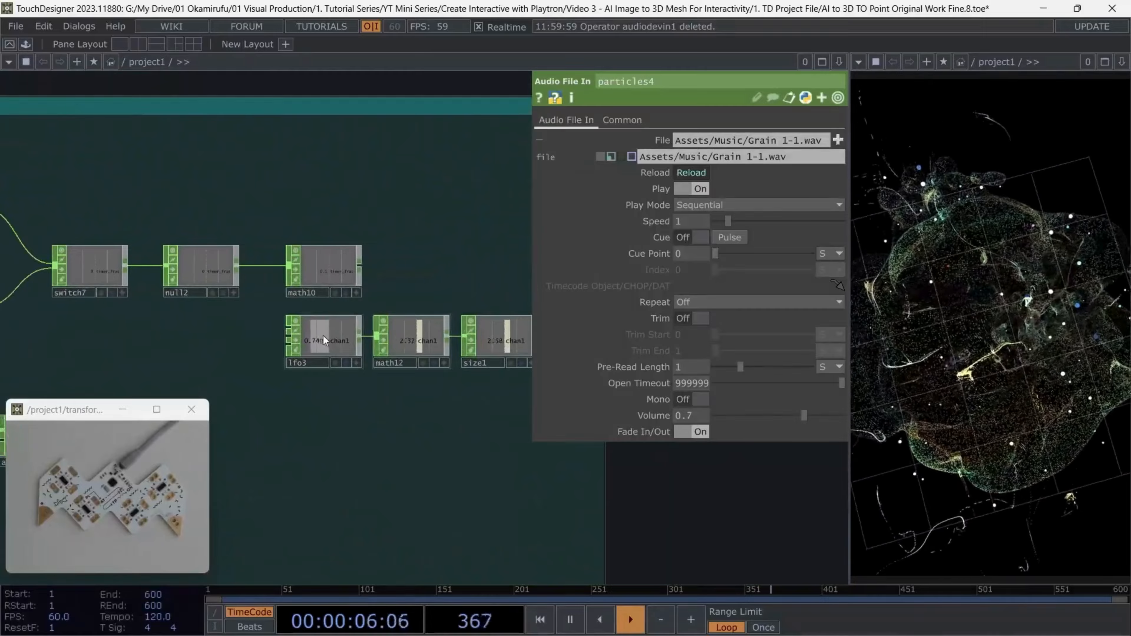
{"action": "left_click", "coordinate": [330, 335]}
{"action": "left_click", "coordinate": [490, 353]}
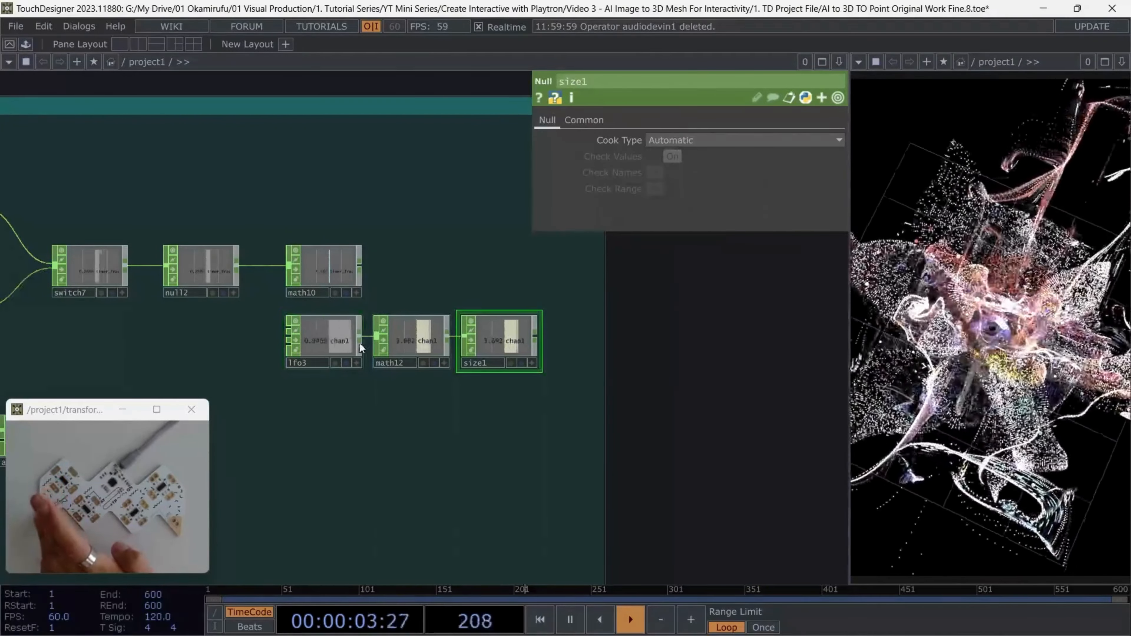
{"action": "left_click", "coordinate": [354, 343]}
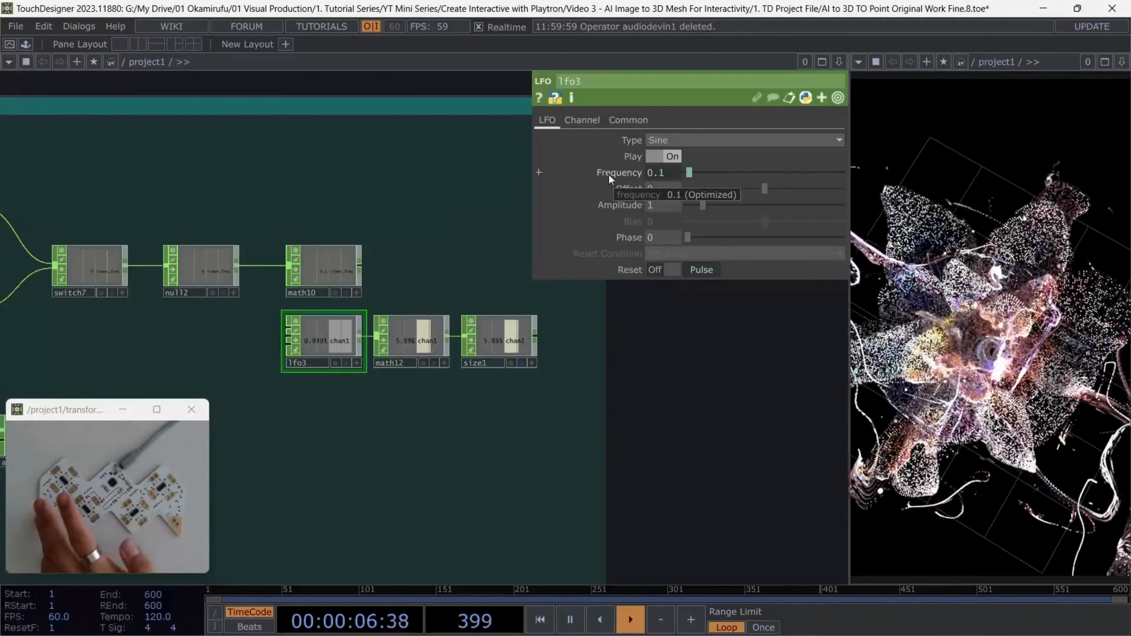
Examine the math10 CHOP's range settings and the timer1 CHOP's start expression and length
{"action": "left_click", "coordinate": [324, 266]}
{"action": "scroll", "coordinate": [303, 207], "scroll_direction": "down", "scroll_amount": 3}
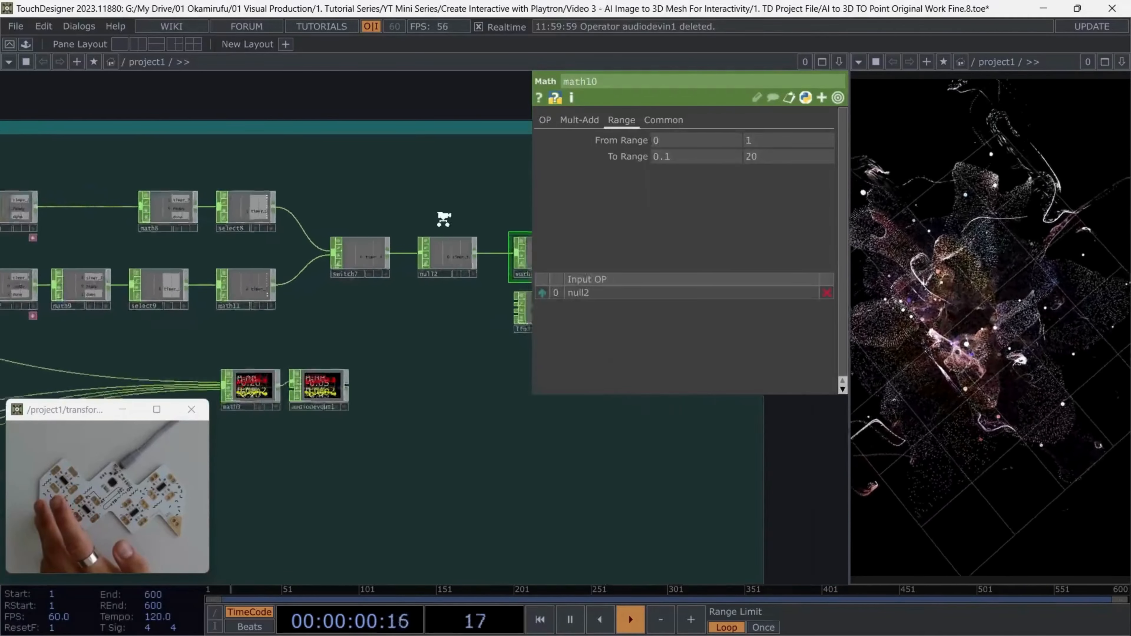
{"action": "scroll", "coordinate": [212, 224], "scroll_direction": "up", "scroll_amount": 3}
{"action": "left_click", "coordinate": [76, 191]}
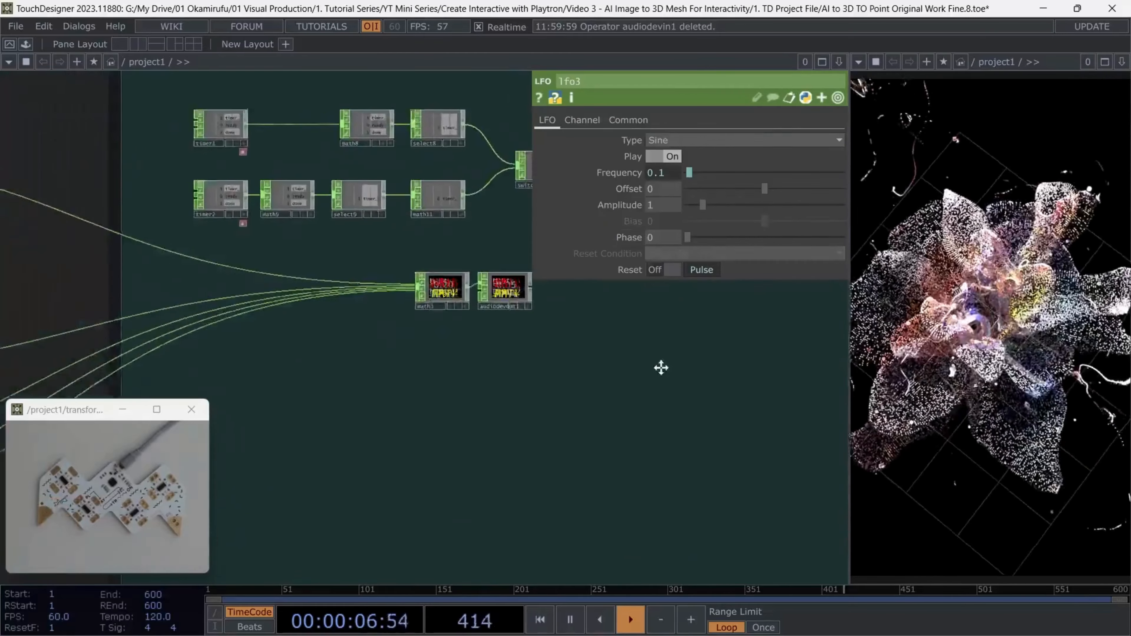
Return to the audio file operators and show the parameters of gl_noise
{"action": "left_click_drag", "start_coordinate": [661, 367], "coordinate": [727, 337]}
{"action": "scroll", "coordinate": [727, 336], "scroll_direction": "down", "scroll_amount": 3}
{"action": "scroll", "coordinate": [285, 276], "scroll_direction": "up", "scroll_amount": 5}
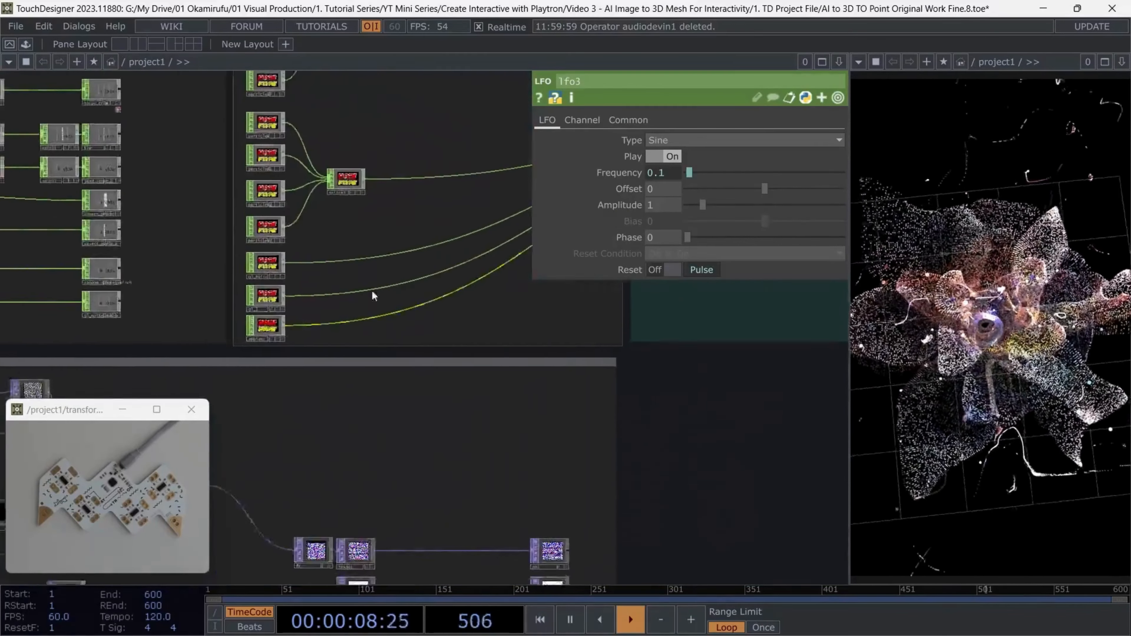
{"action": "left_click", "coordinate": [287, 275]}
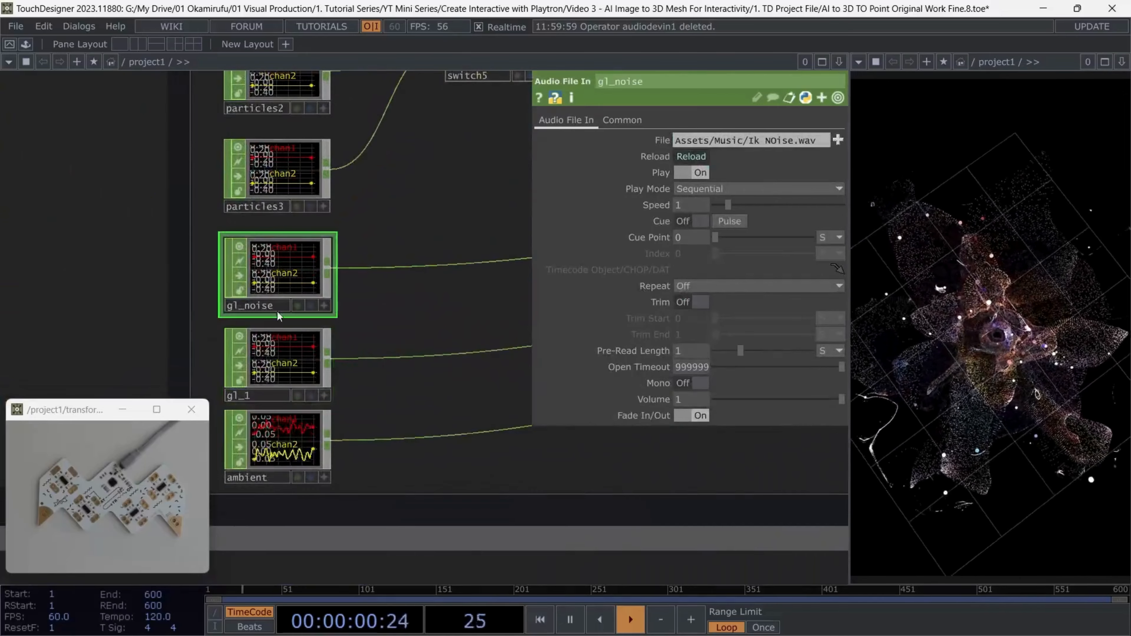